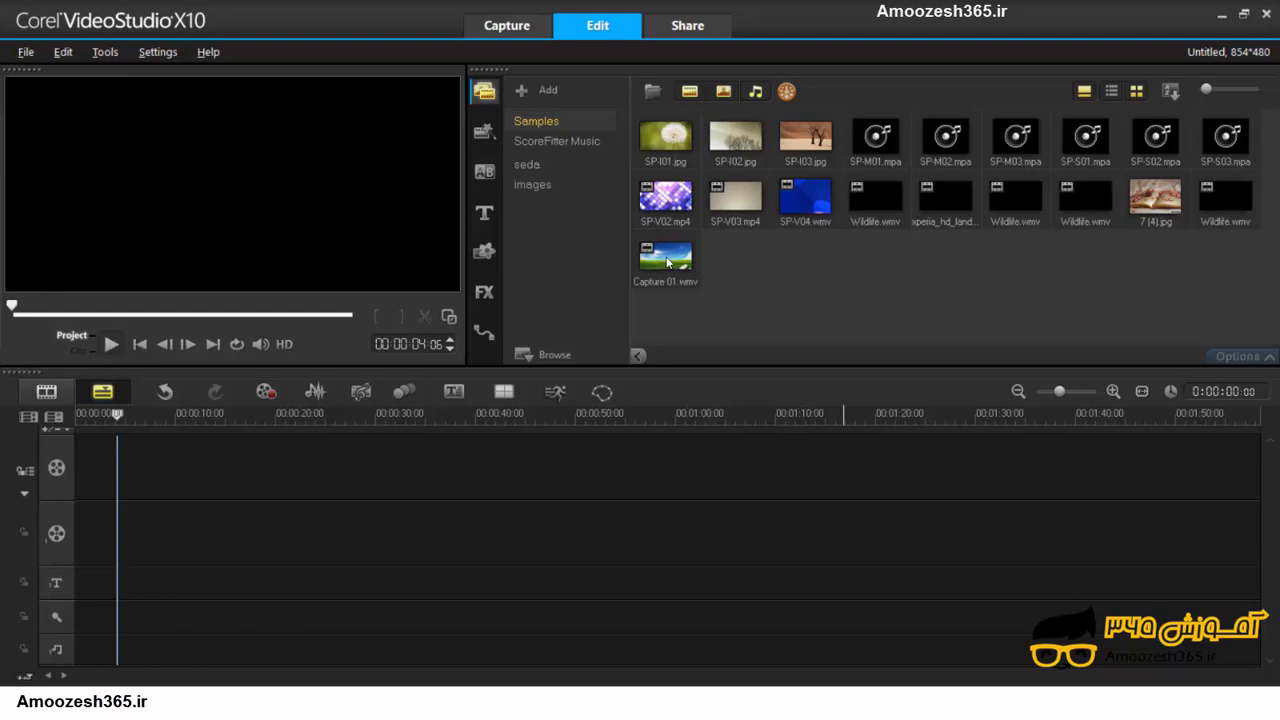
- Place the Capture 01.wmv clip at the start of the video track and play it back
drag(668, 262, 350, 458)
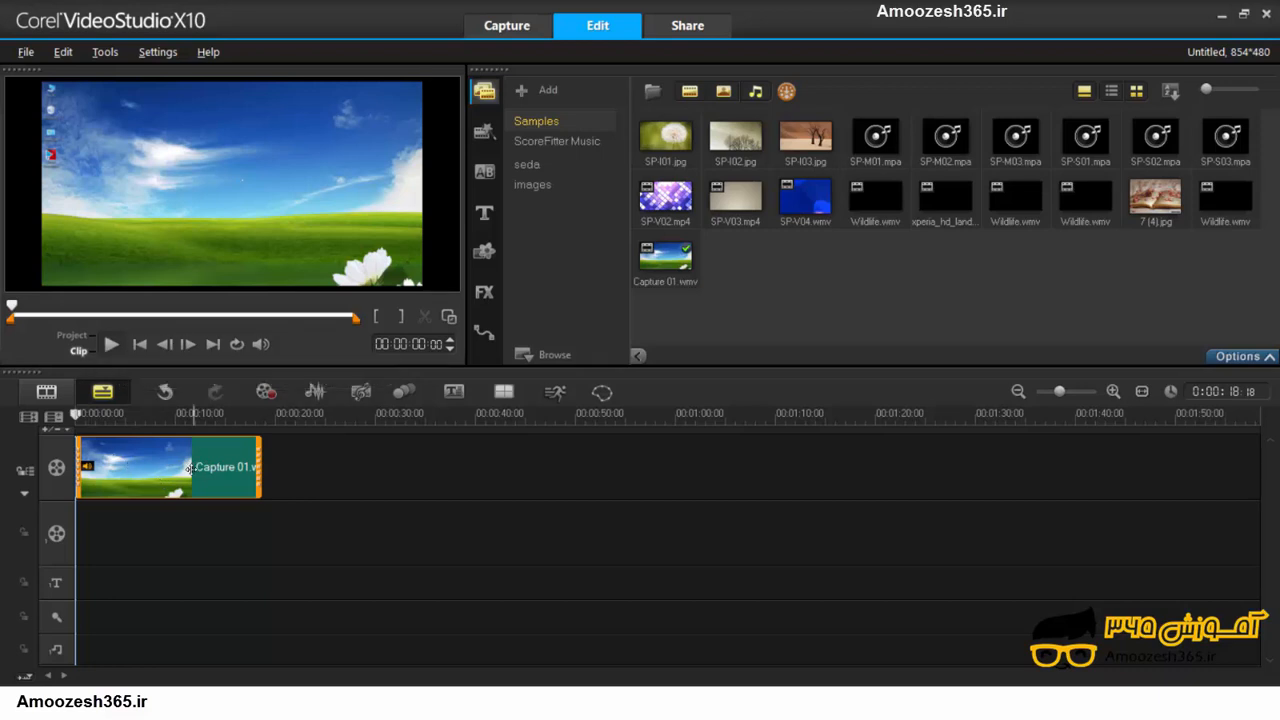
click(262, 346)
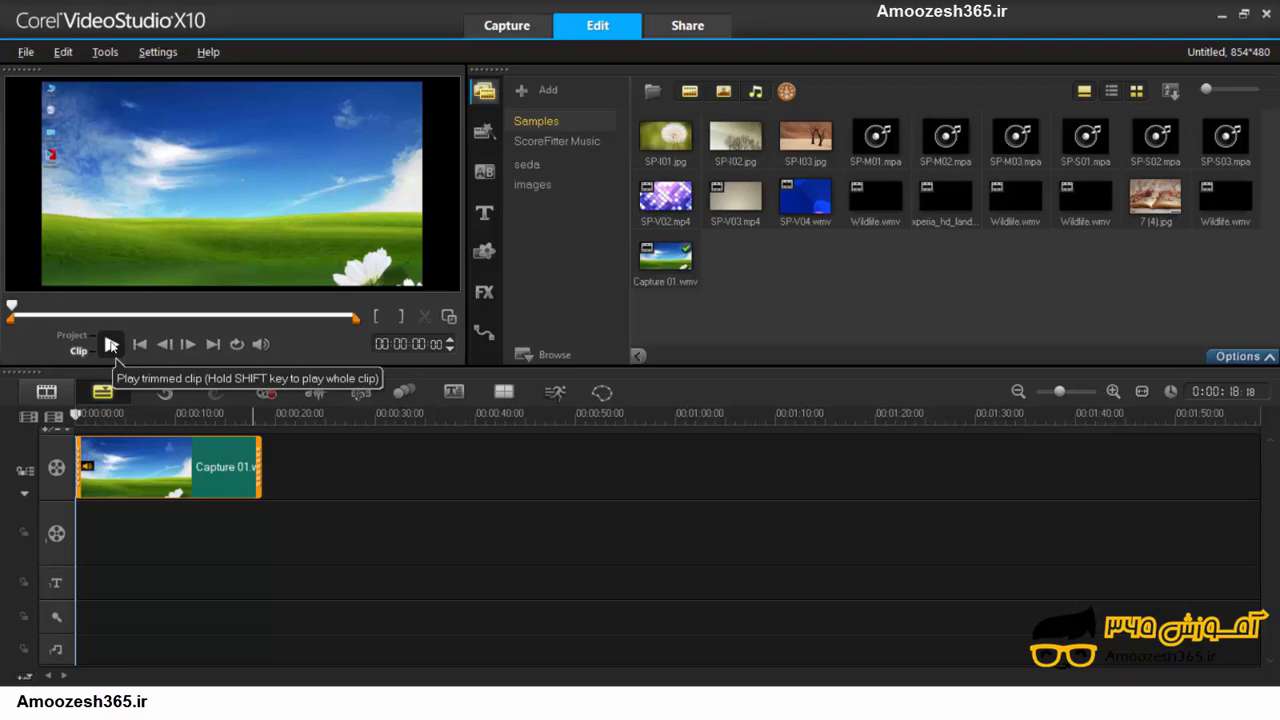
click(111, 345)
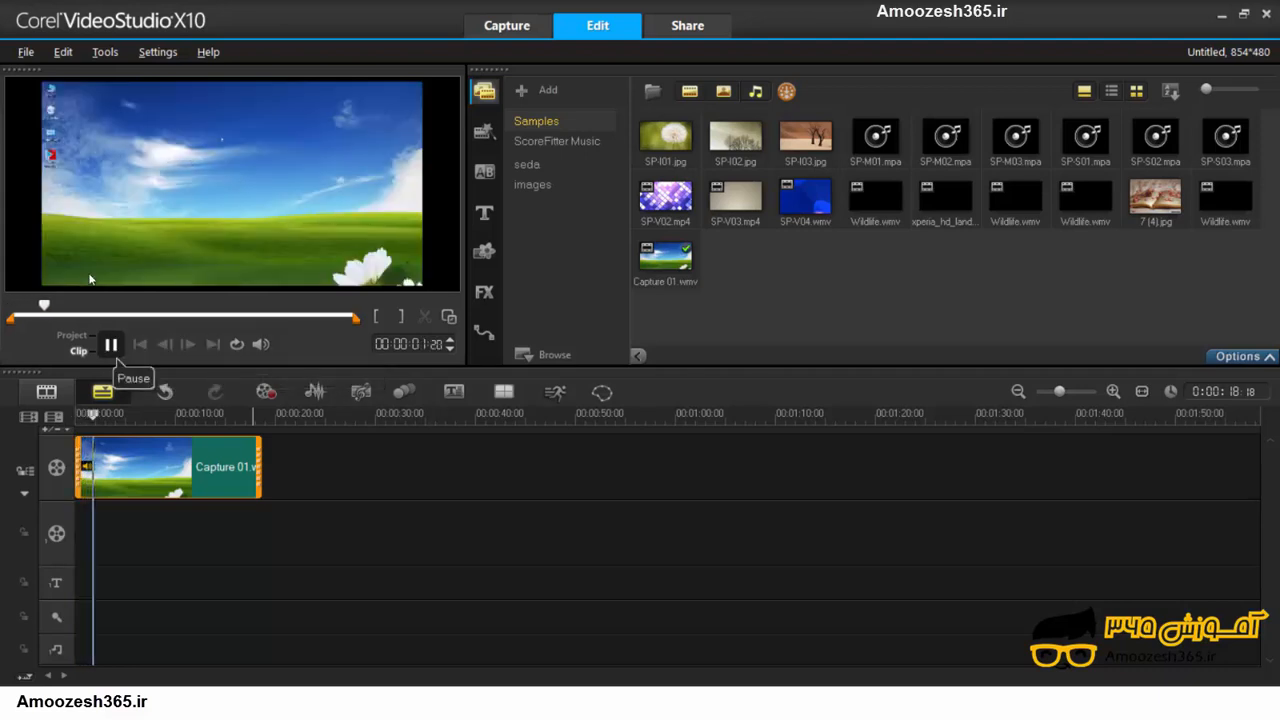
key(XF86AudioRaiseVolume)
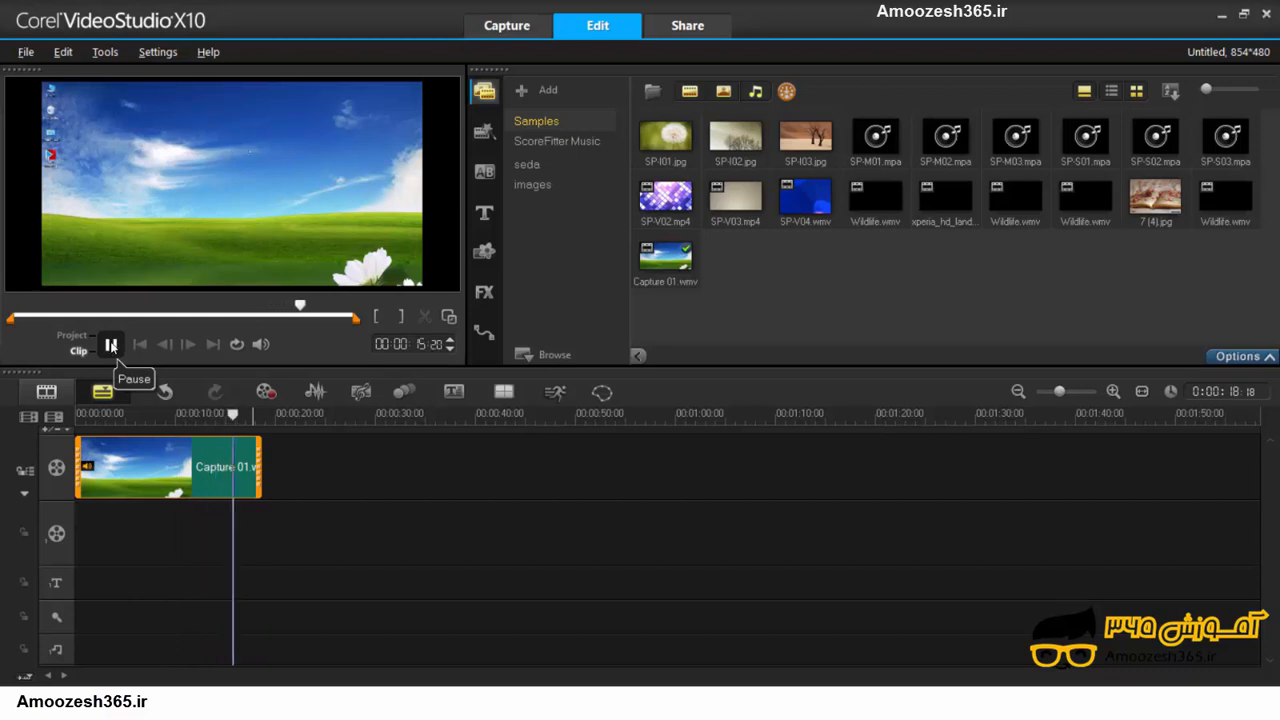
click(111, 345)
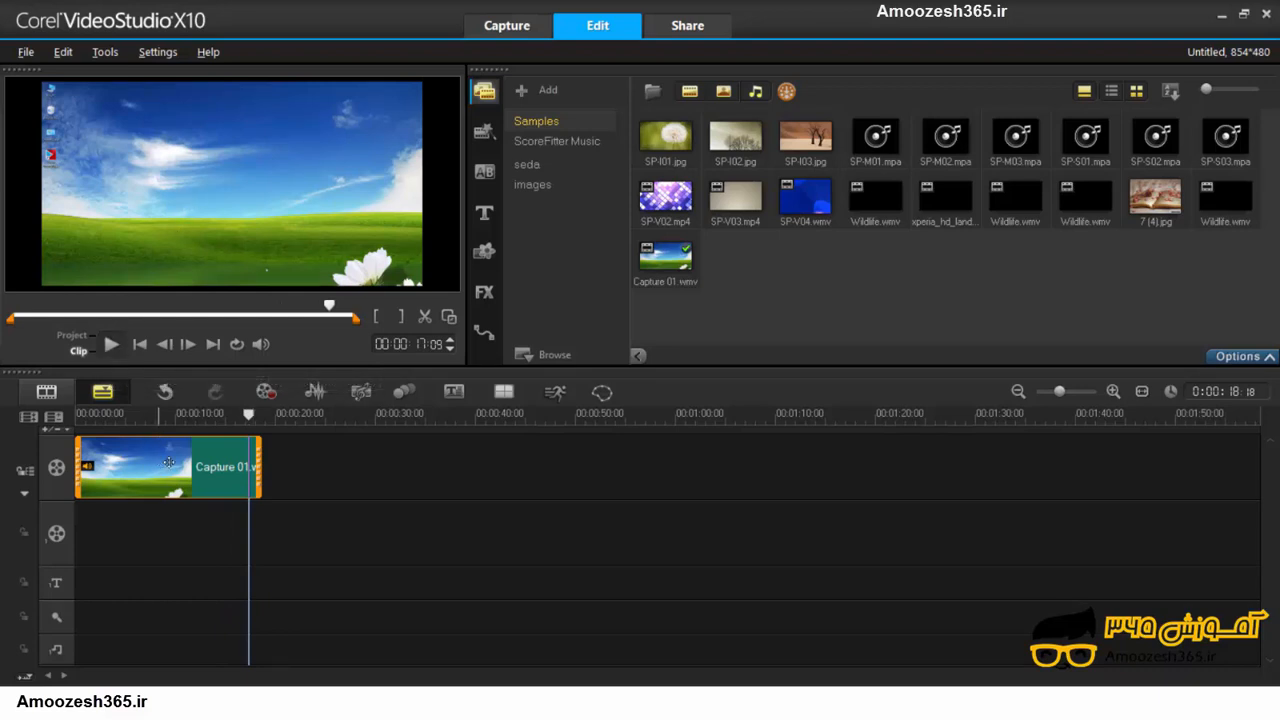
- Split the audio from the Capture 01.wmv clip and move its video part to the first overlay track
right_click(220, 462)
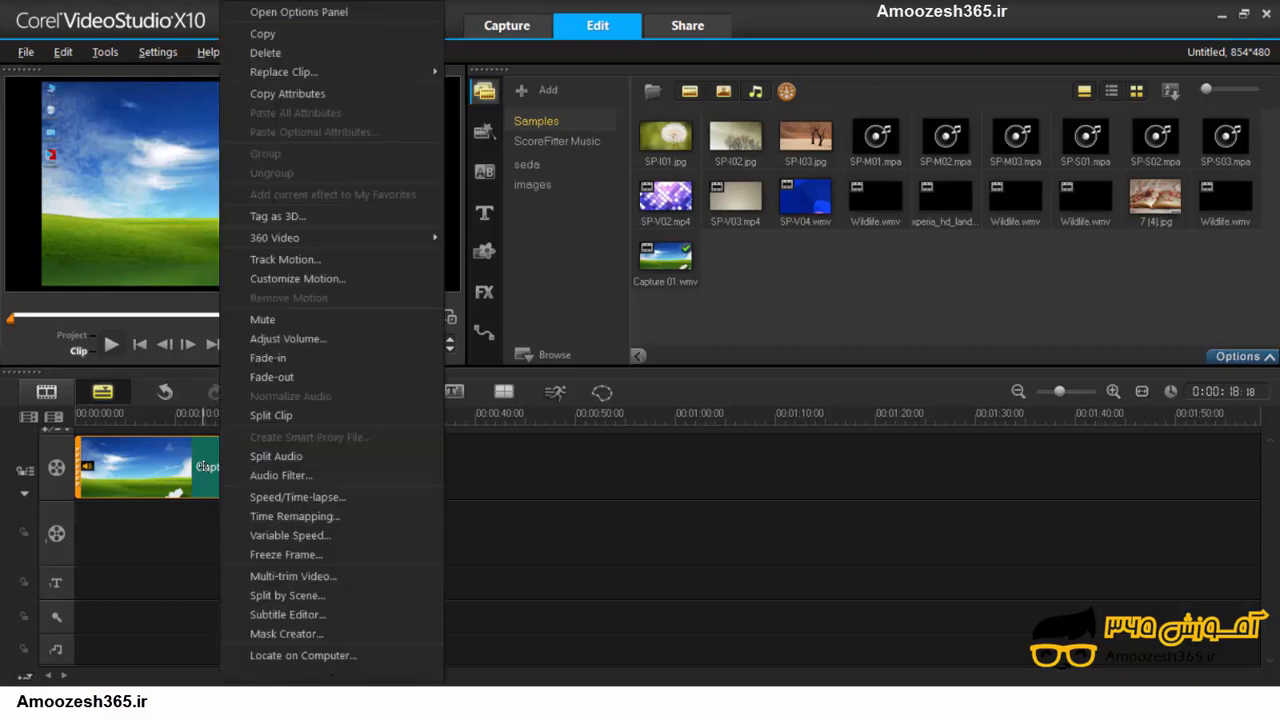
click(276, 456)
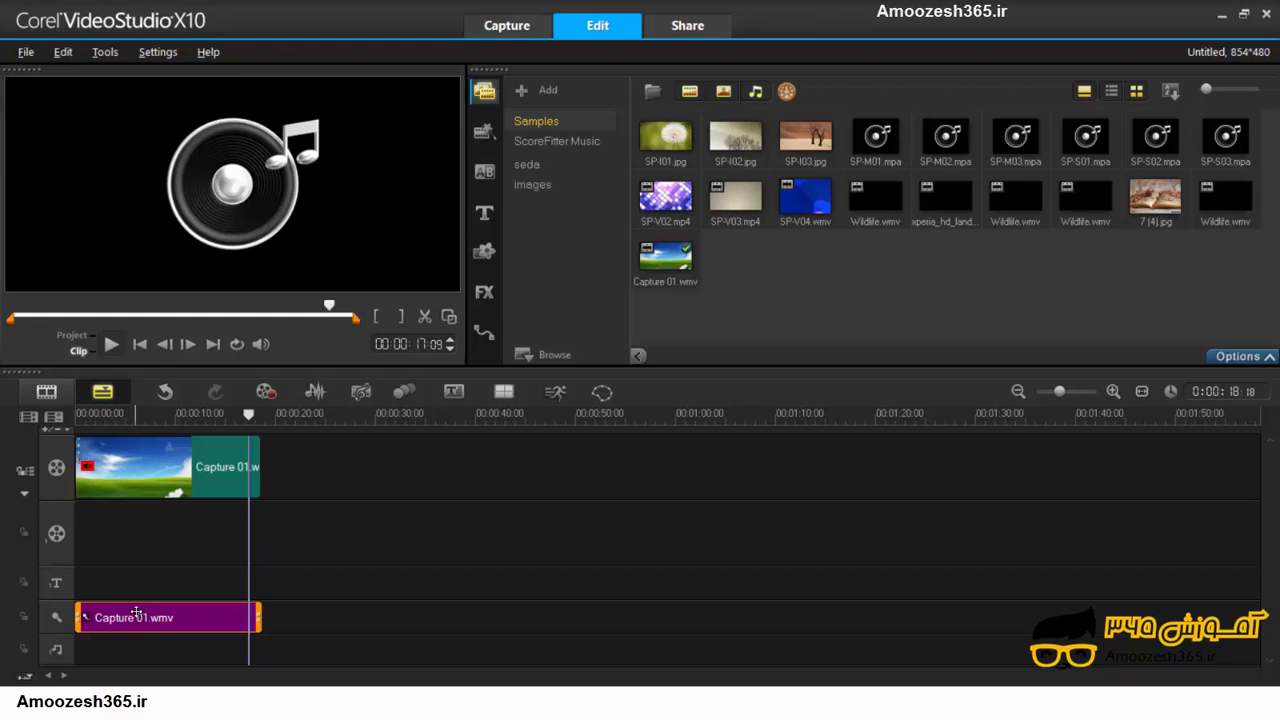
click(152, 472)
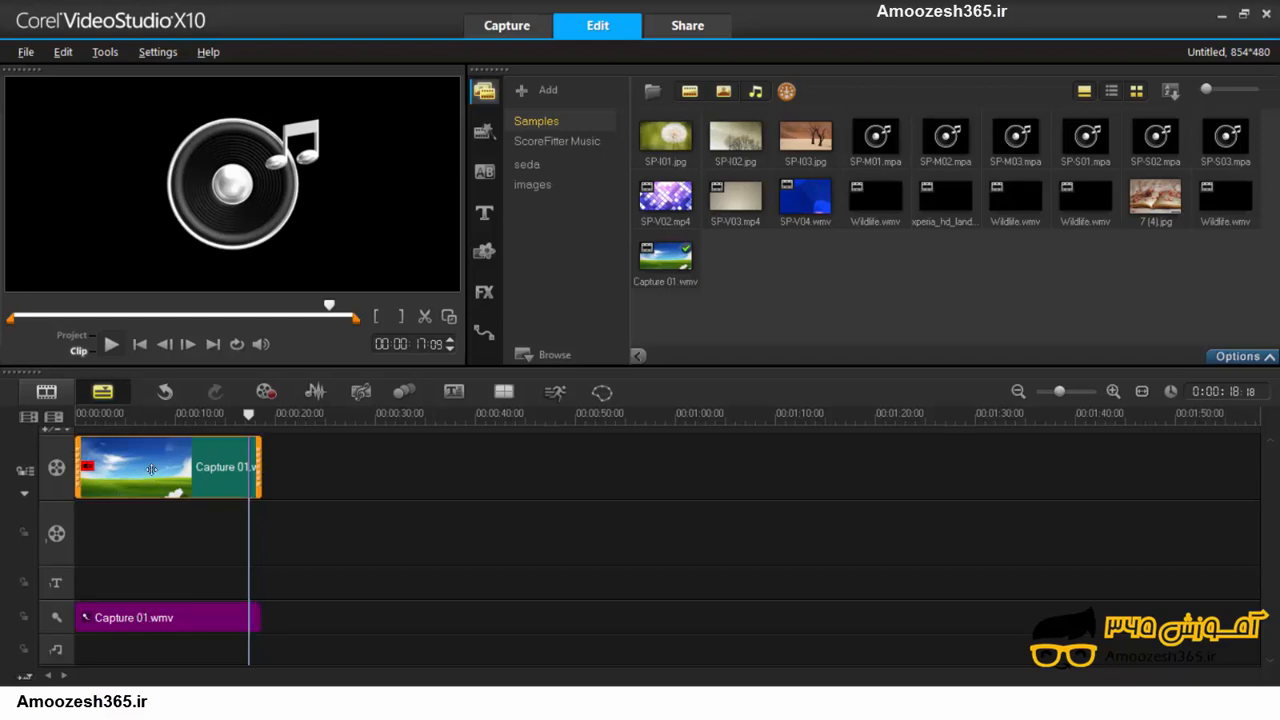
drag(197, 473, 163, 541)
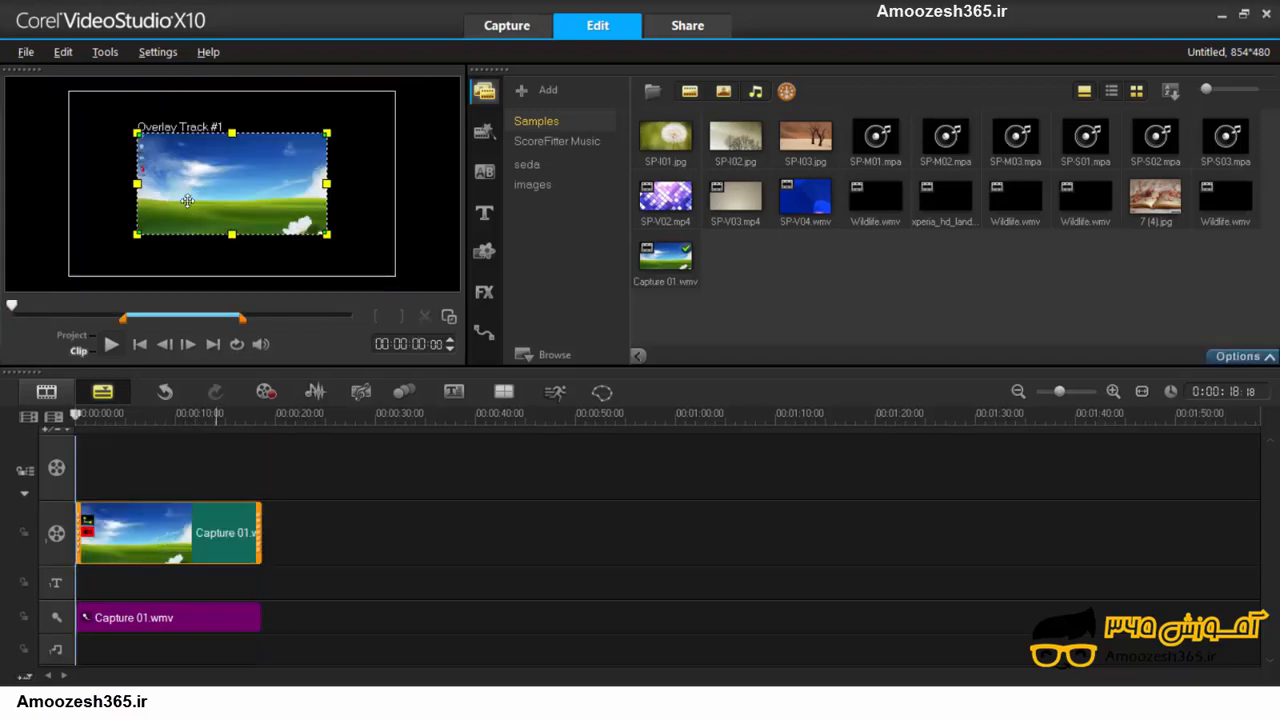
- Try the overlay clip at its original size in the preview, and fit it to the screen
right_click(198, 185)
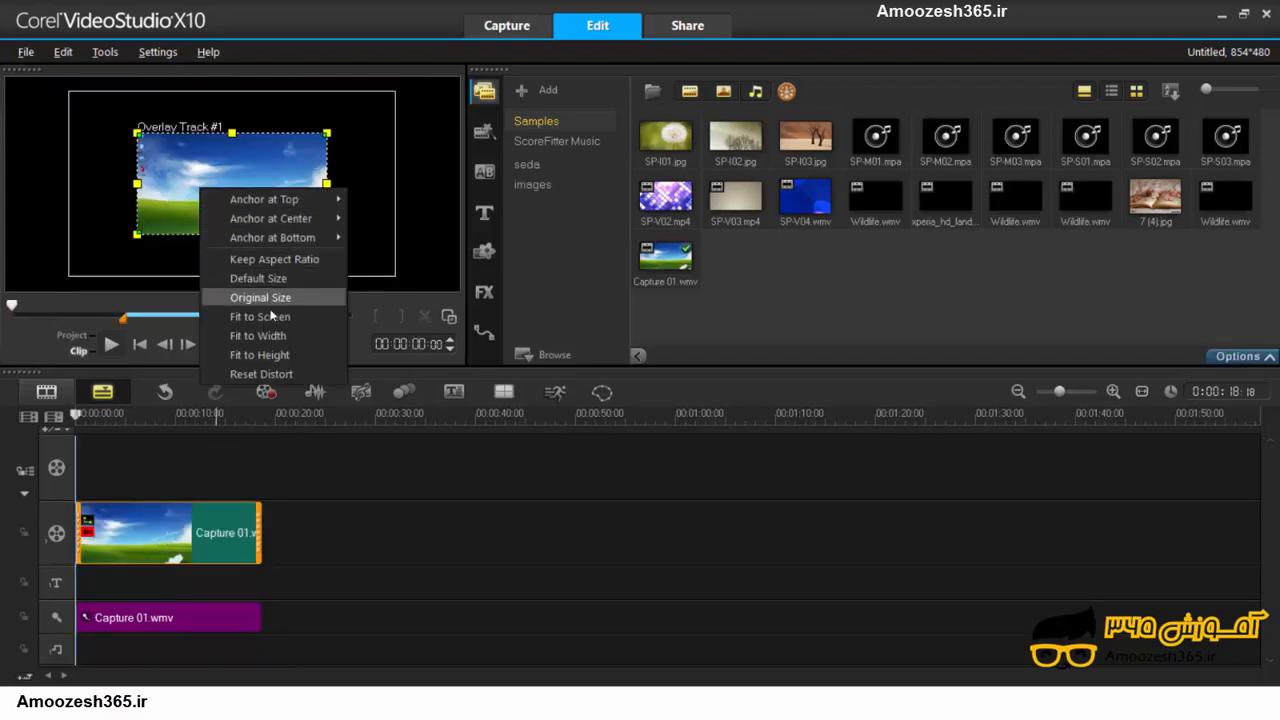
click(216, 256)
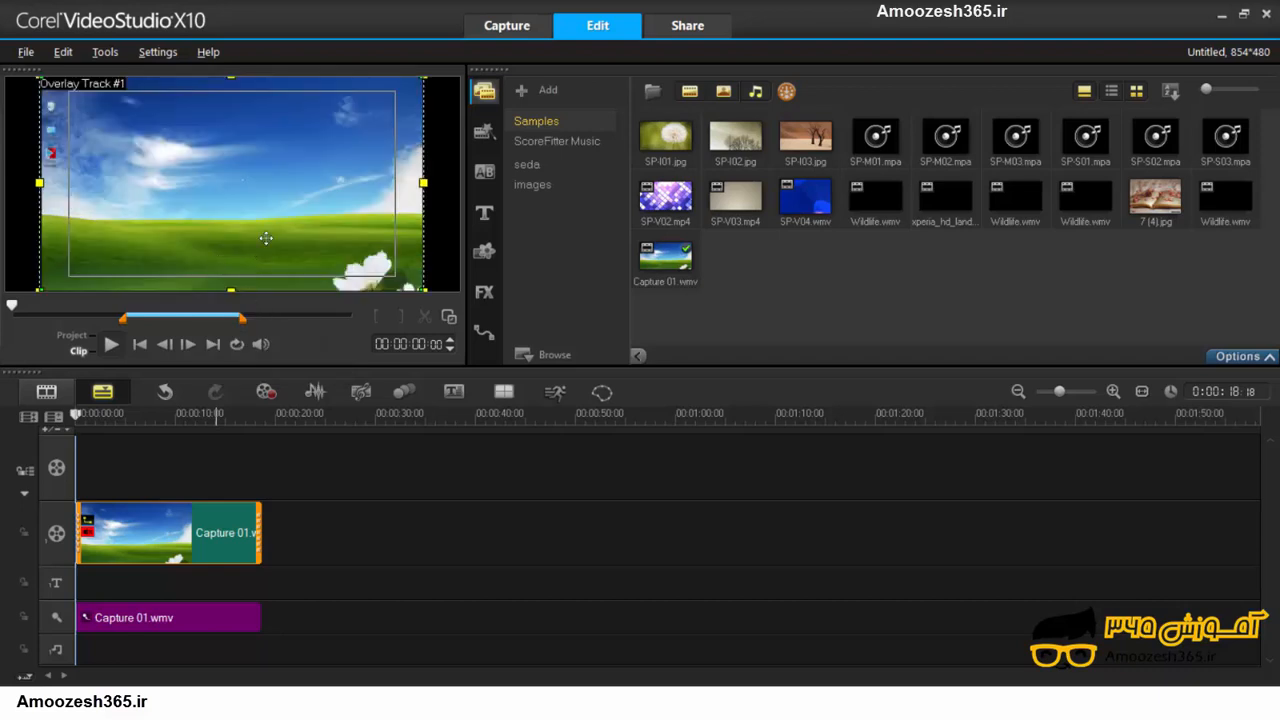
right_click(260, 214)
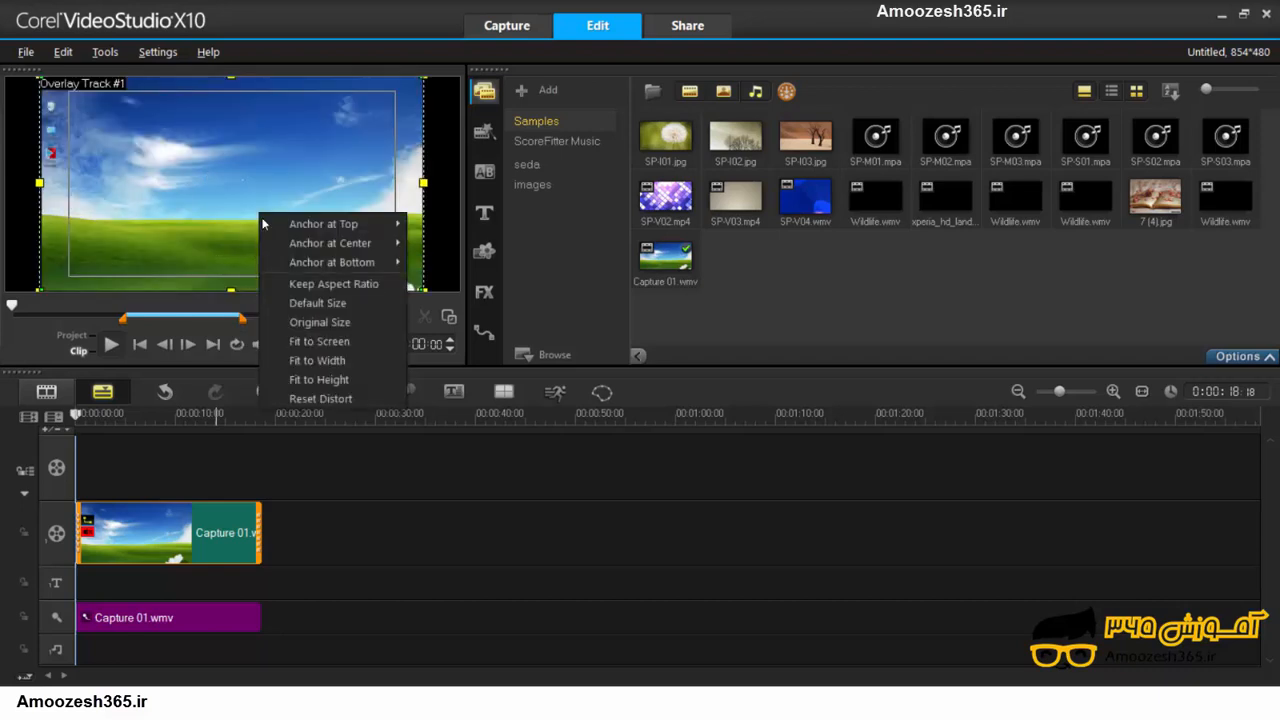
click(314, 321)
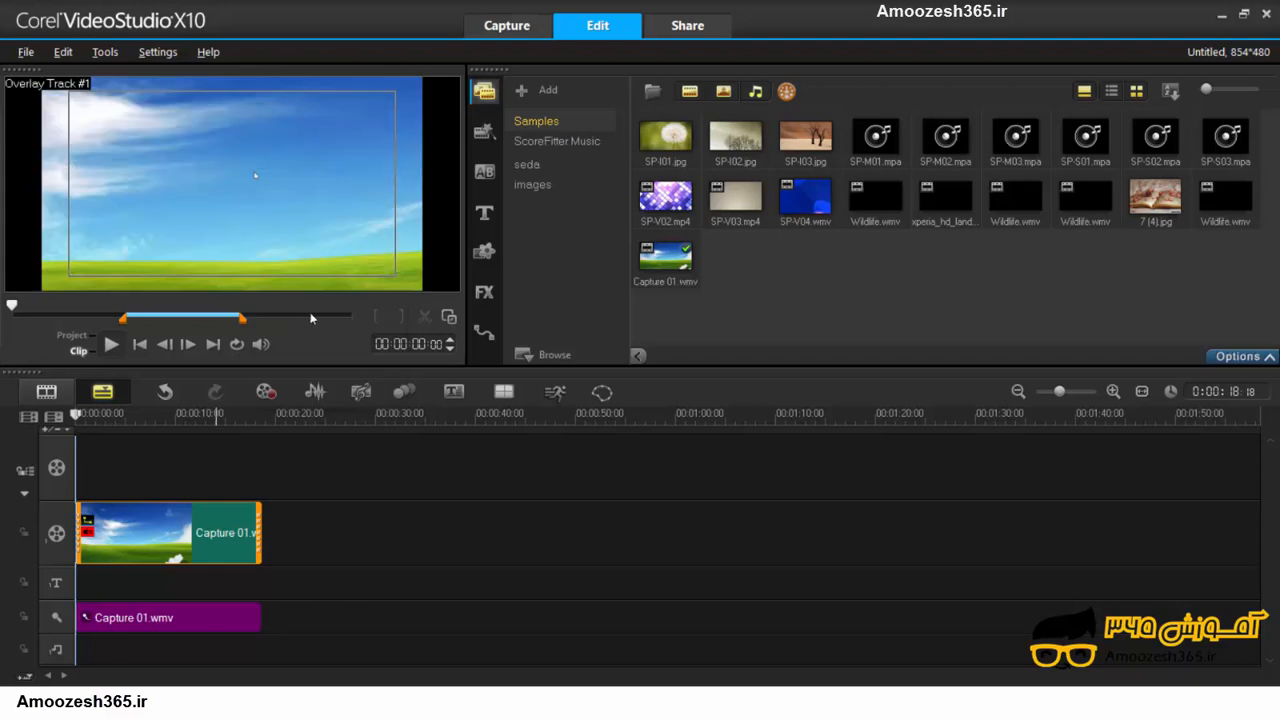
right_click(248, 208)
click(305, 335)
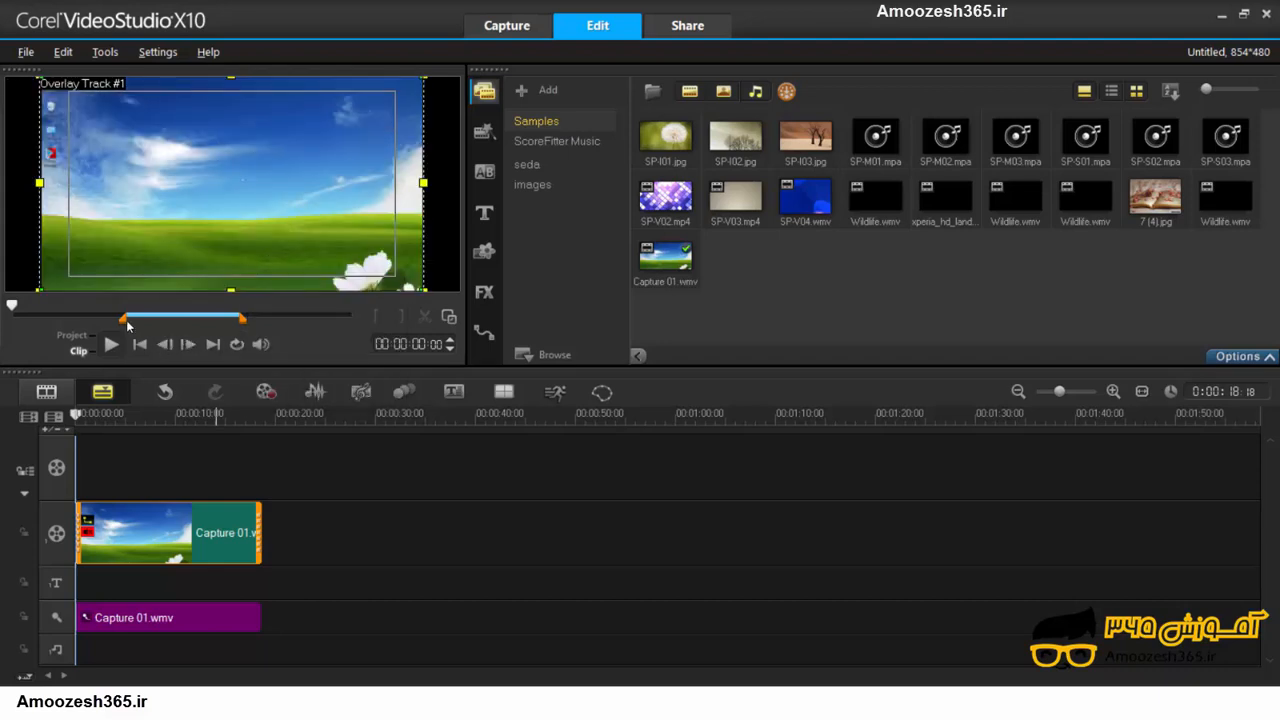
- Extend the overlay clip's highlighted preview range to the clip's full length and play part of it back
drag(122, 318, 10, 318)
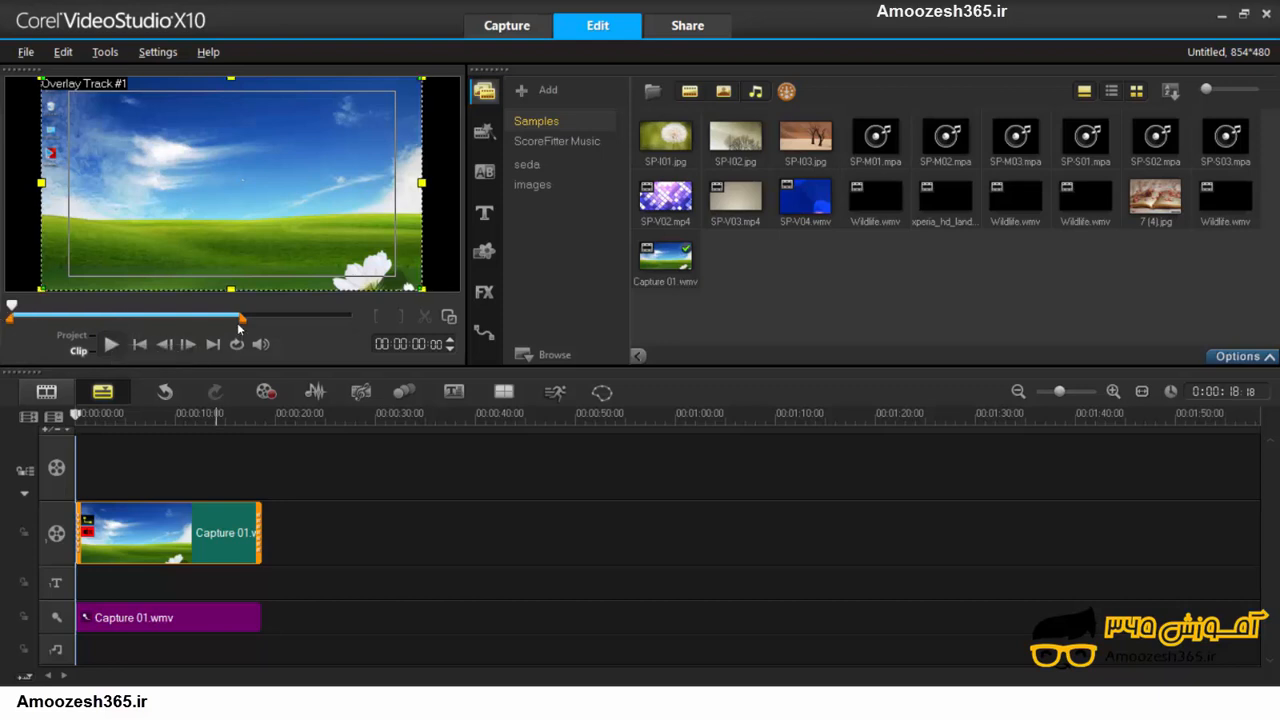
drag(242, 318, 355, 318)
click(111, 344)
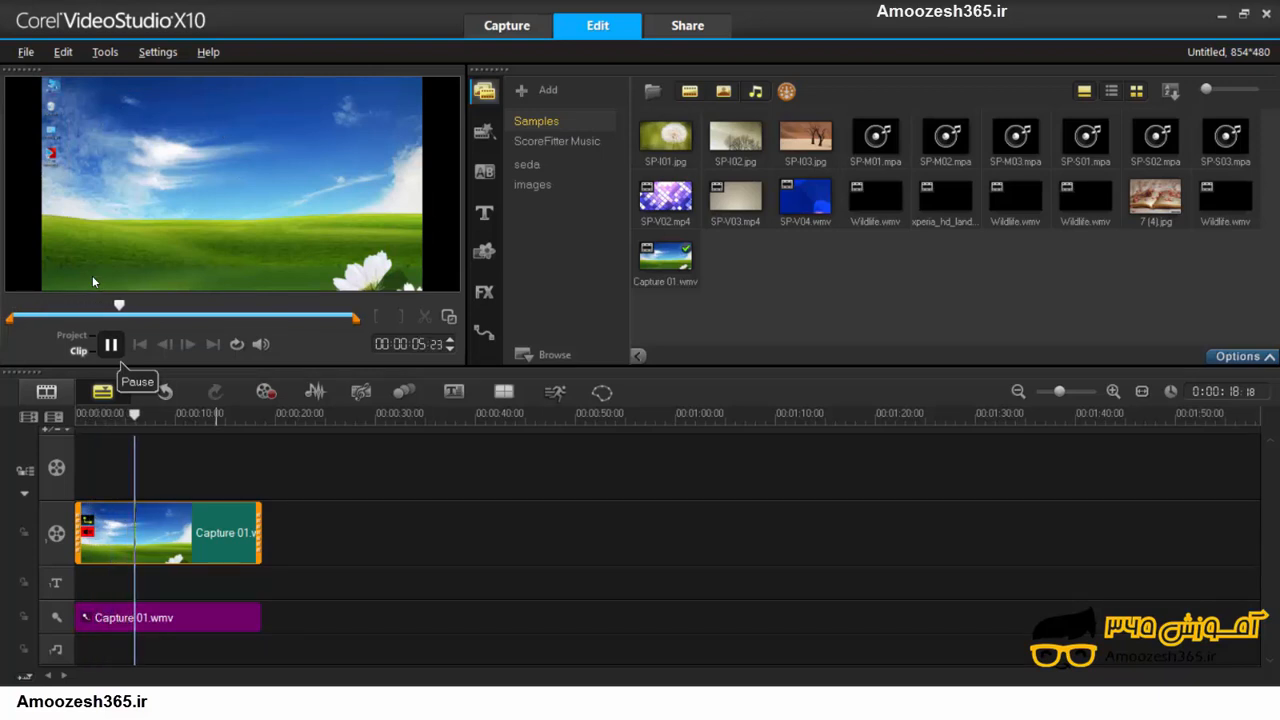
click(111, 344)
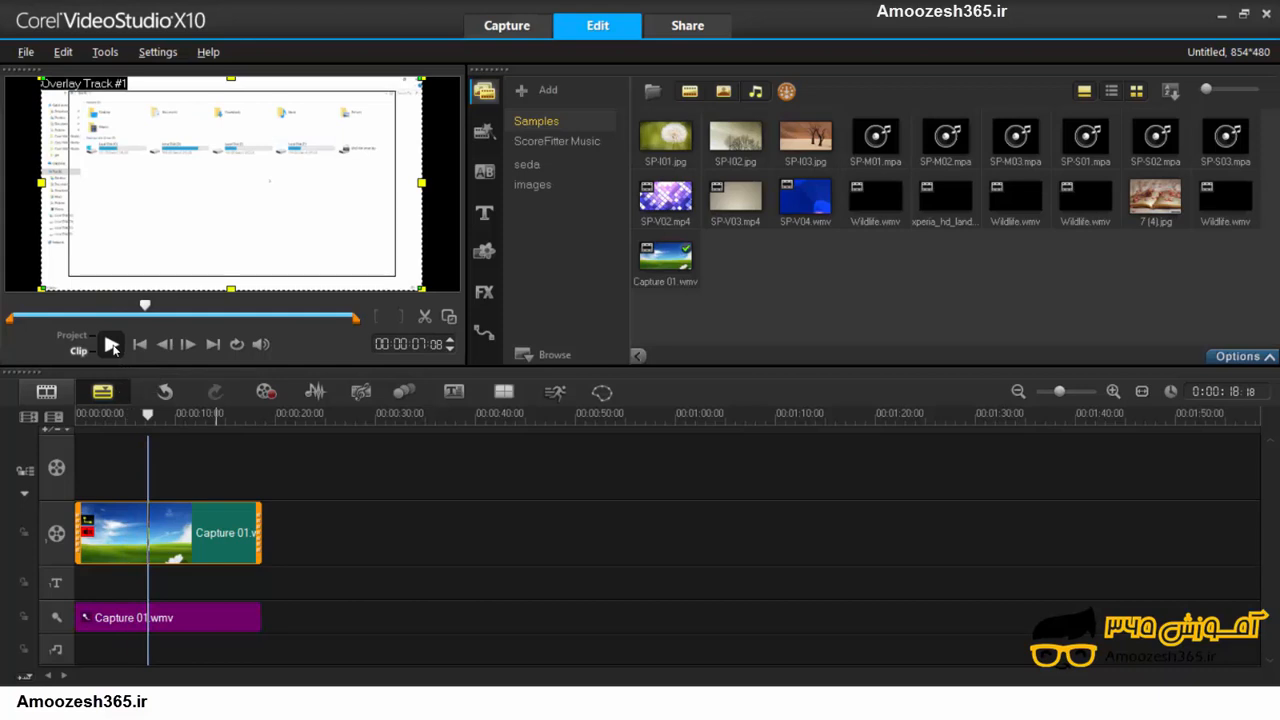
drag(145, 310, 10, 310)
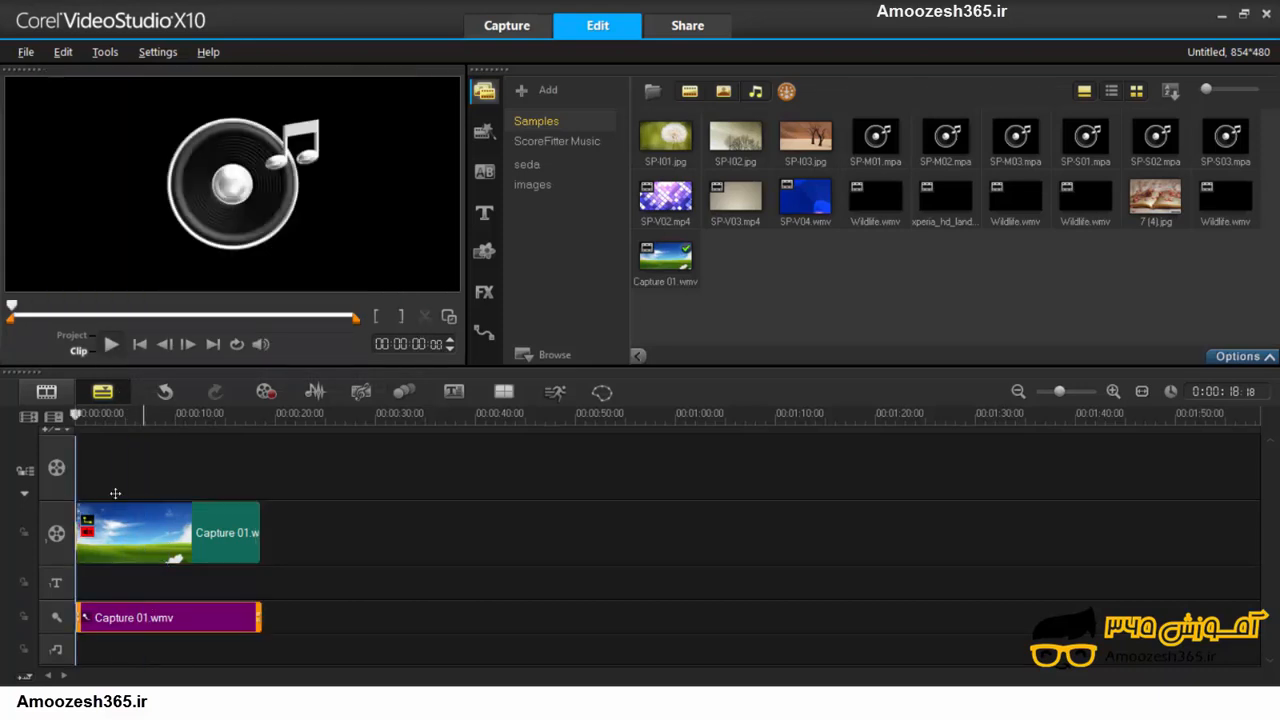
- Show the split audio clip's options, then open the Surround Sound Mixer and play the project in it
click(138, 541)
click(1238, 356)
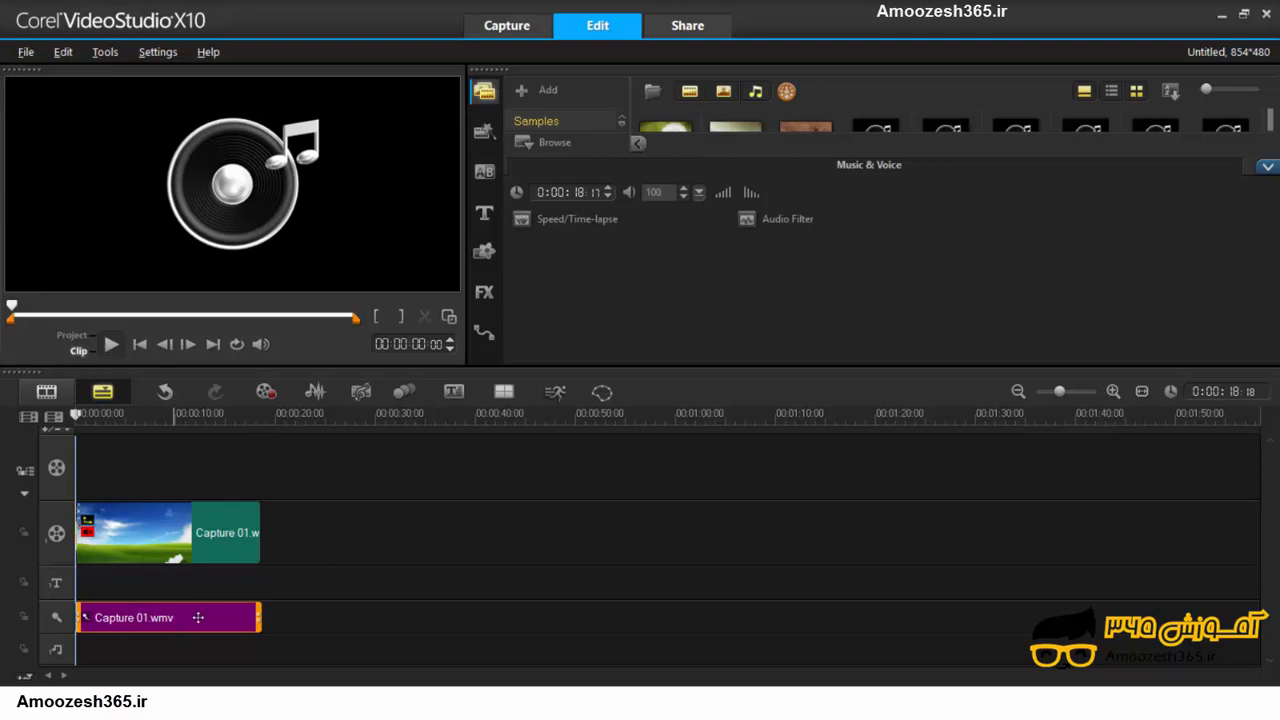
click(316, 392)
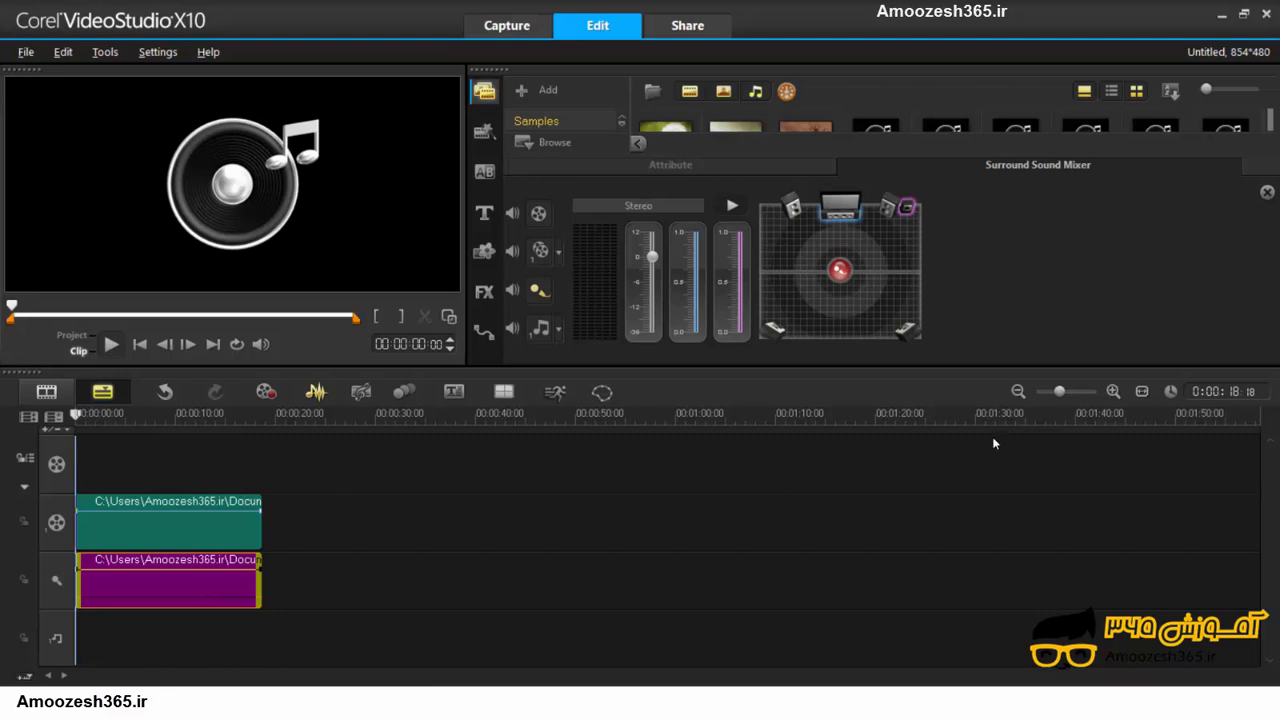
drag(1060, 392, 1067, 392)
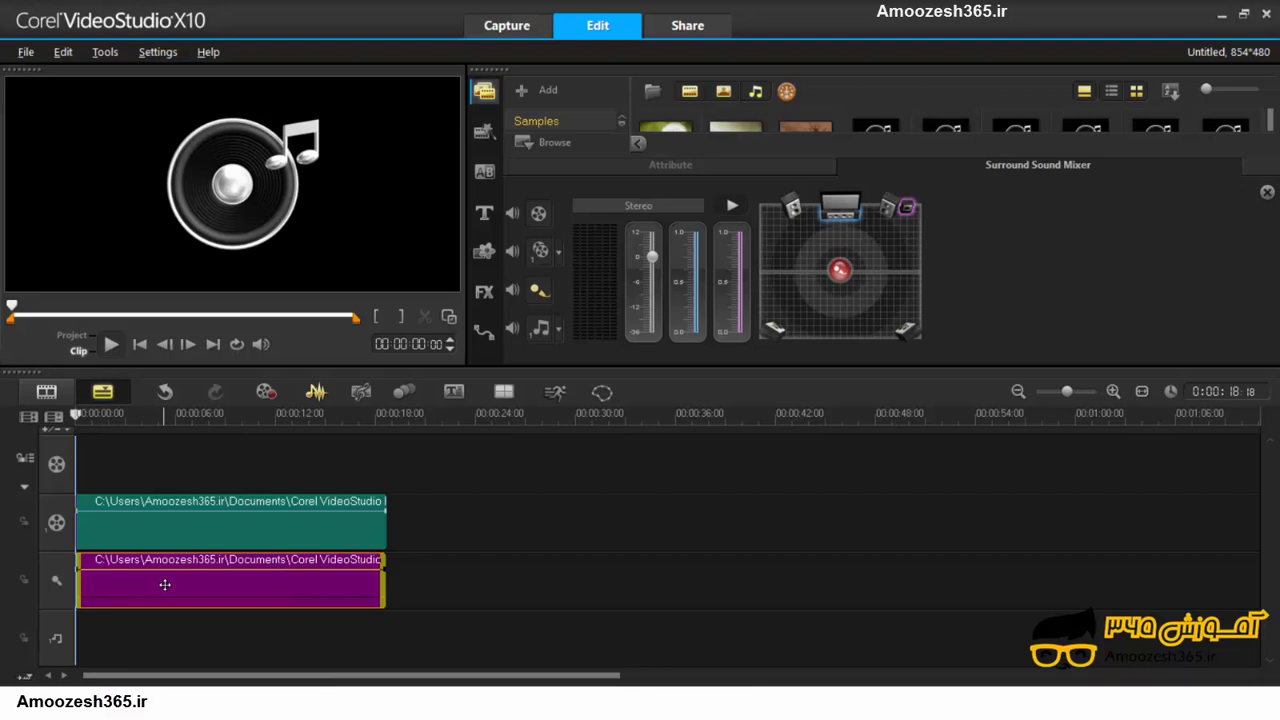
click(731, 207)
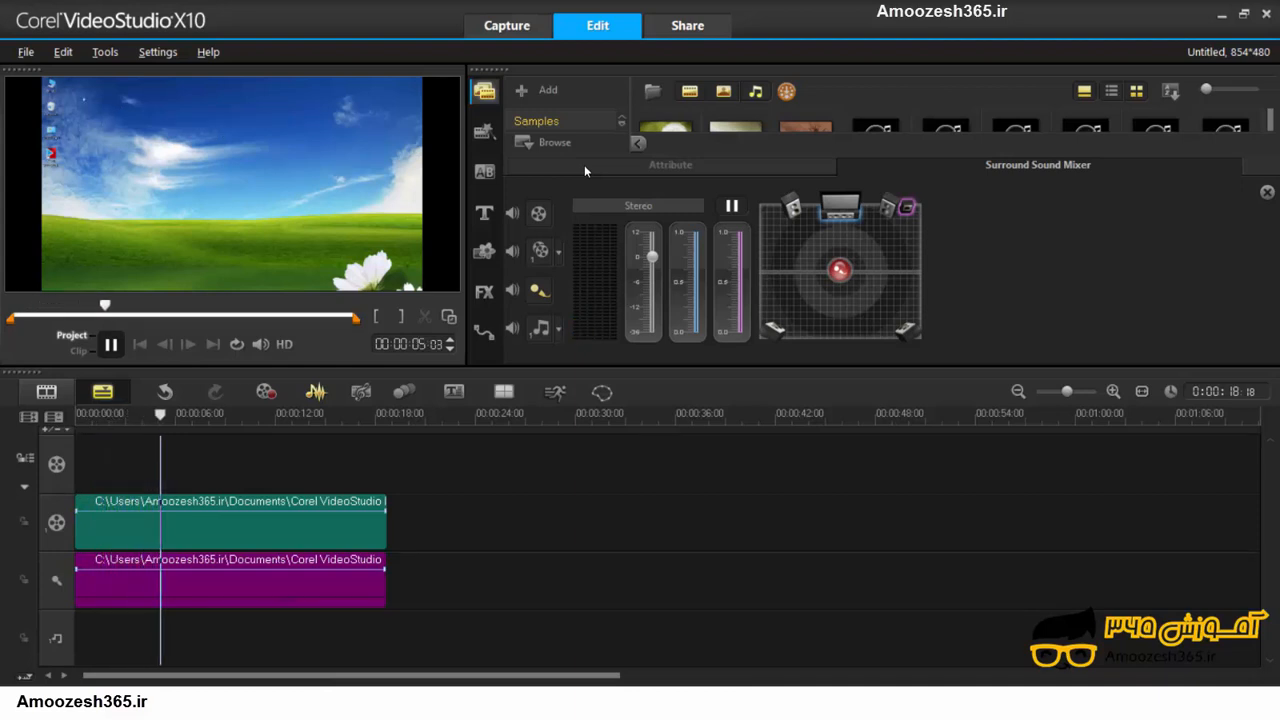
key(space)
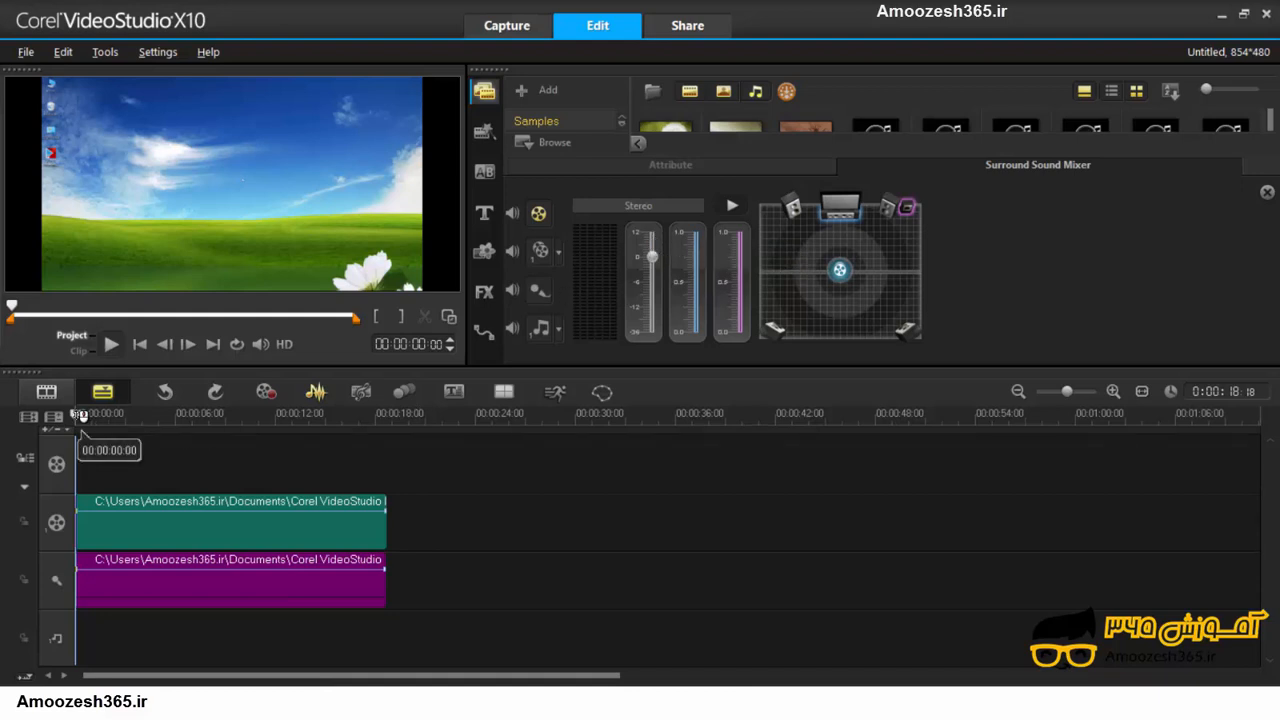
- Return to the start of the project and raise the volume in the Surround Sound Mixer to 12
click(78, 414)
click(65, 334)
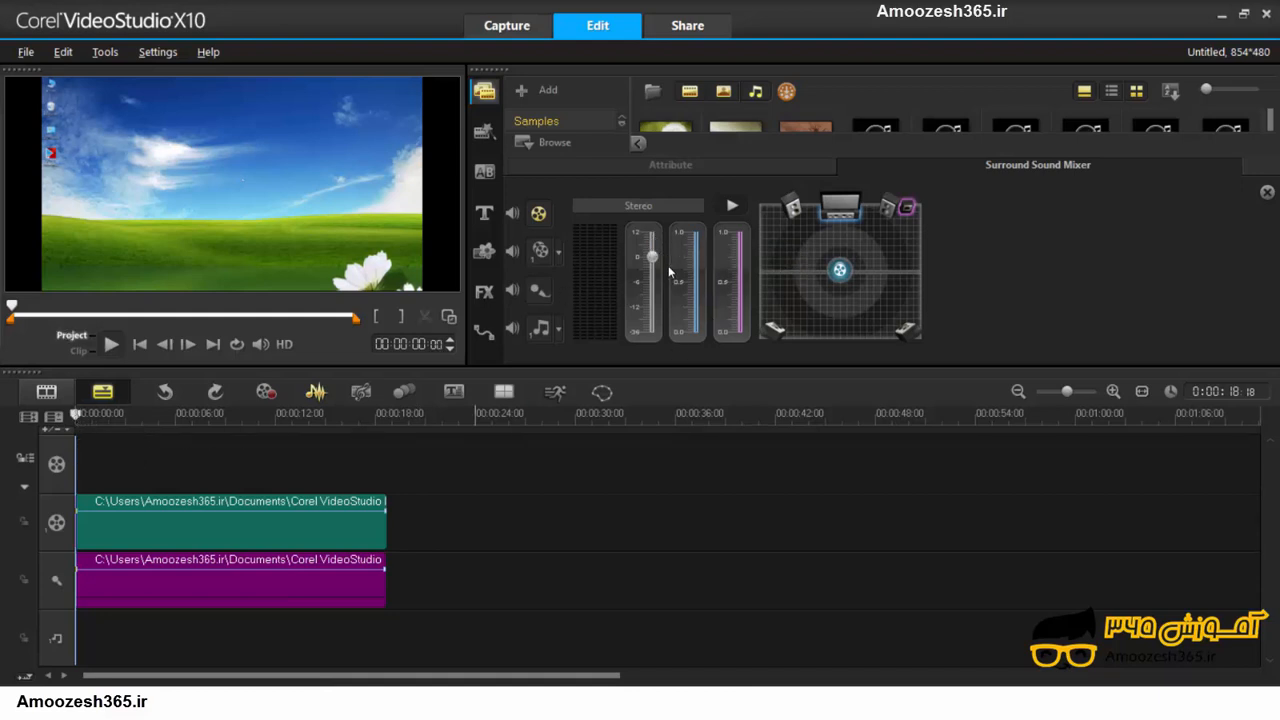
drag(655, 262, 651, 231)
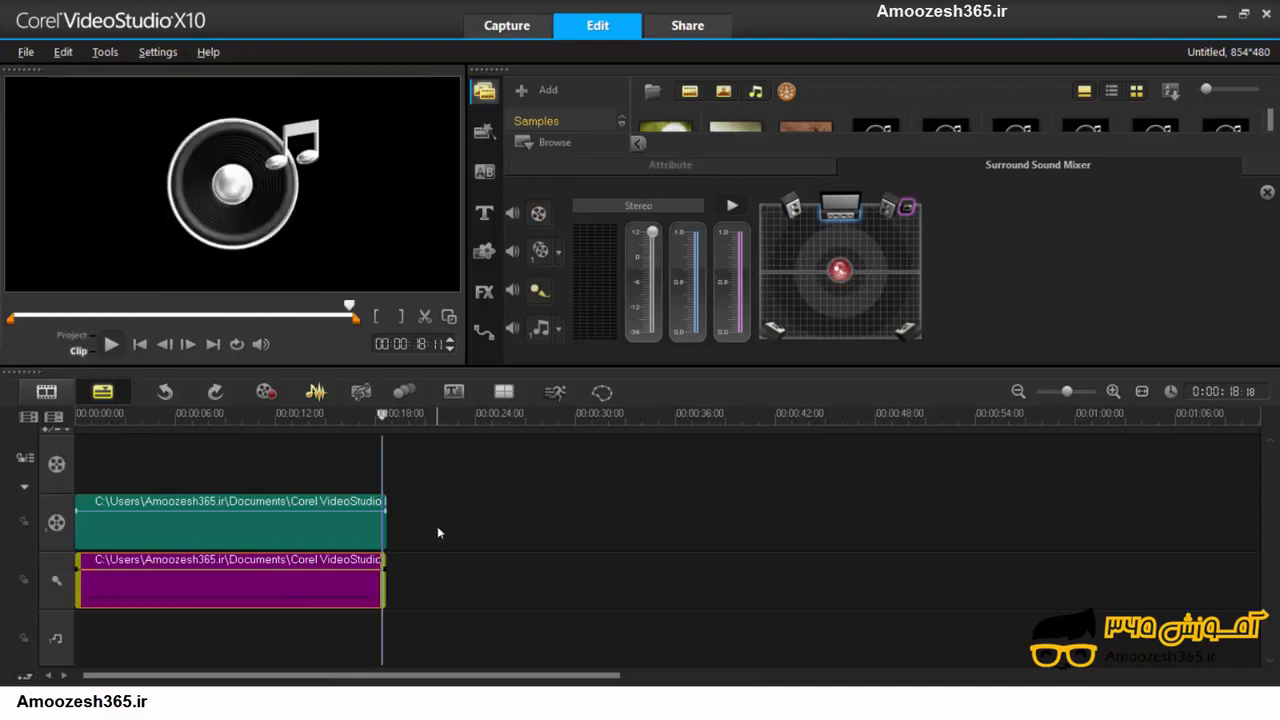
click(435, 545)
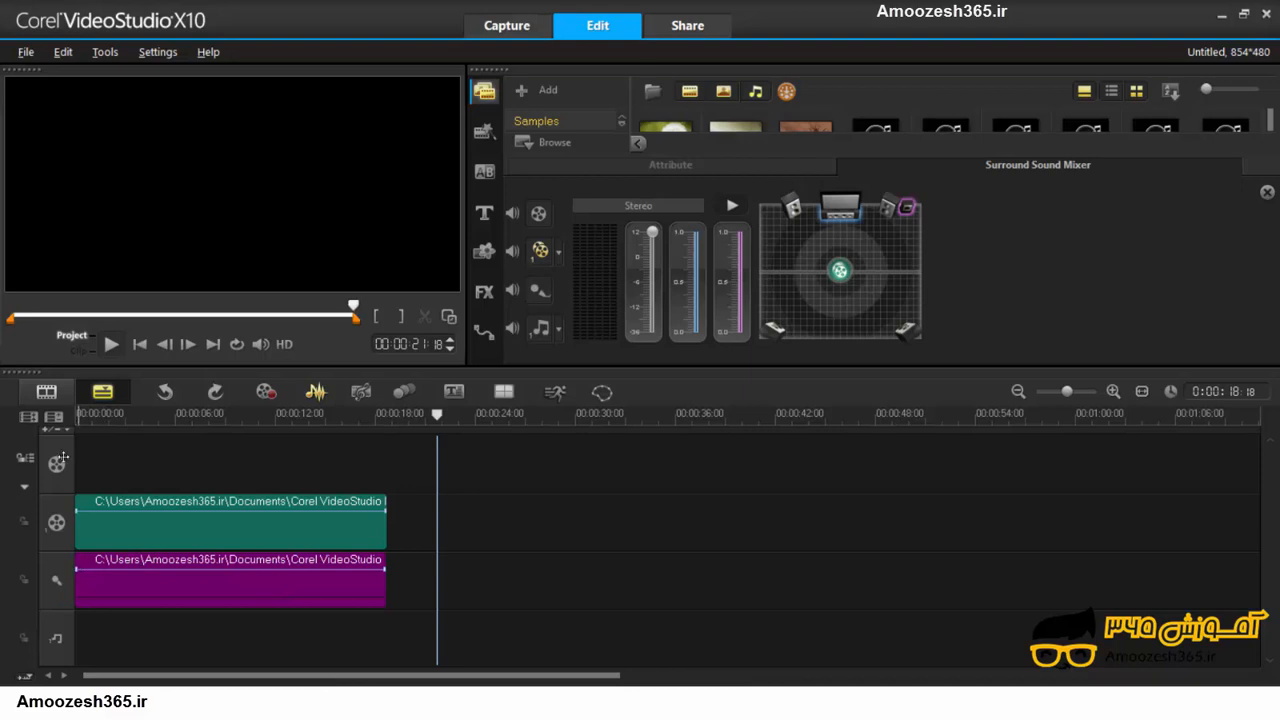
- Raise the volume line's start and end control points to the upper edge of the voice track's audio clip
click(76, 572)
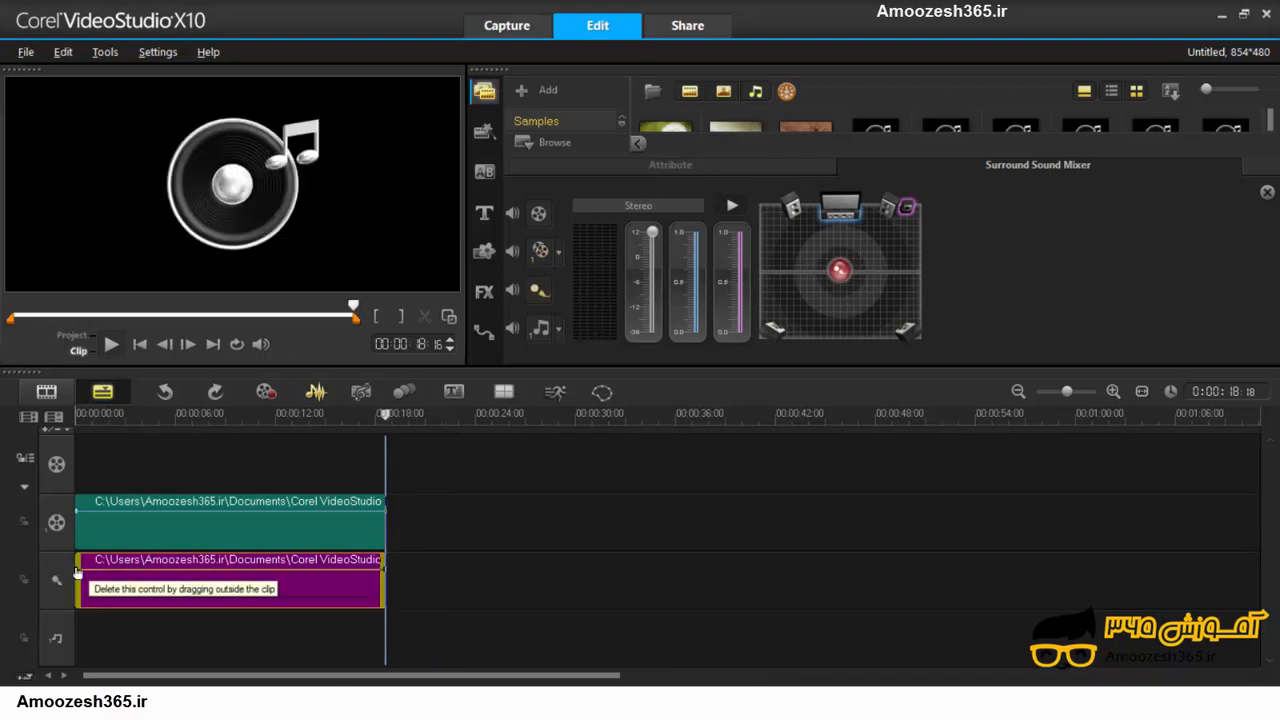
mouse_move(77, 572)
mouse_down()
mouse_move(79, 583)
mouse_move(80, 561)
mouse_move(96, 565)
mouse_up()
drag(385, 572, 385, 556)
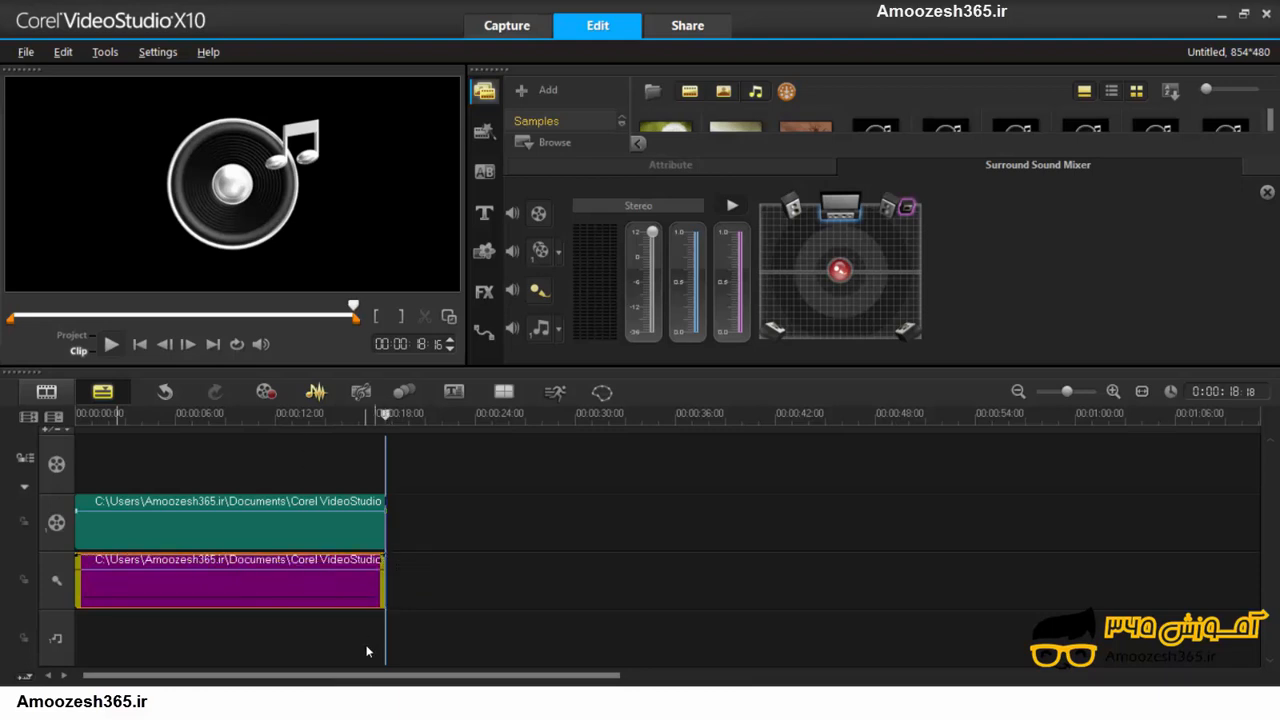
- Move the playhead back to the start and play the project to hear the changed audio volume
click(383, 415)
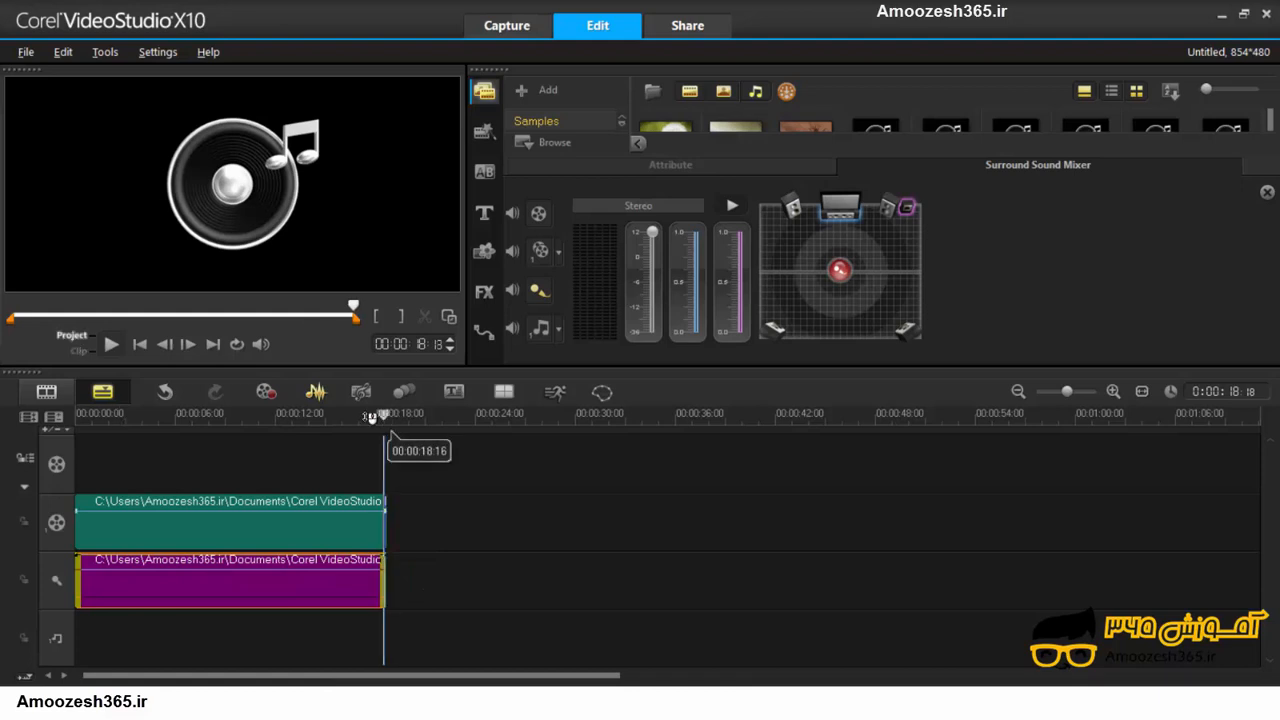
click(207, 428)
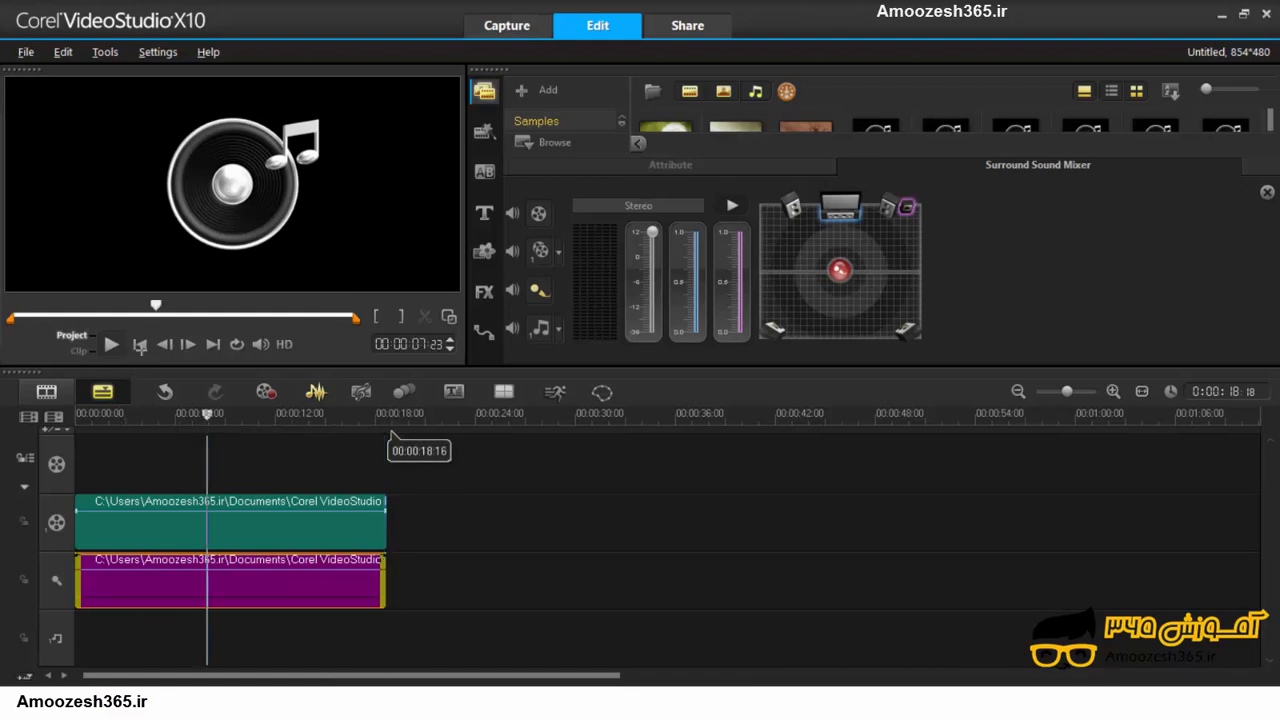
click(140, 346)
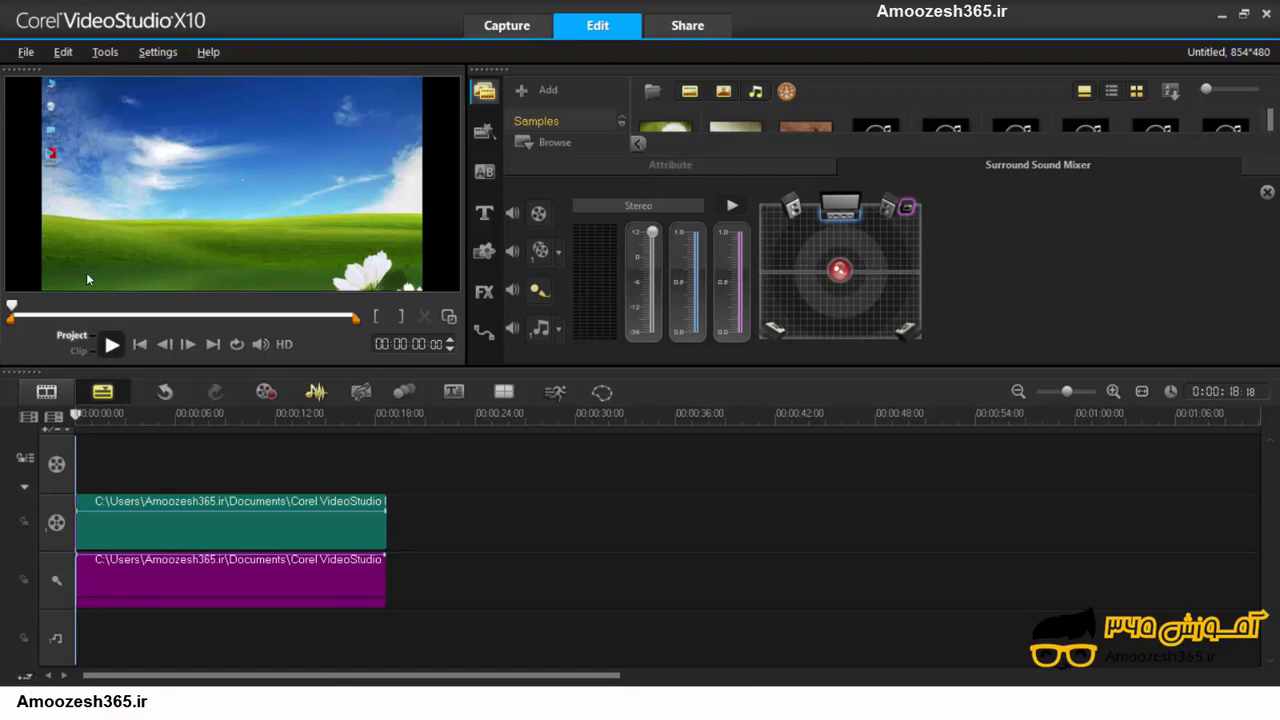
click(111, 345)
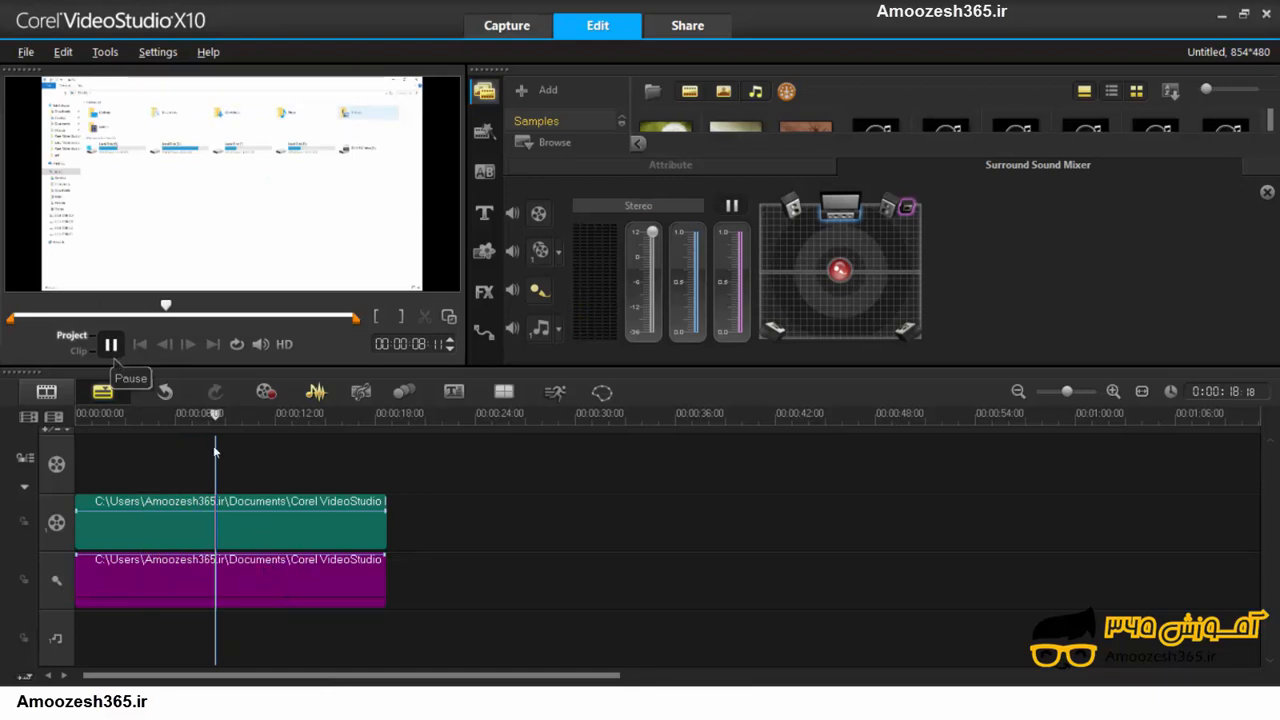
- Set the voice track audio clip's volume to 500 with Adjust Volume
right_click(267, 563)
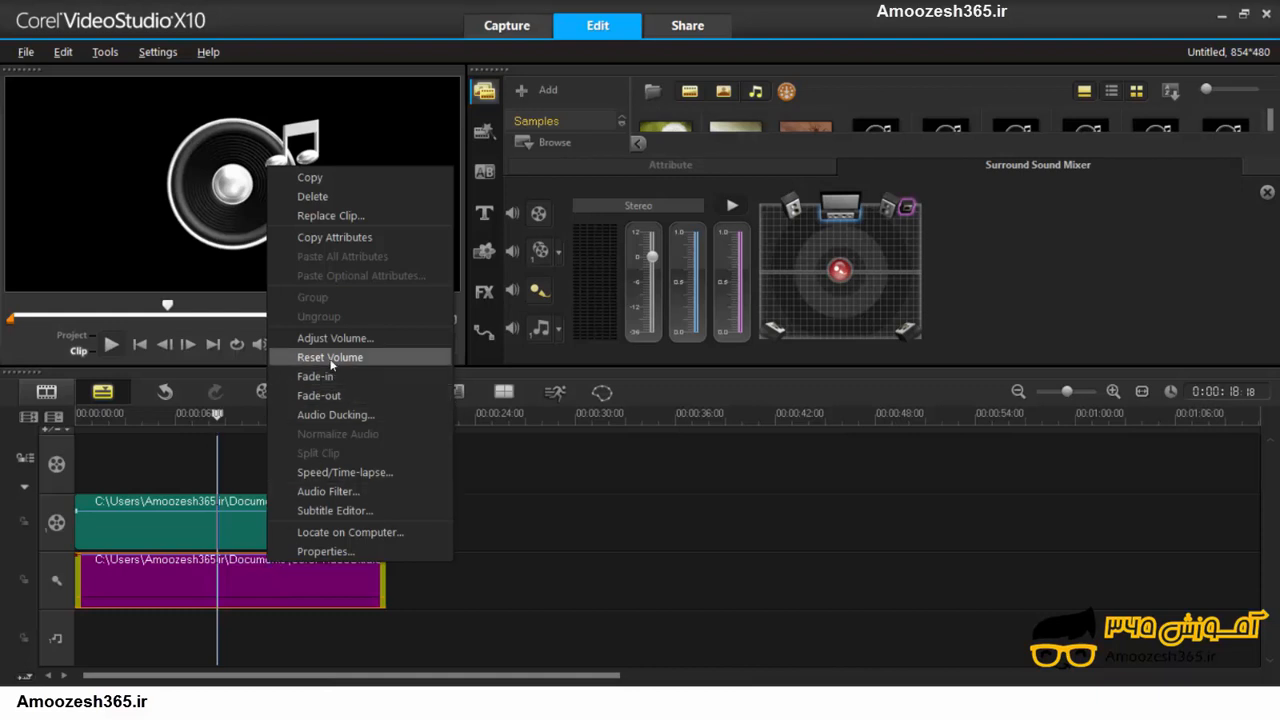
click(332, 338)
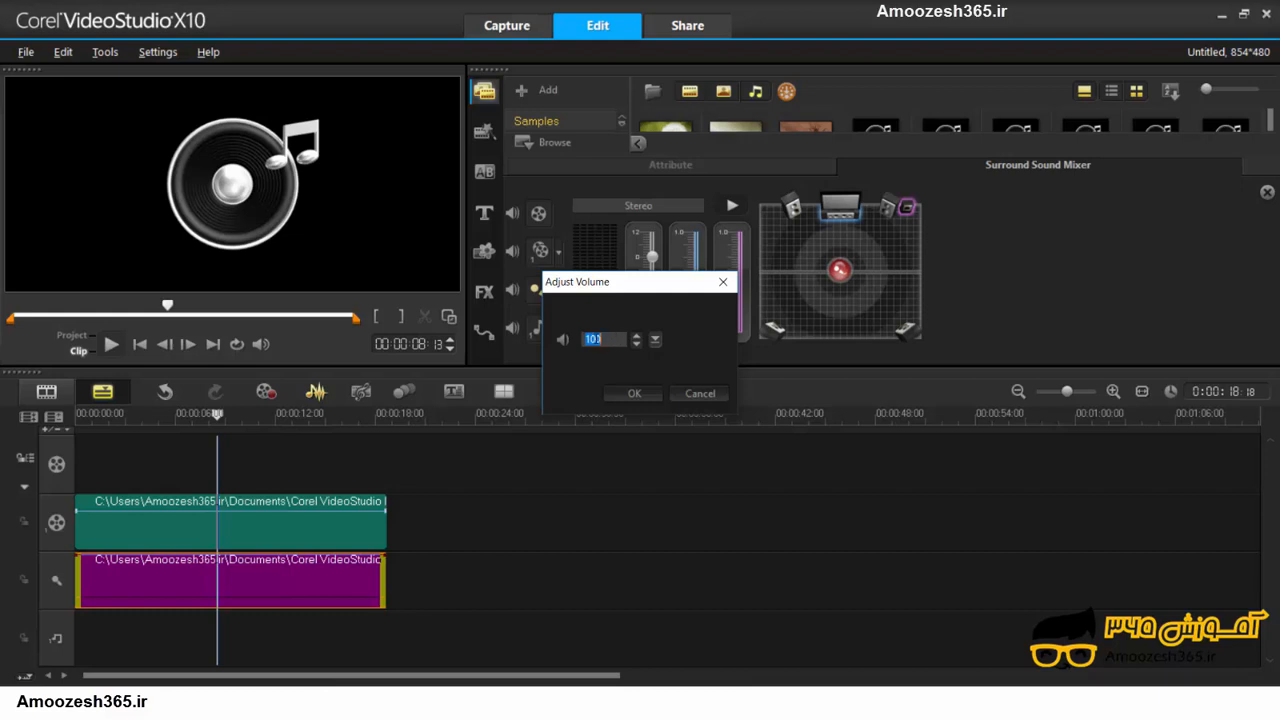
click(652, 342)
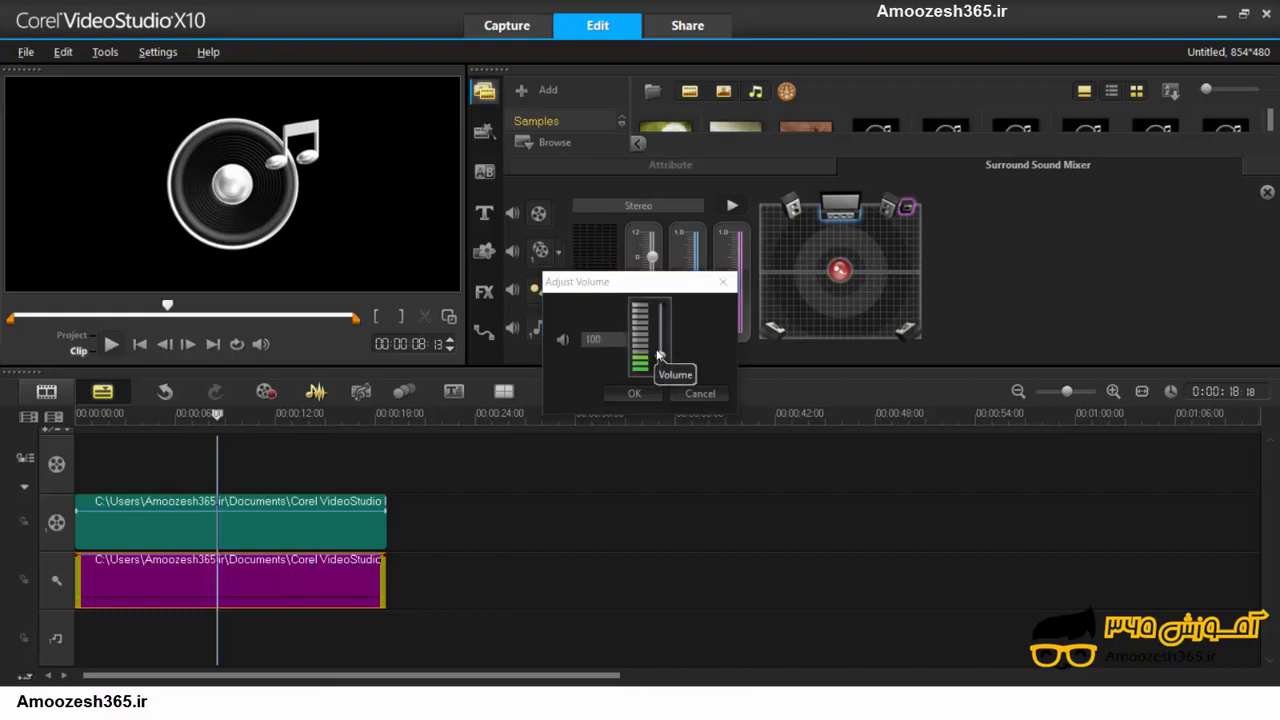
drag(660, 358, 660, 305)
click(646, 396)
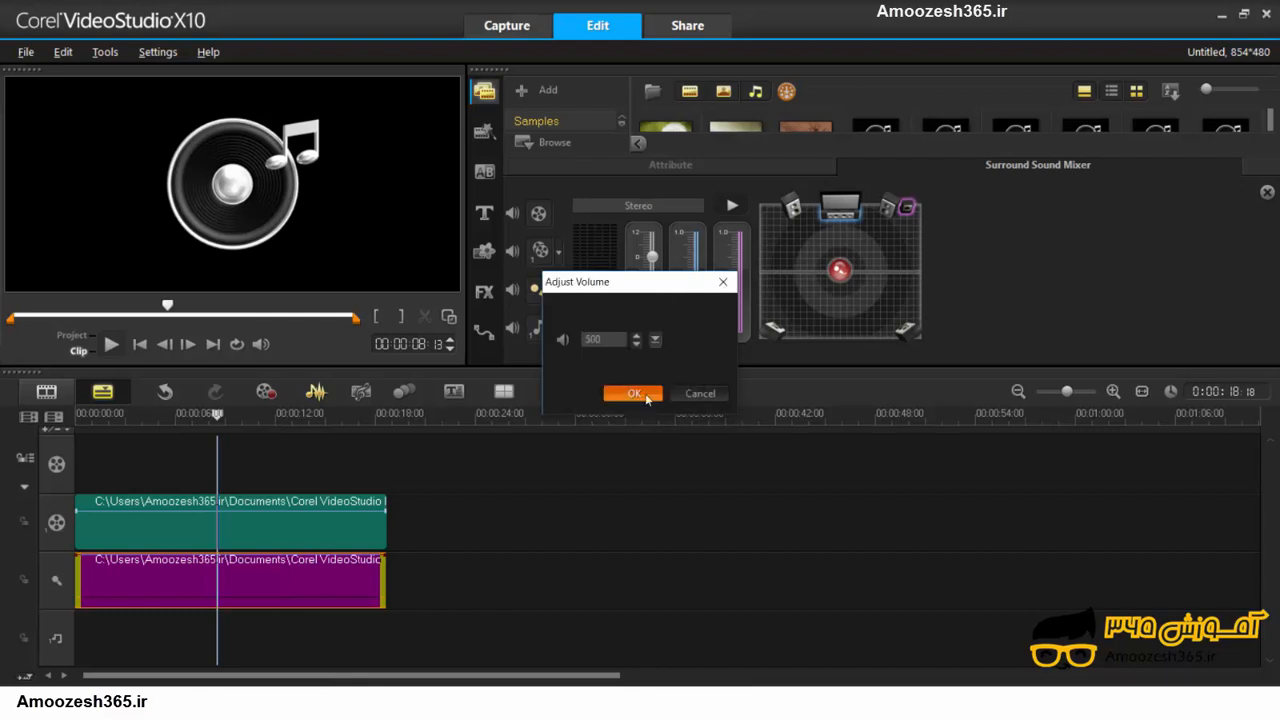
click(634, 394)
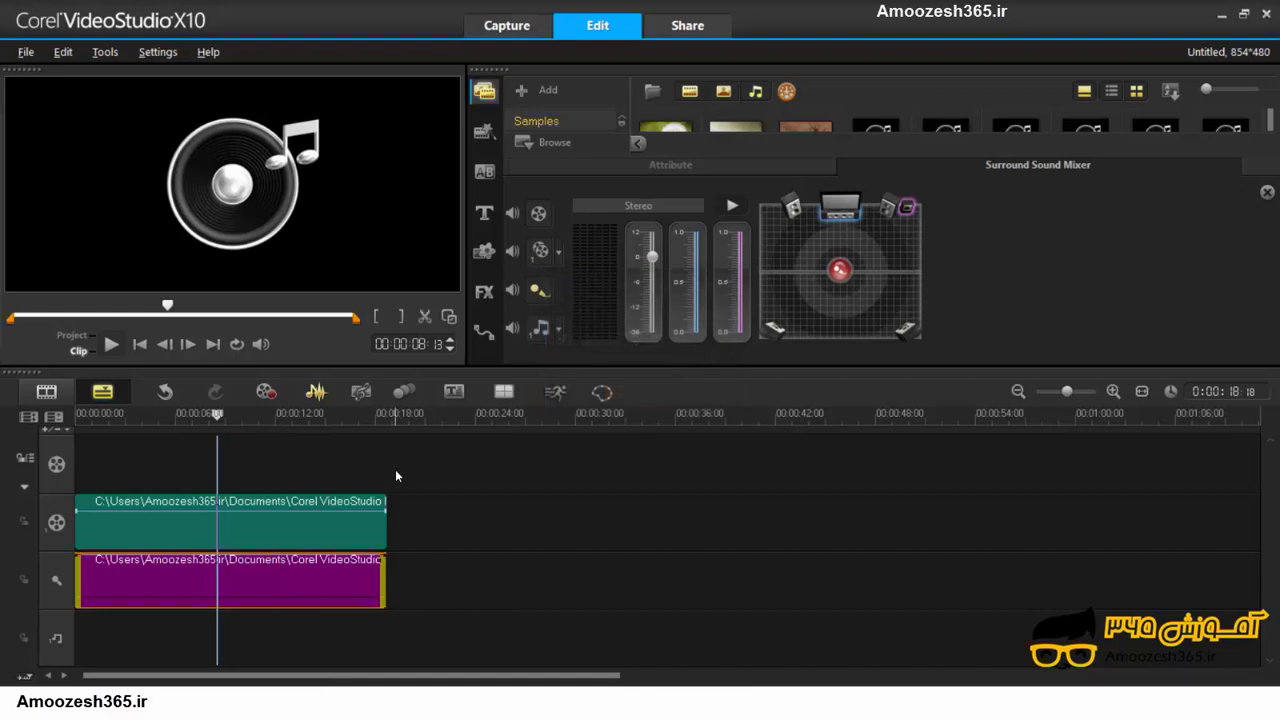
- Play the project from its start to hear the adjusted volume, and close the Surround Sound Mixer
drag(217, 413, 70, 430)
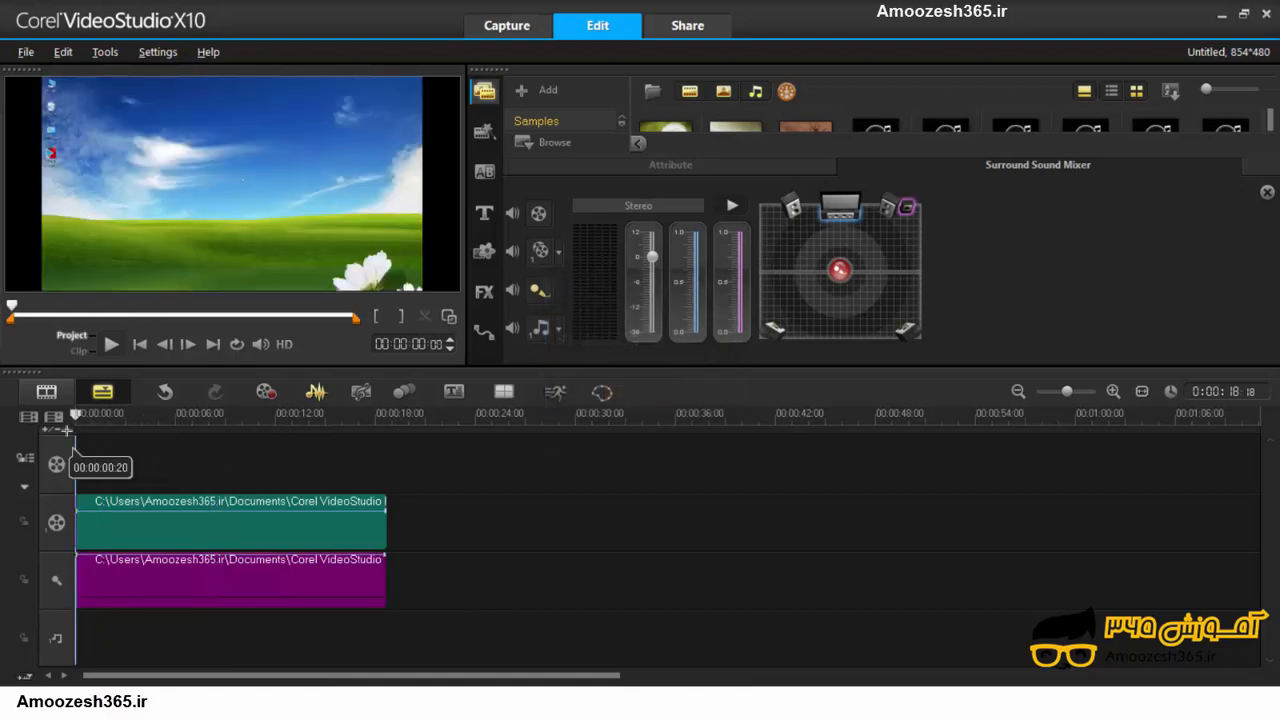
click(111, 344)
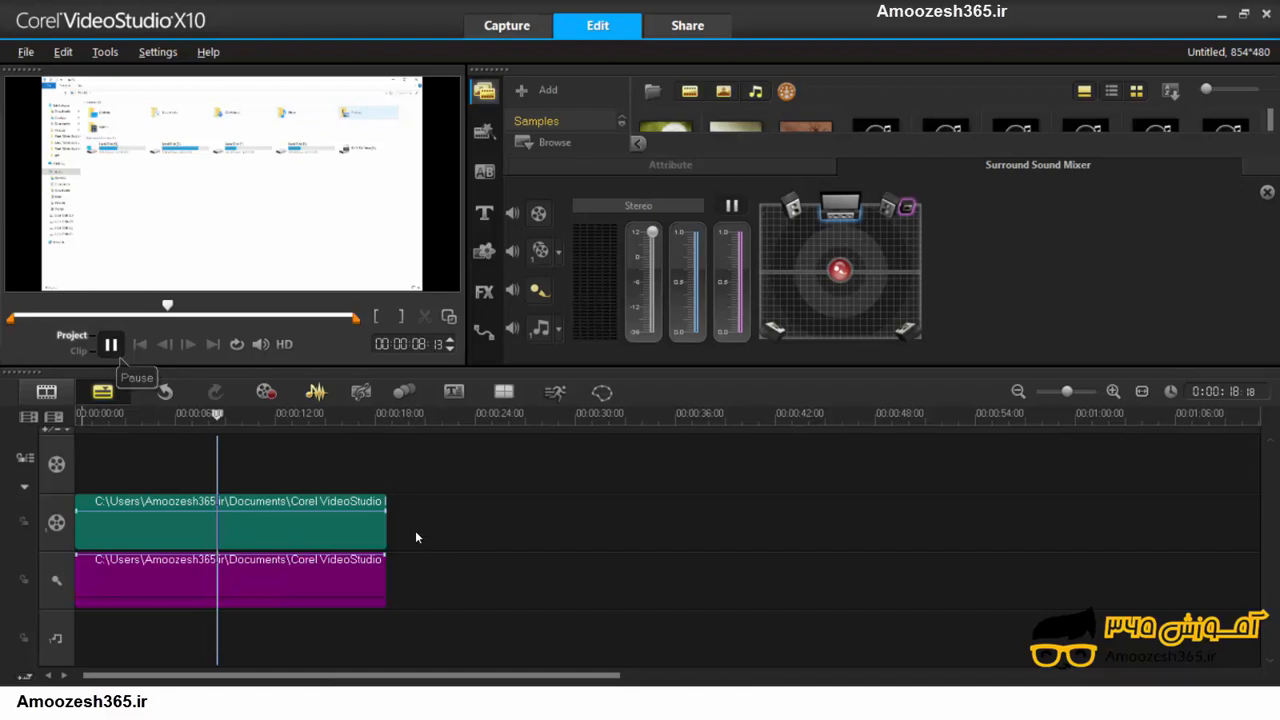
key(space)
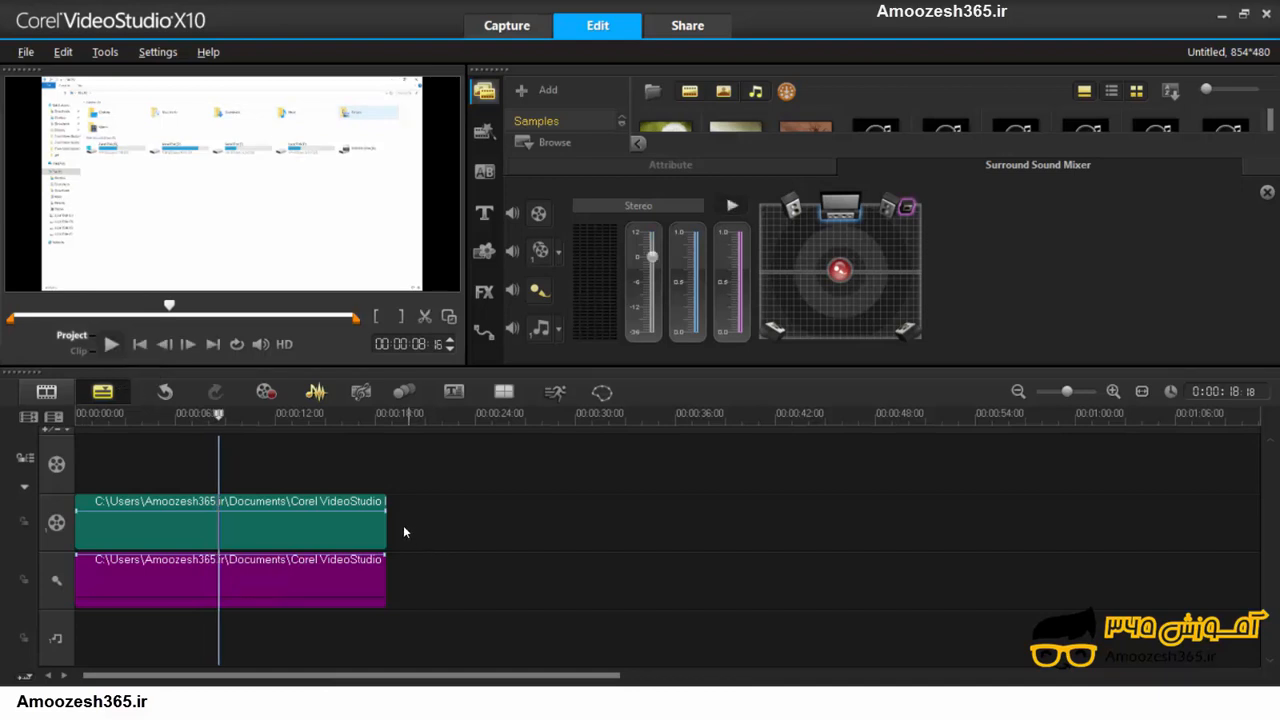
click(112, 344)
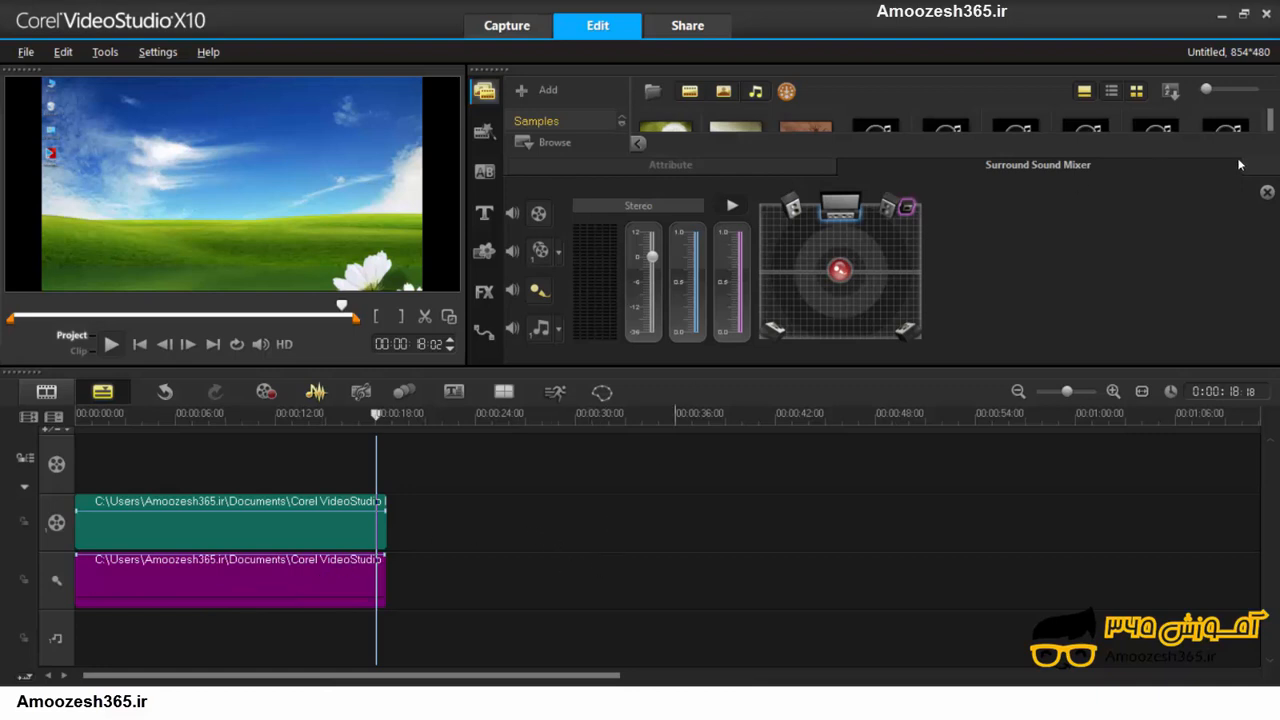
click(1267, 193)
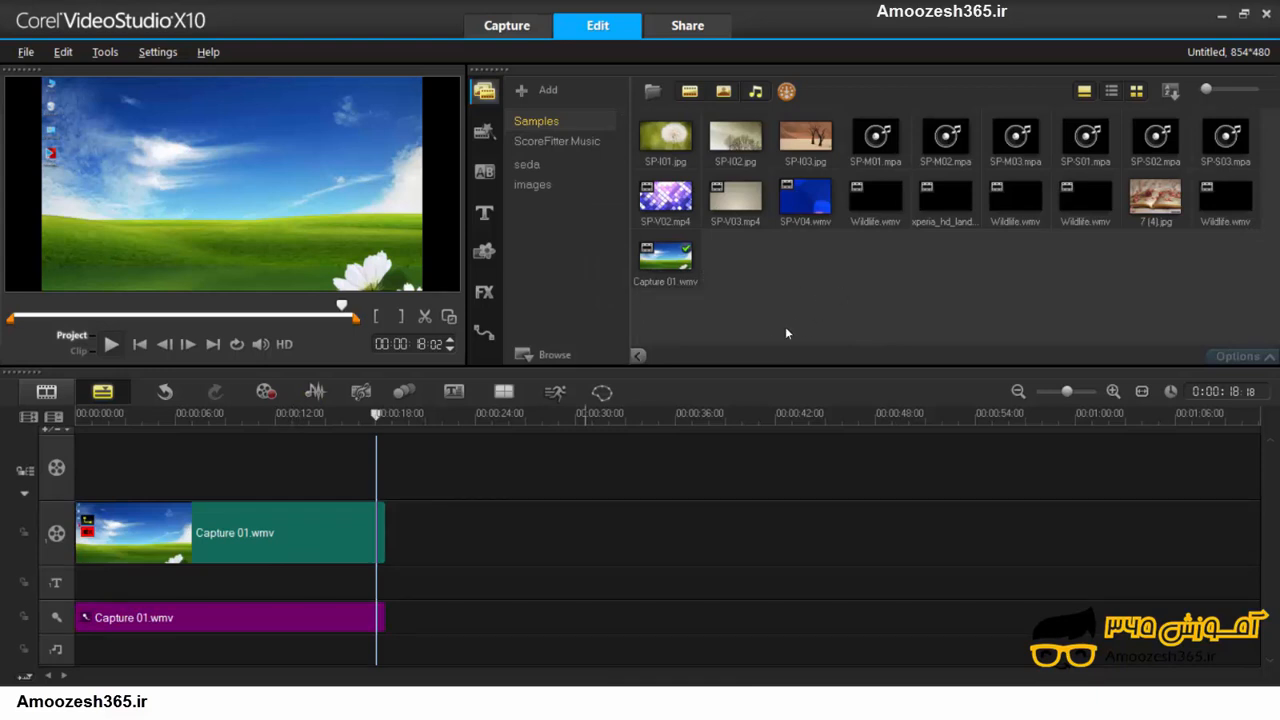
- Open the seda library folder and preview its first four music tracks one after another
click(874, 140)
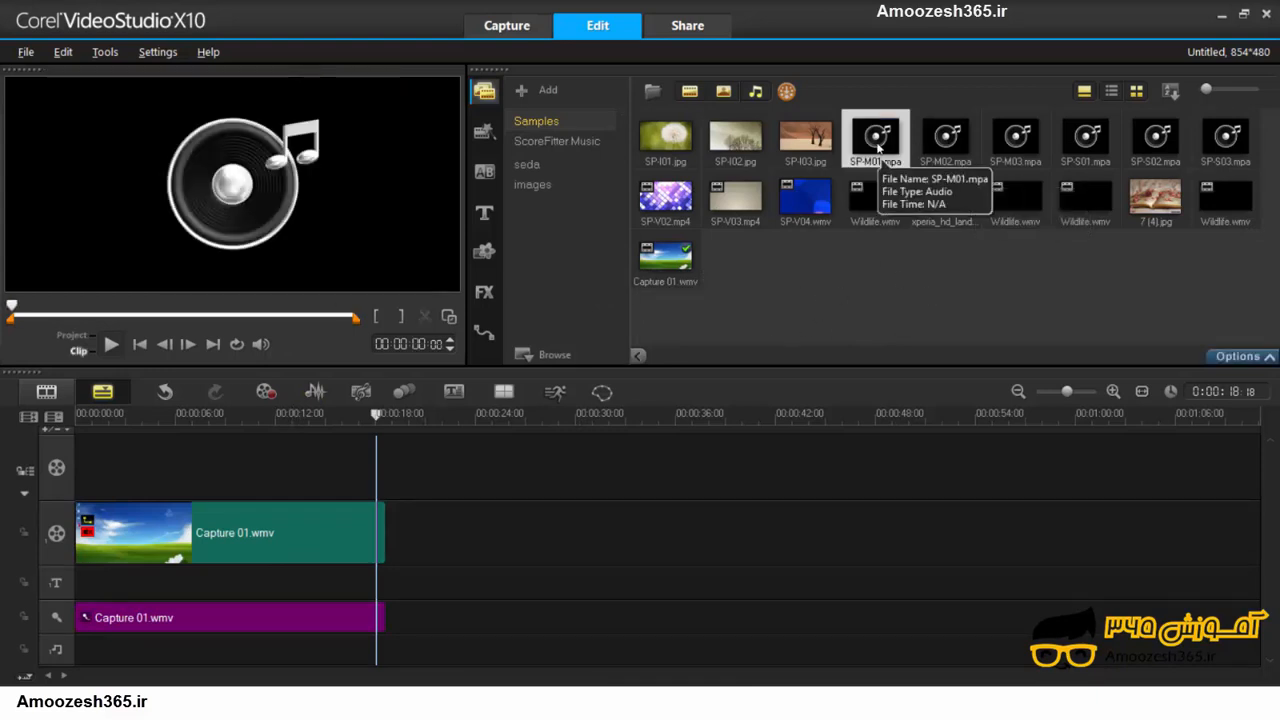
click(526, 164)
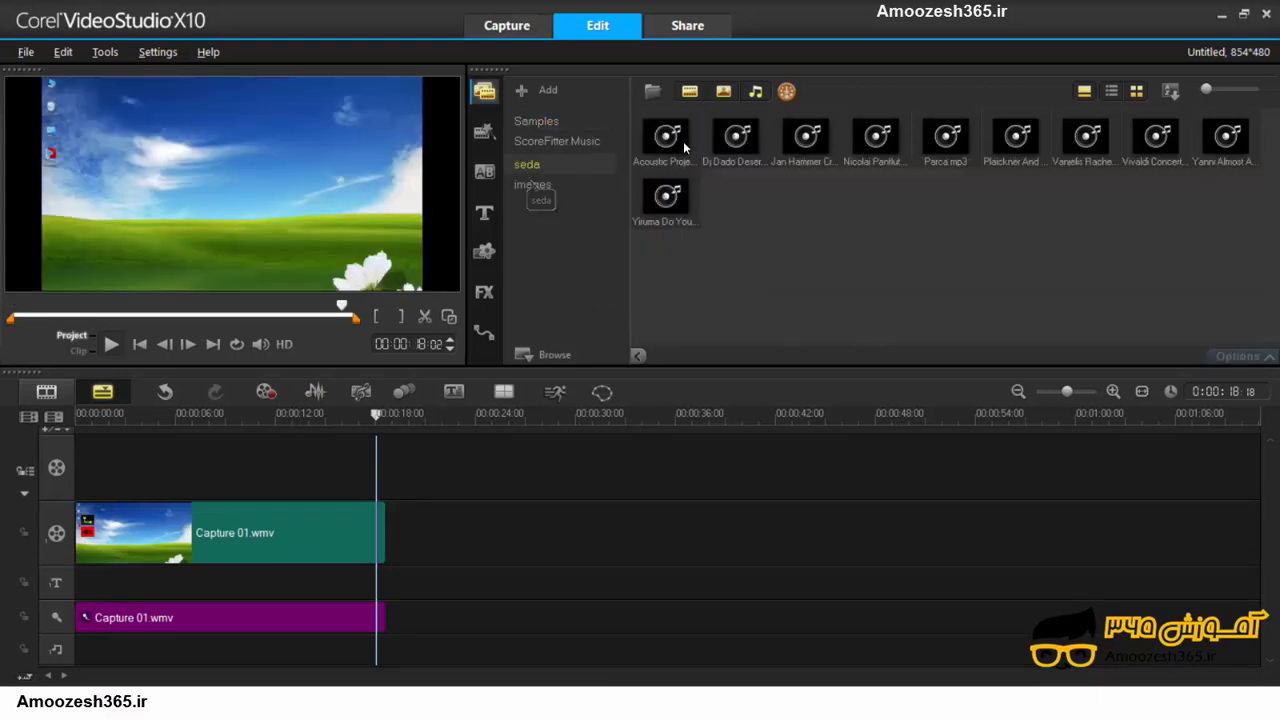
click(111, 344)
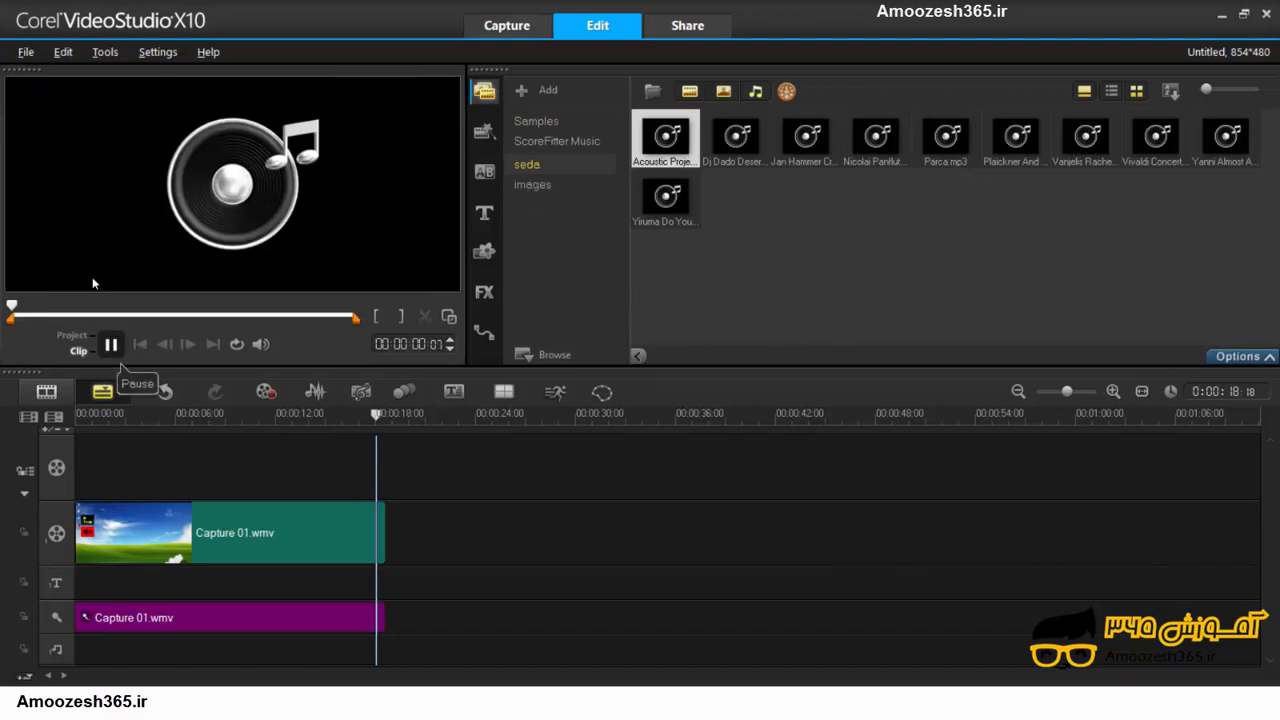
click(736, 140)
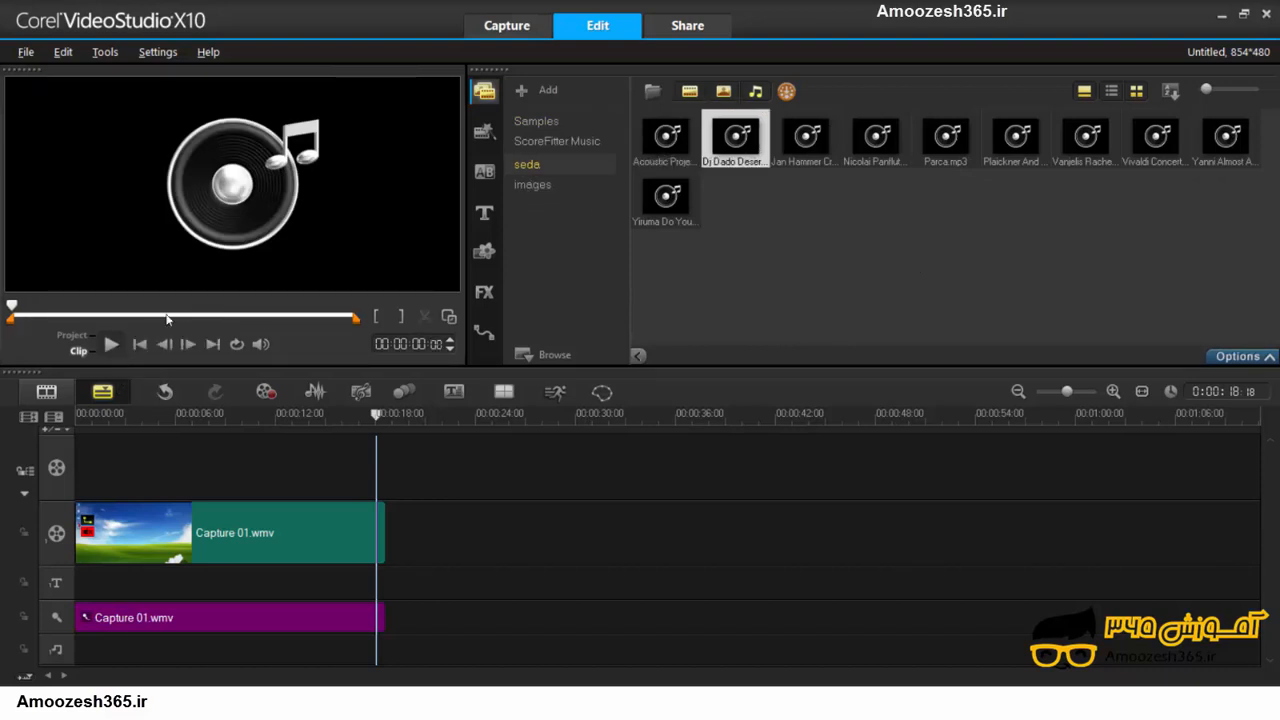
click(111, 344)
key(Right)
click(111, 344)
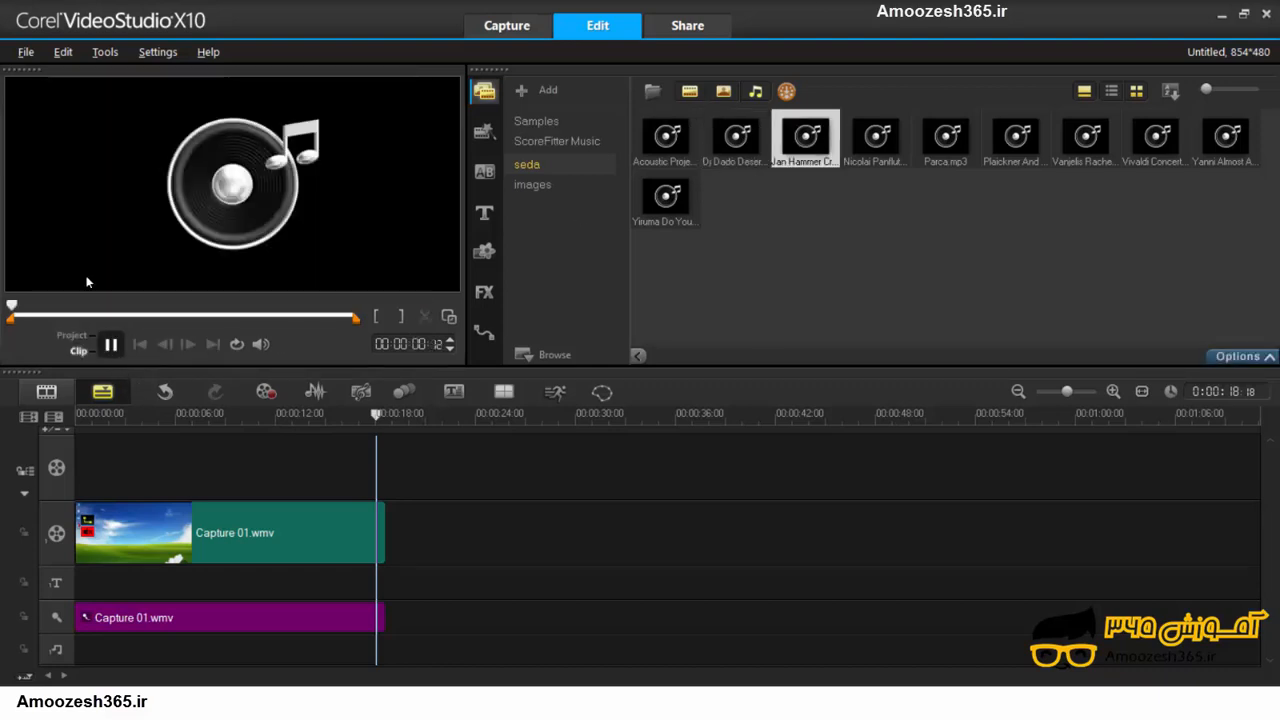
key(Right)
click(111, 344)
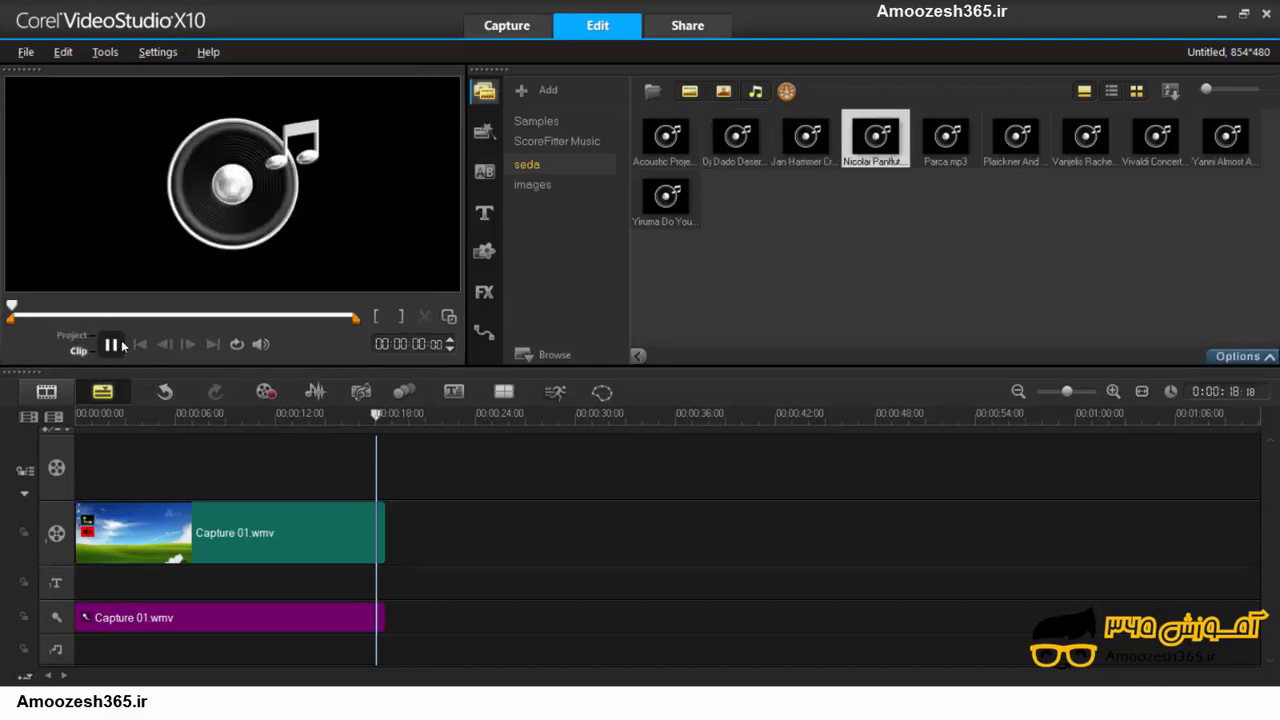
- Preview Parca.mp3 and the three music tracks that follow it in the seda folder
key(Right)
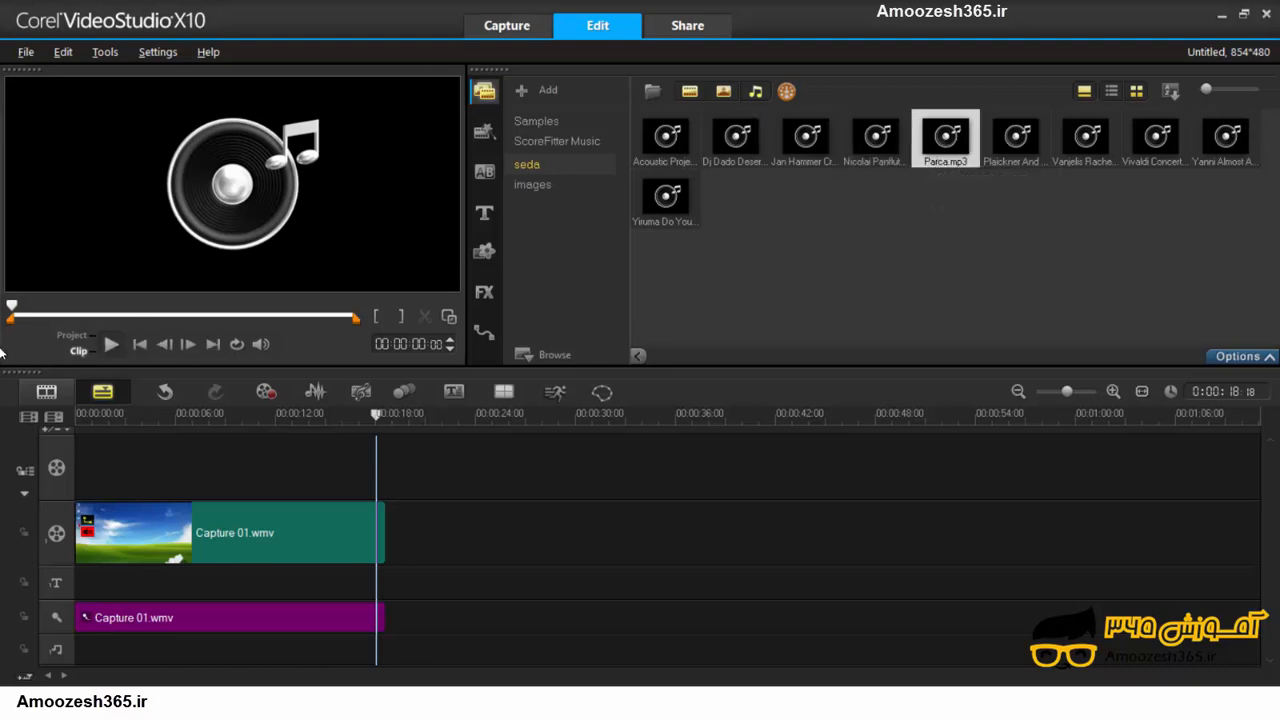
click(111, 344)
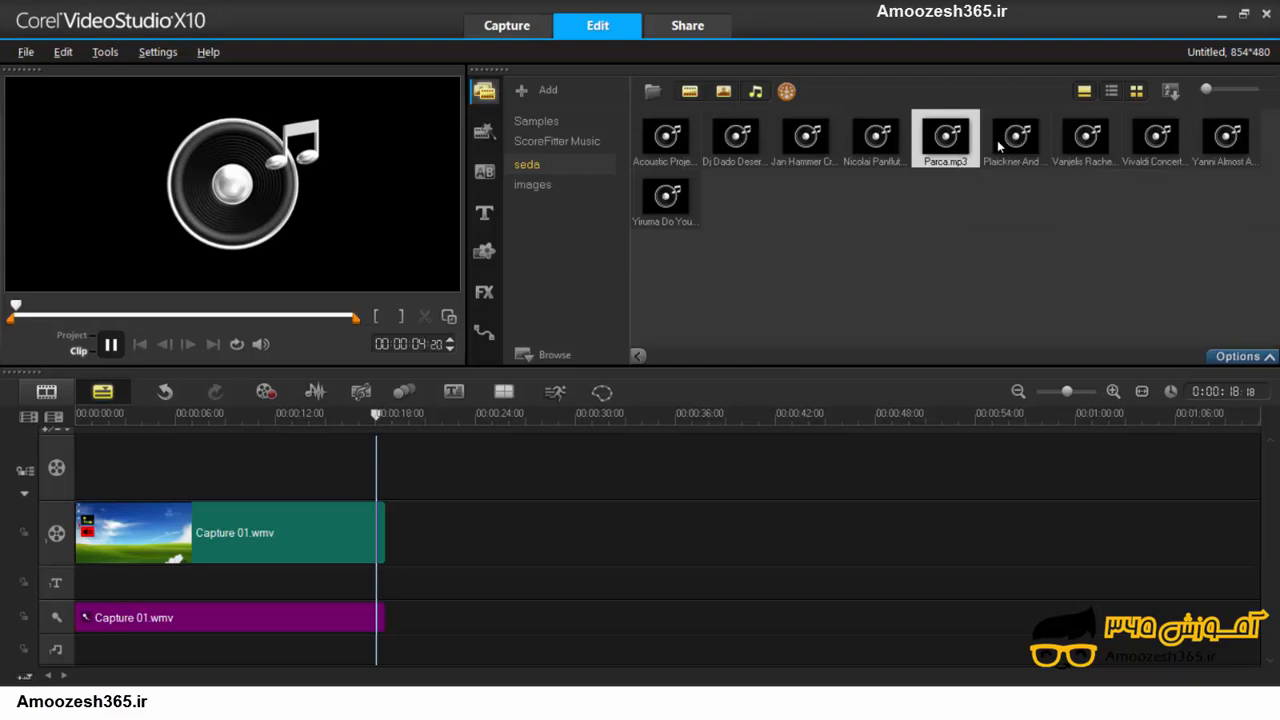
key(Right)
click(108, 345)
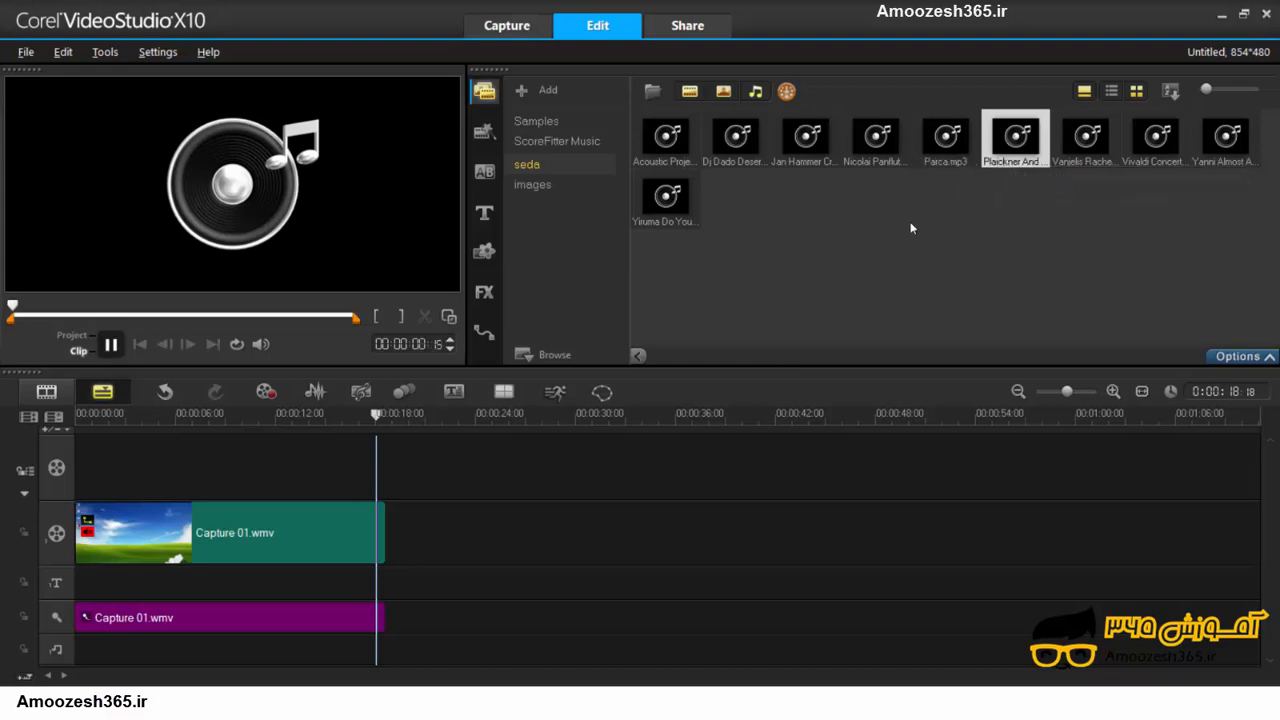
key(Right)
key(space)
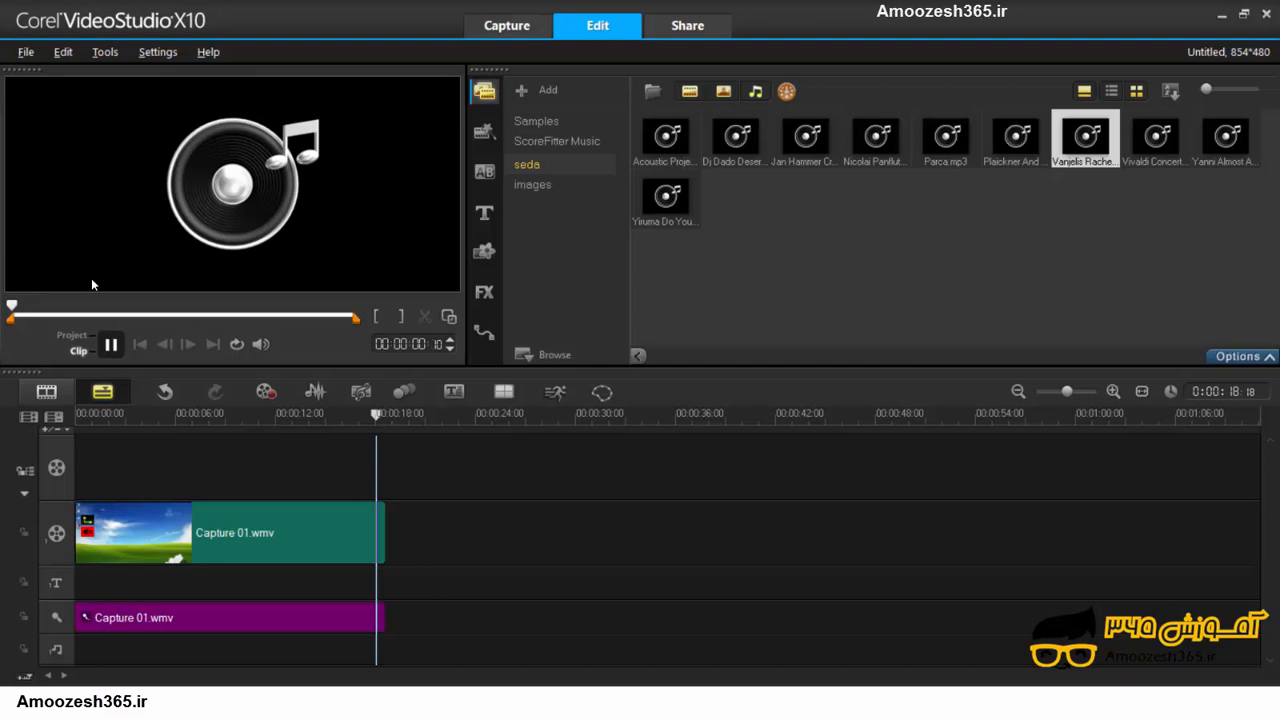
key(Right)
click(108, 348)
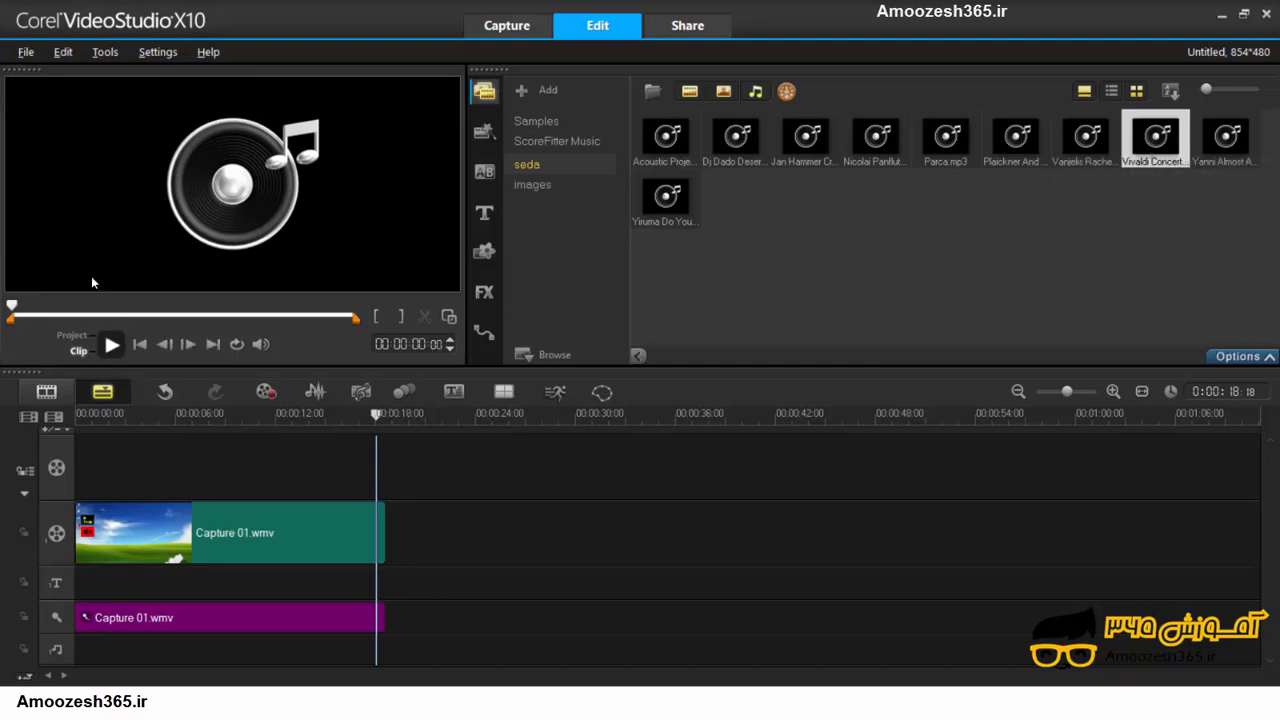
- Preview Yiruma Do You.mp3 and place it at the very start of the music track
click(1048, 212)
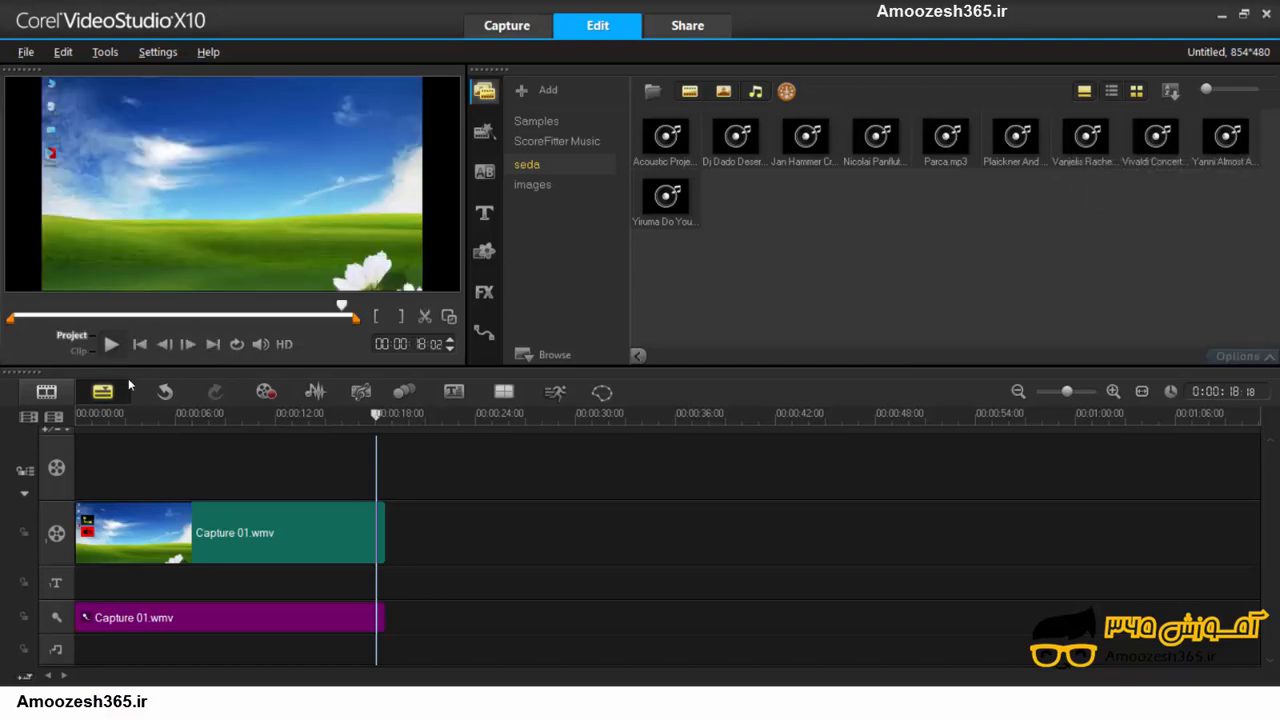
key(space)
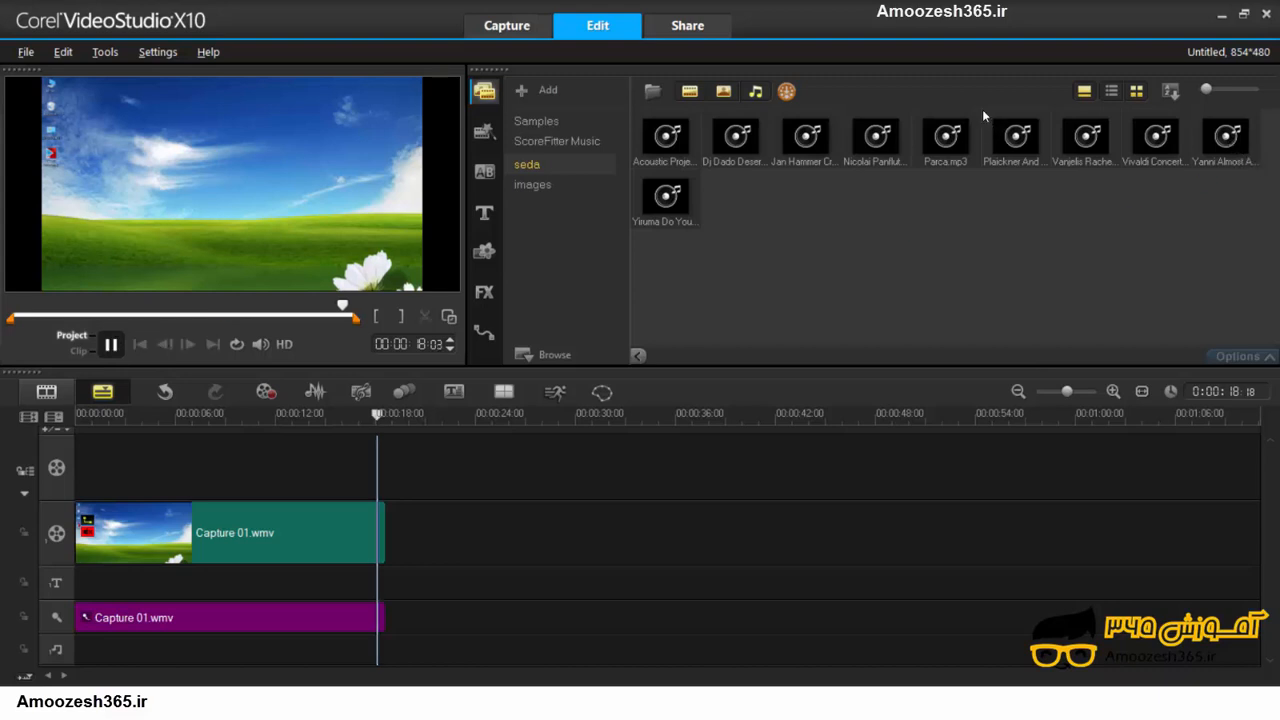
click(650, 215)
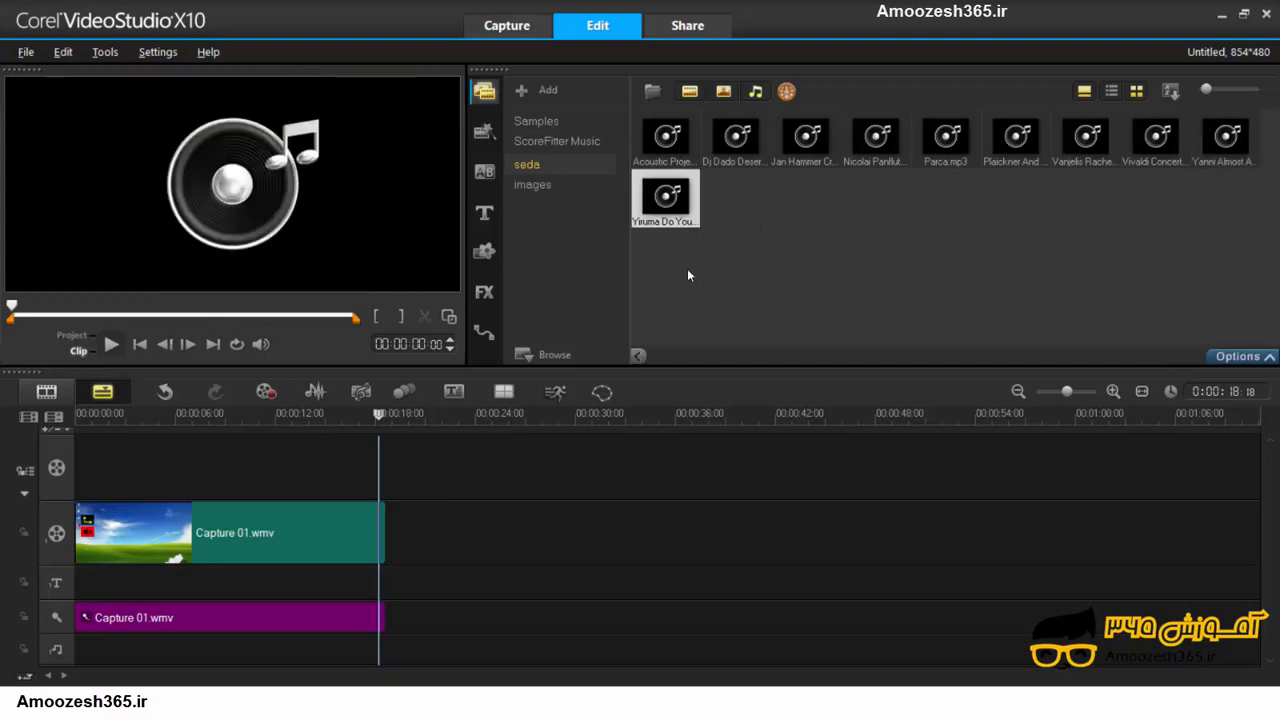
click(111, 344)
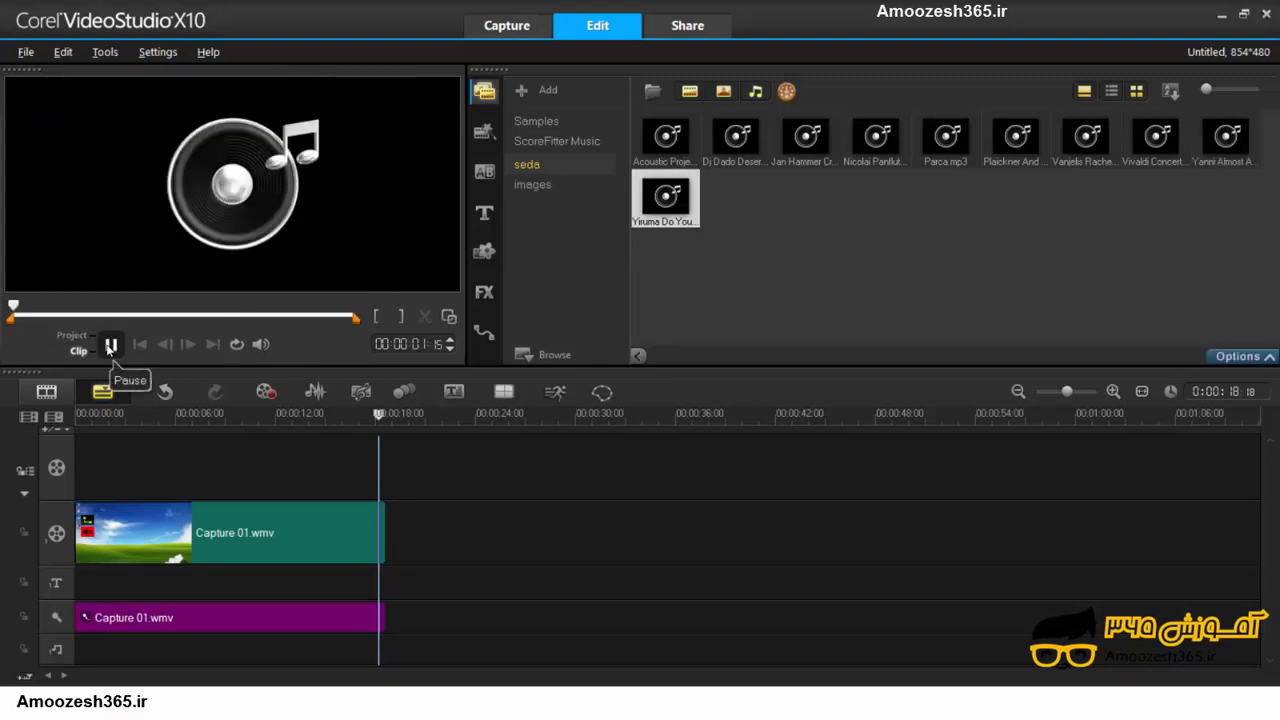
click(111, 344)
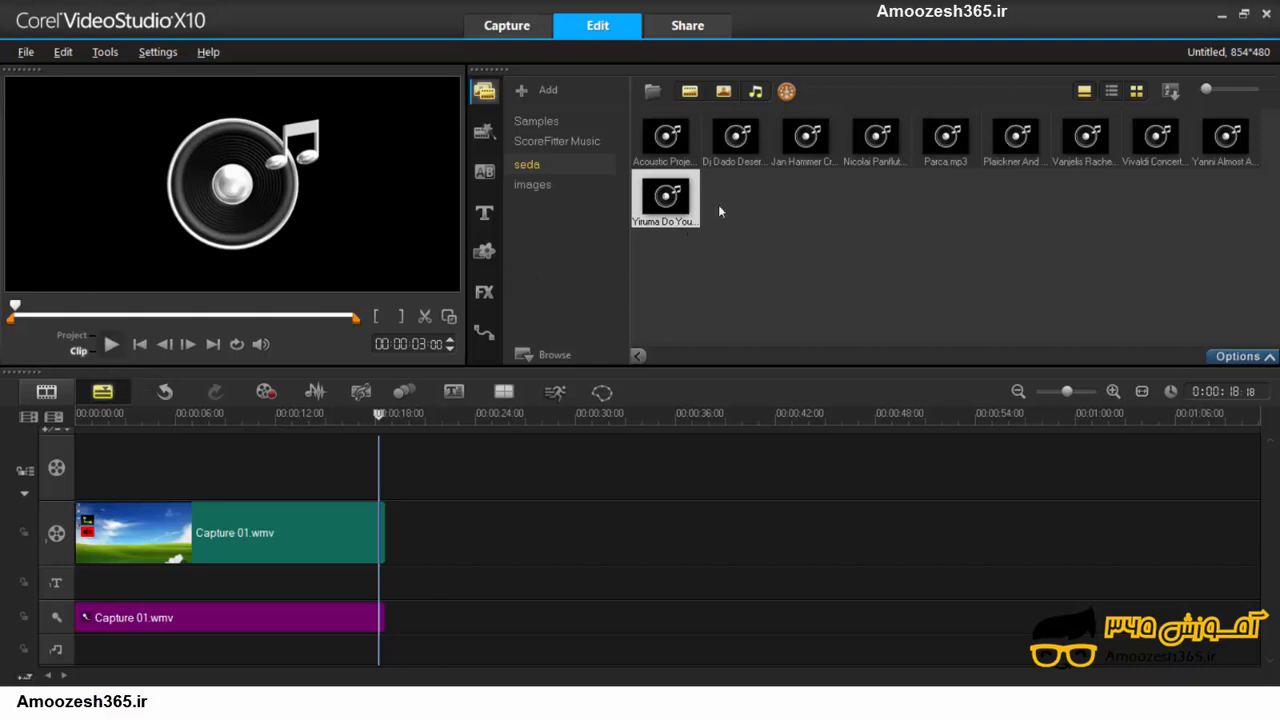
drag(669, 200, 278, 665)
drag(483, 655, 286, 655)
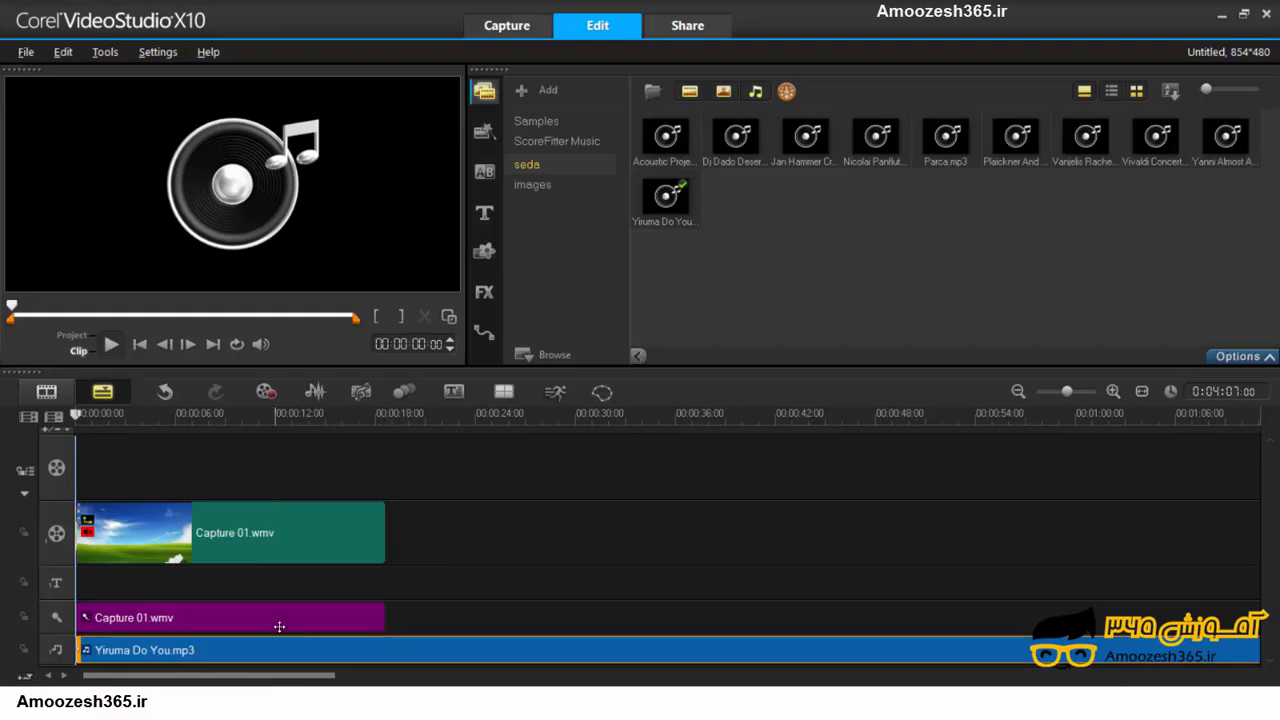
- Move the Capture 01.wmv audio and video clips along the timeline so both start at about 00:00:09:16
drag(279, 626, 439, 620)
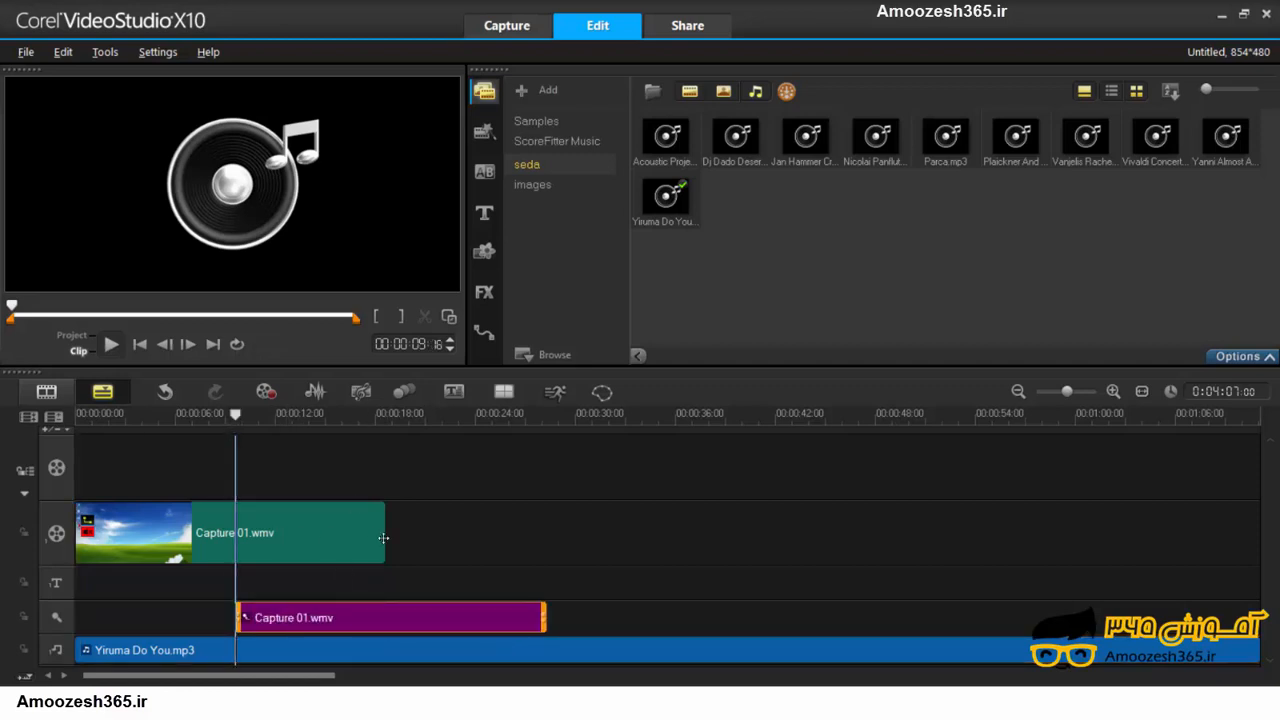
drag(383, 538, 543, 538)
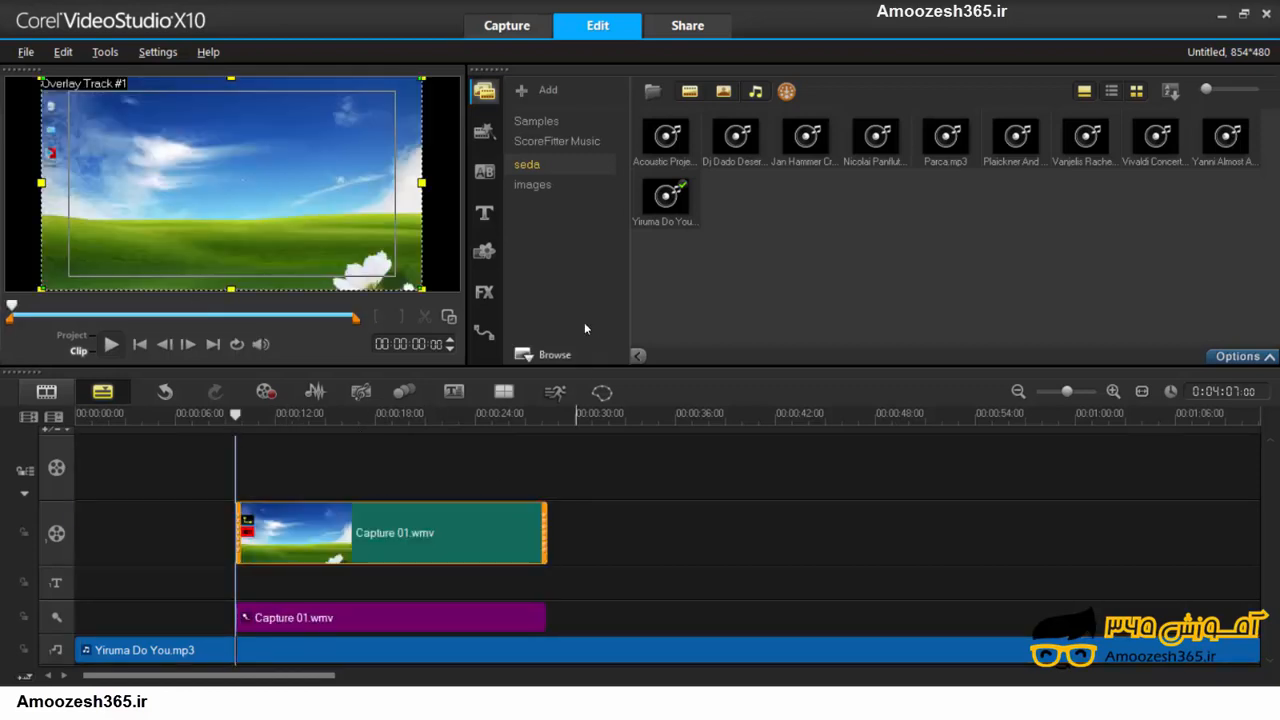
- Add SP-V02.mp4 from the Samples library folder to the start of the overlay track
click(484, 131)
click(486, 92)
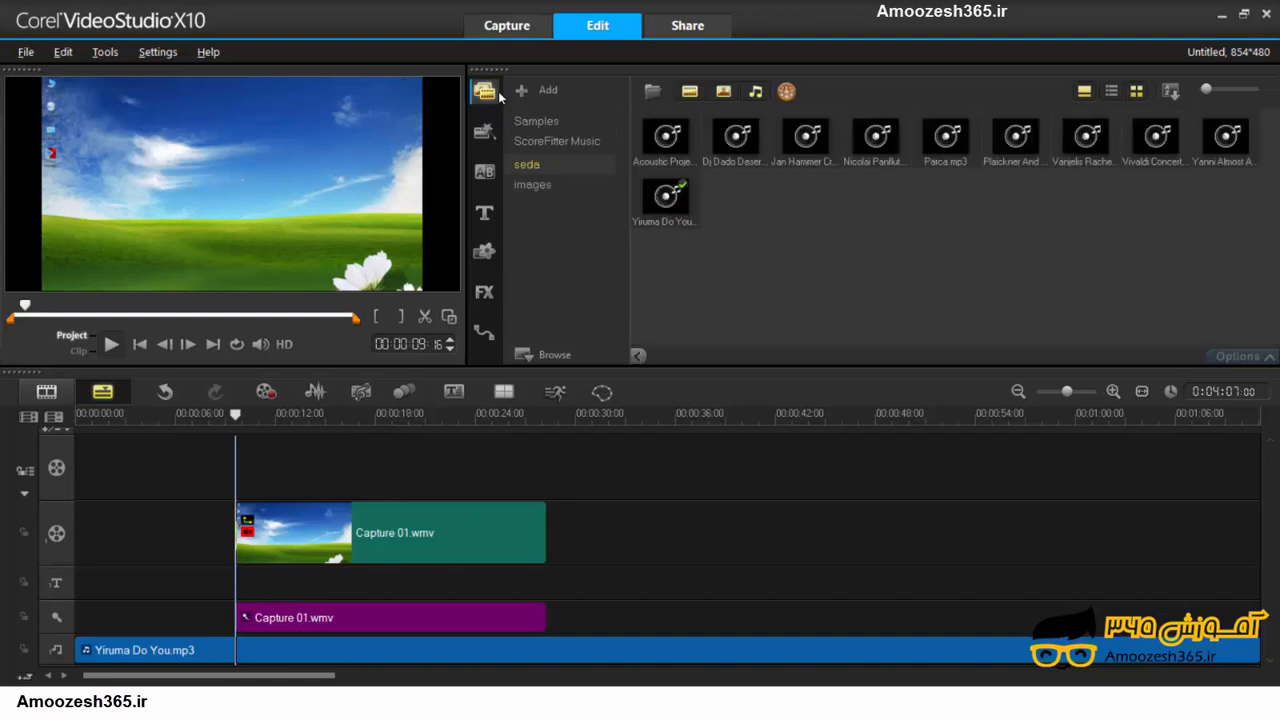
click(553, 119)
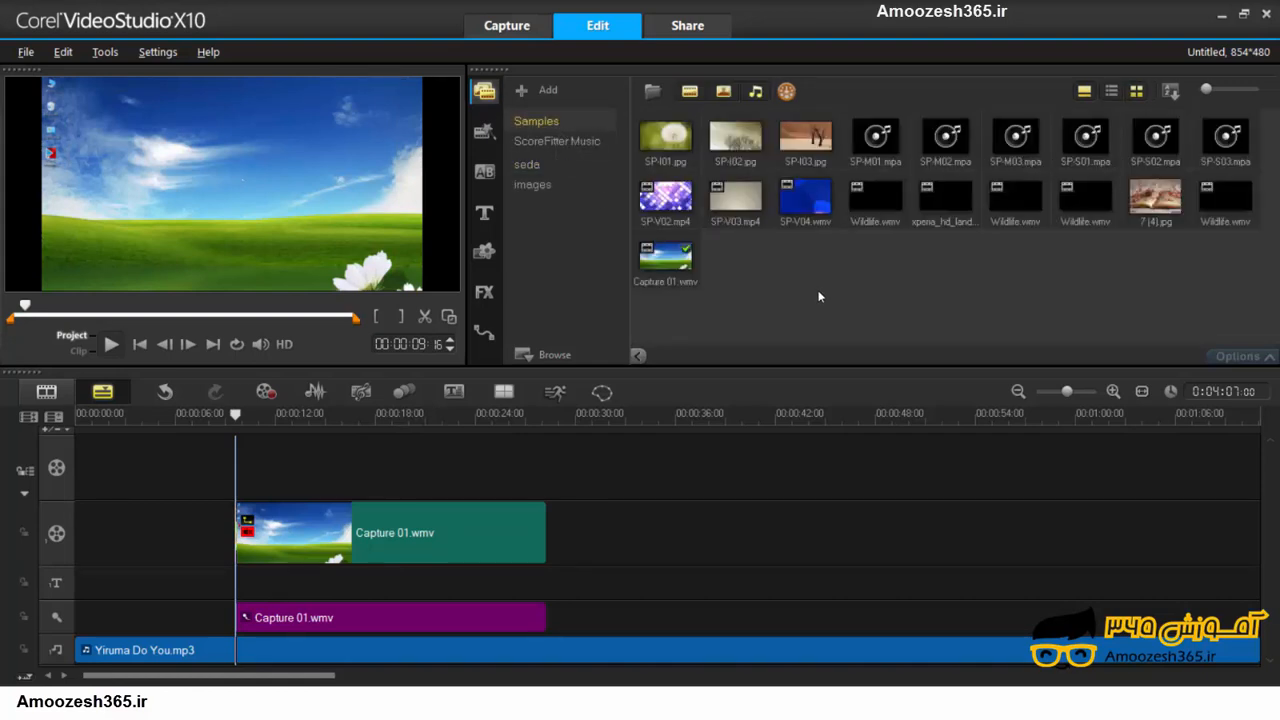
drag(666, 205, 158, 535)
- Move the Capture 01.wmv video and audio clips back so both start where the SP-V02.mp4 clip ends
click(293, 538)
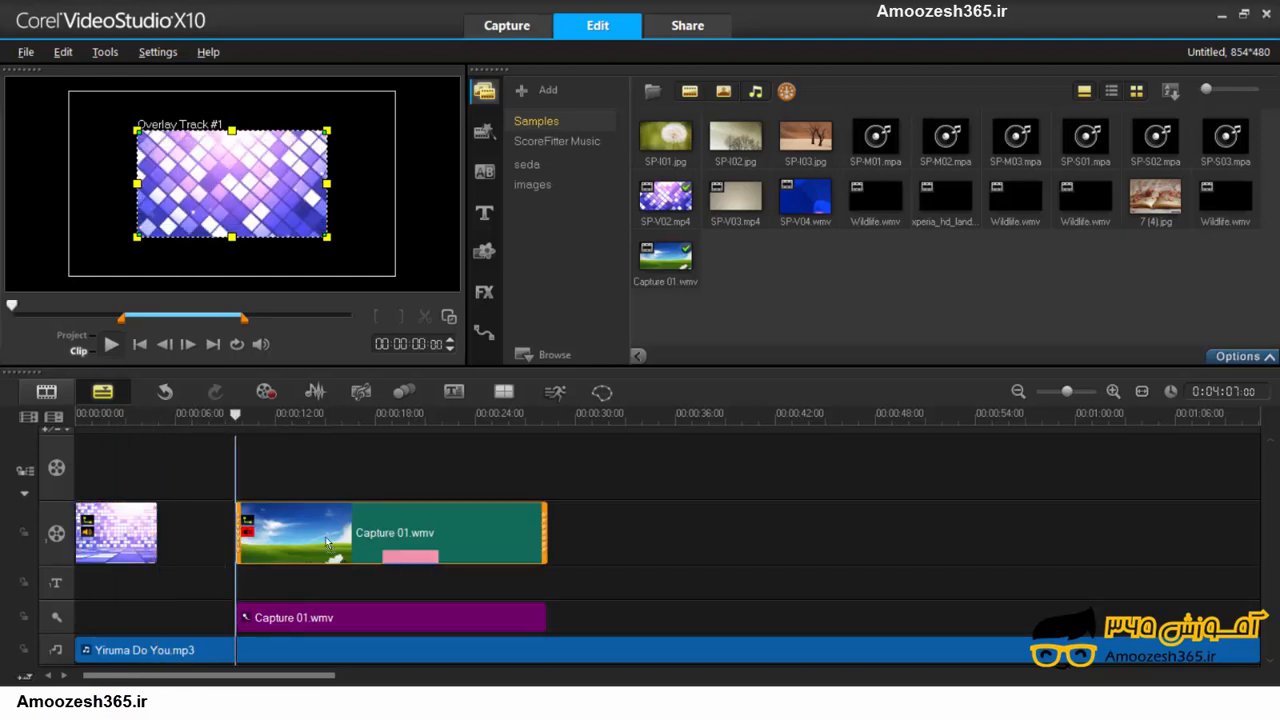
drag(322, 541, 240, 542)
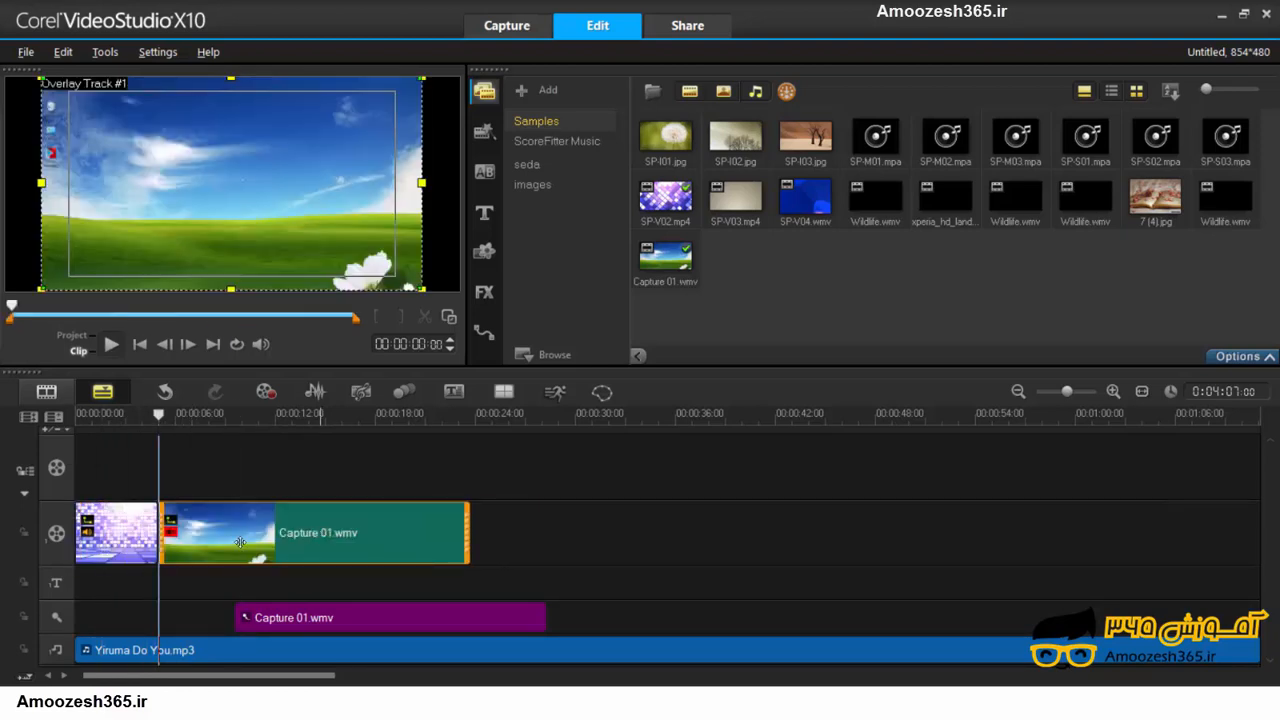
drag(357, 617, 276, 630)
- Add the Checker overlay transition between the SP-V02.mp4 and Capture 01.wmv clips on the overlay track
click(268, 650)
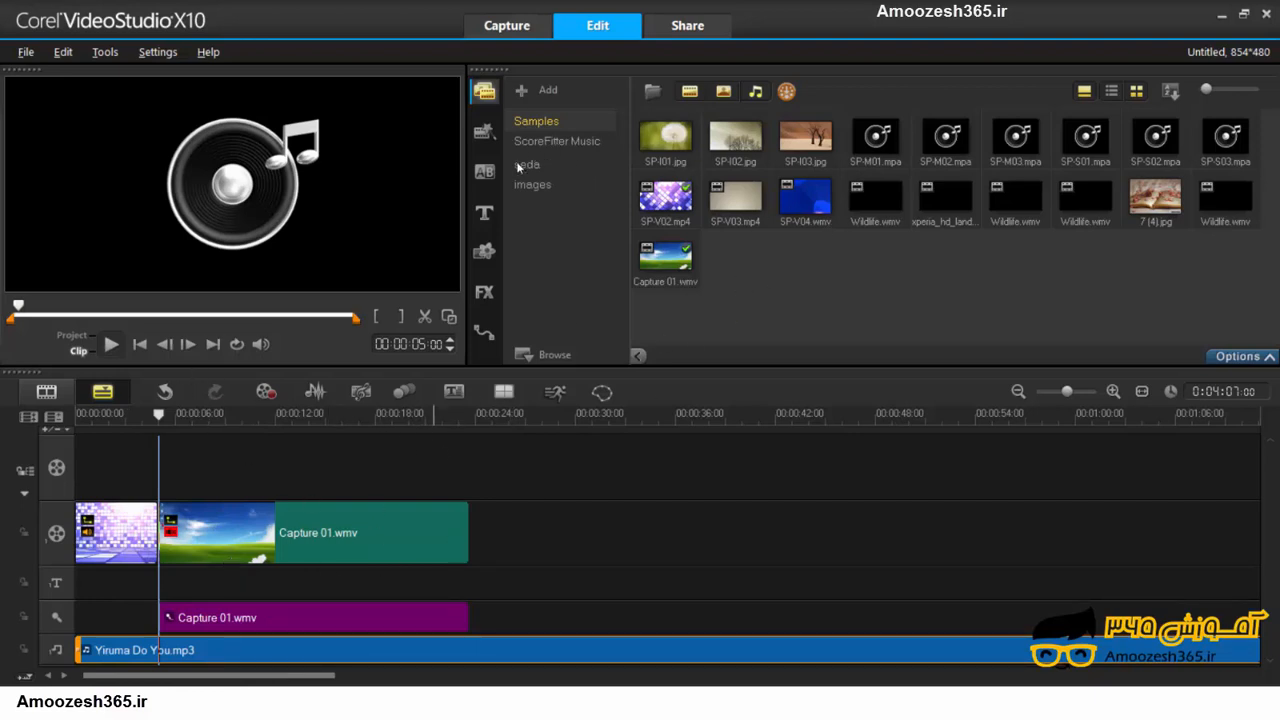
click(108, 426)
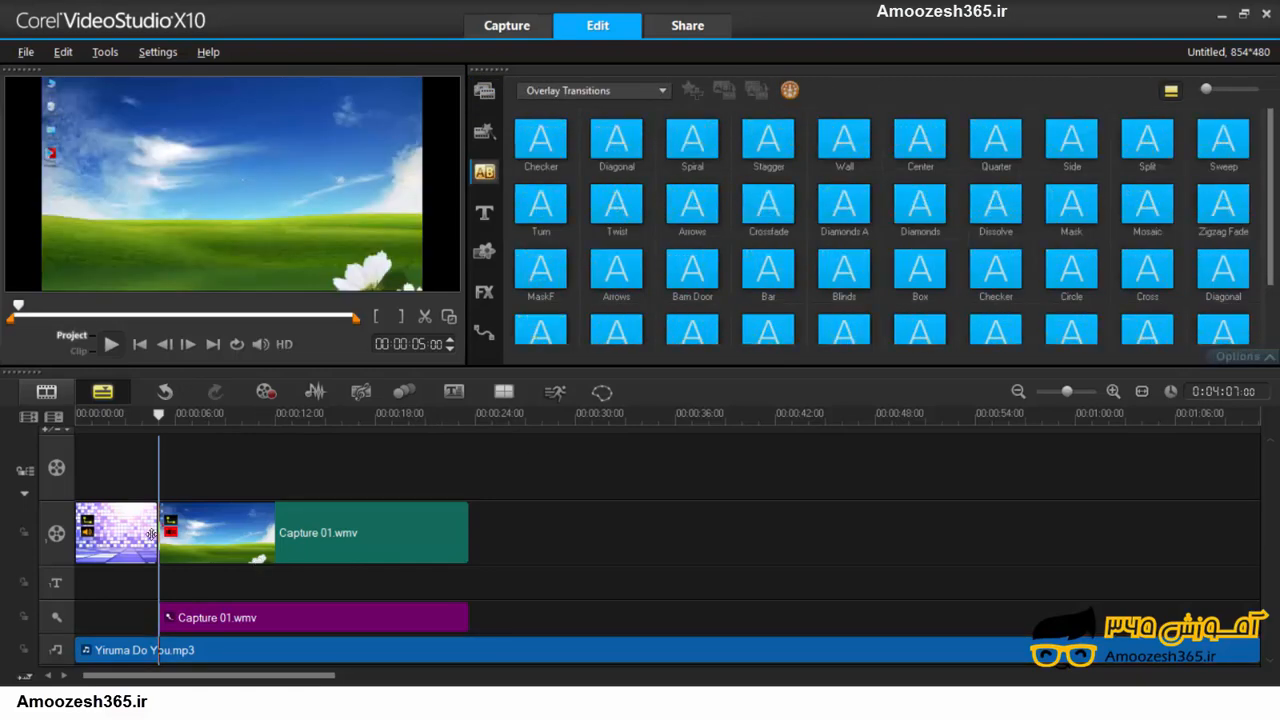
click(115, 532)
click(370, 532)
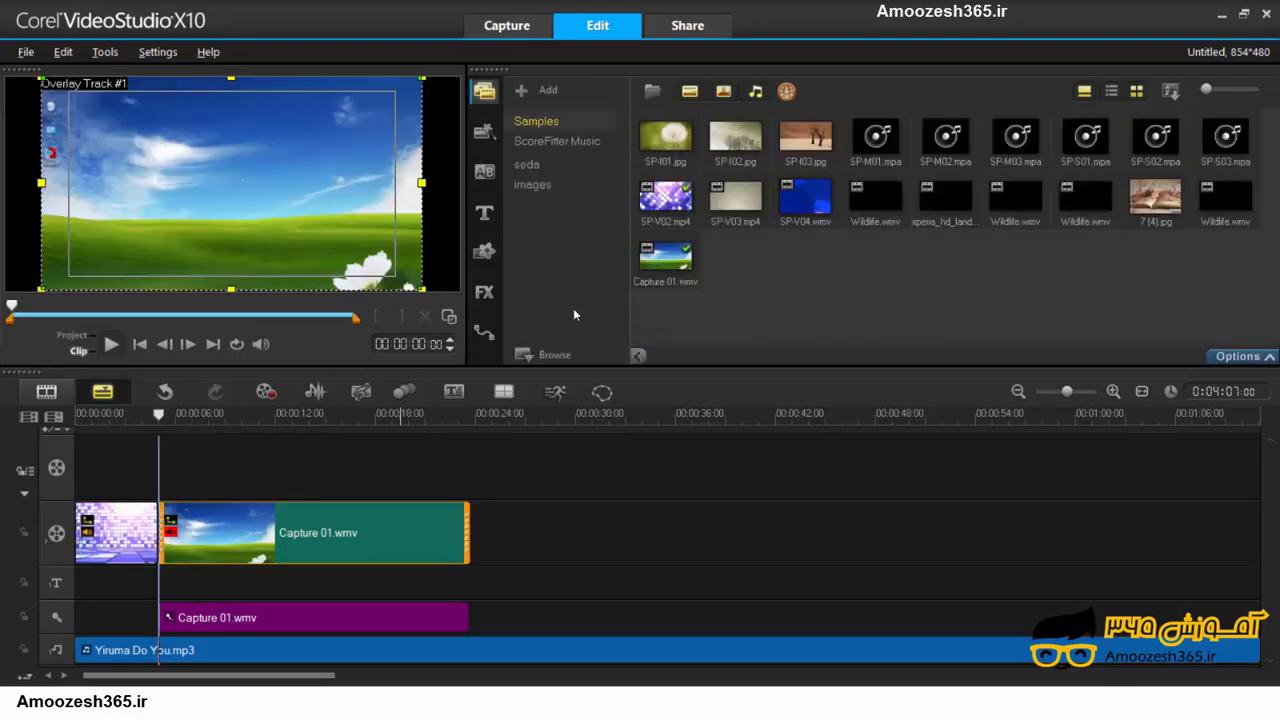
click(484, 251)
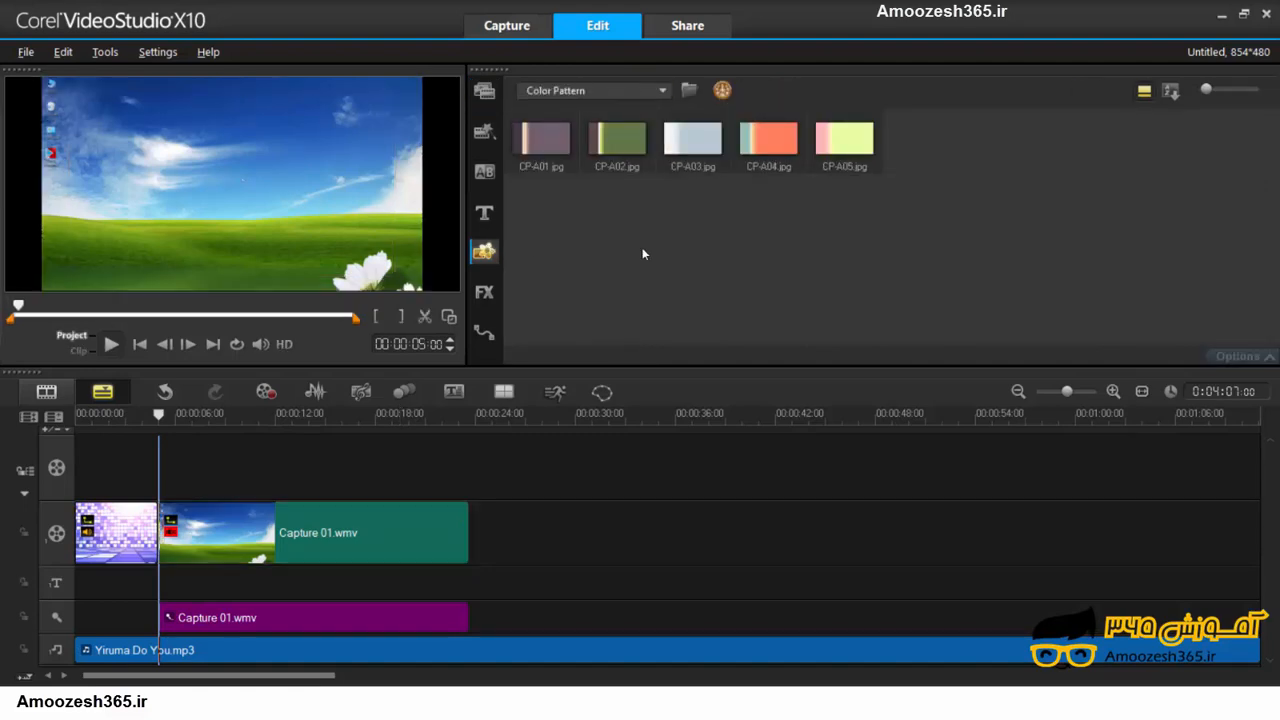
click(484, 171)
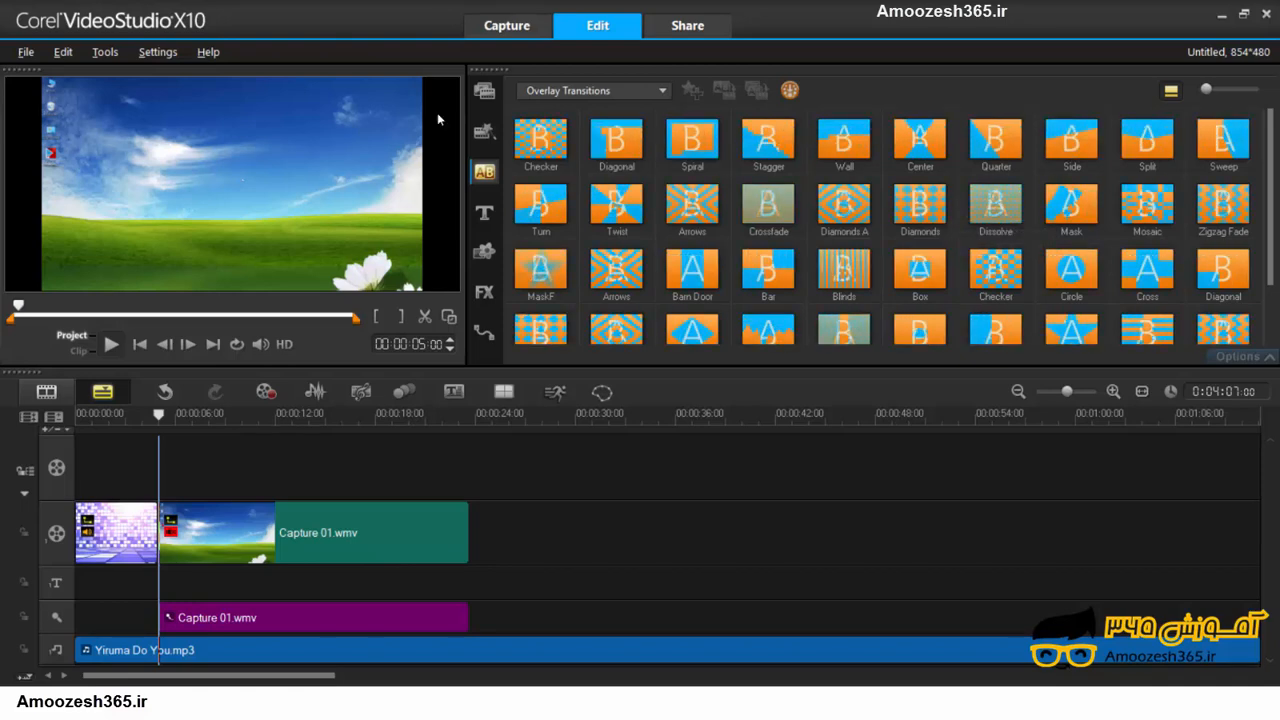
drag(540, 140, 156, 530)
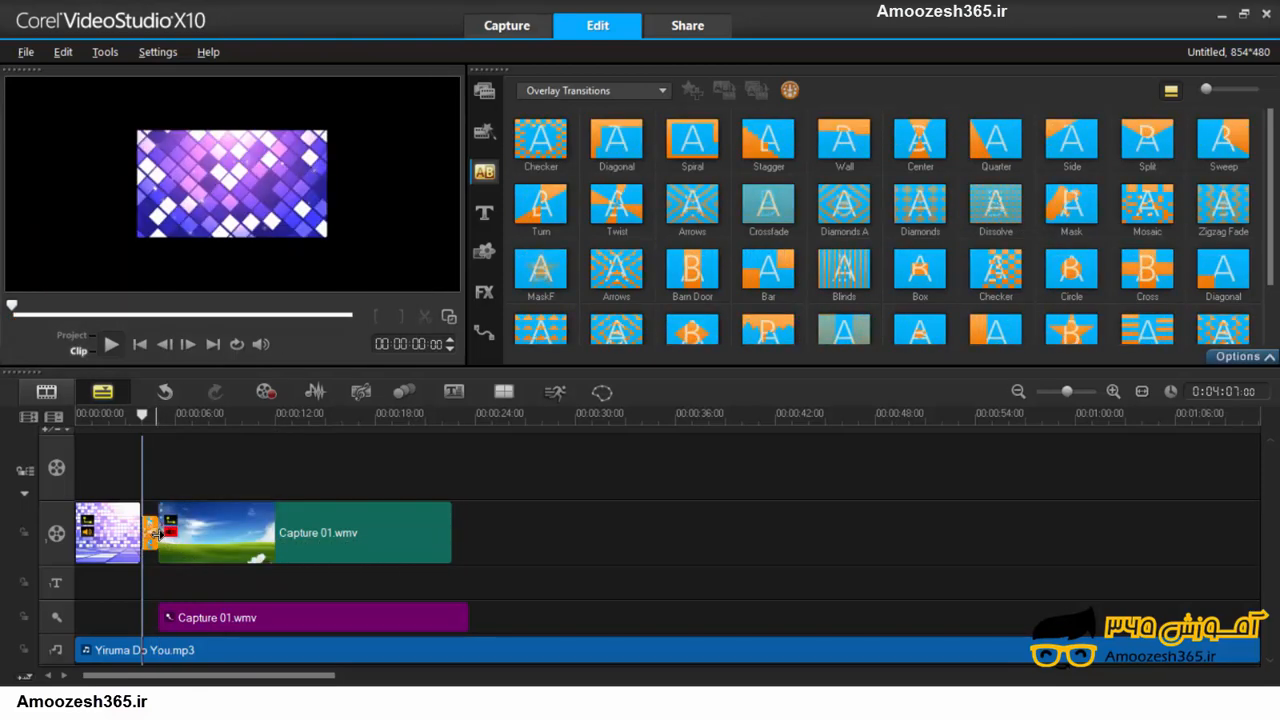
- Fit the SP-V02.mp4 overlay clip to the full screen in the preview
mouse_move(160, 536)
mouse_down()
mouse_move(182, 538)
mouse_move(158, 539)
mouse_up()
click(175, 608)
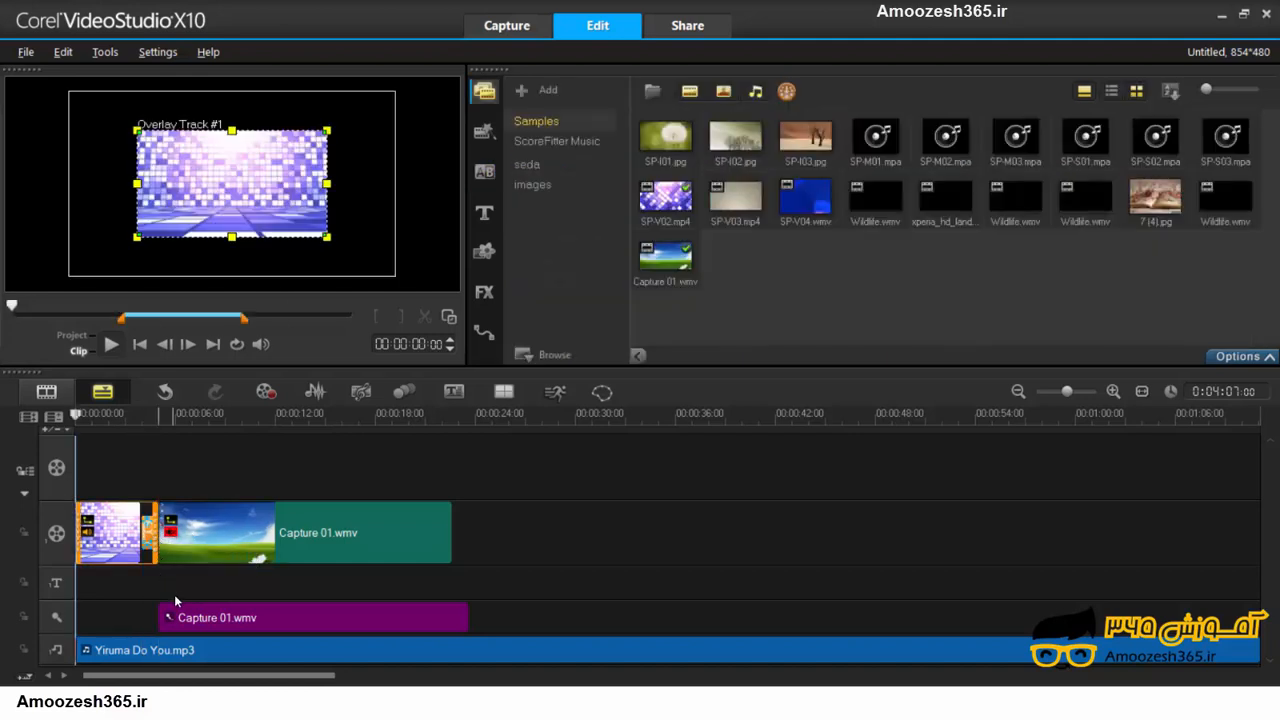
right_click(234, 193)
click(317, 320)
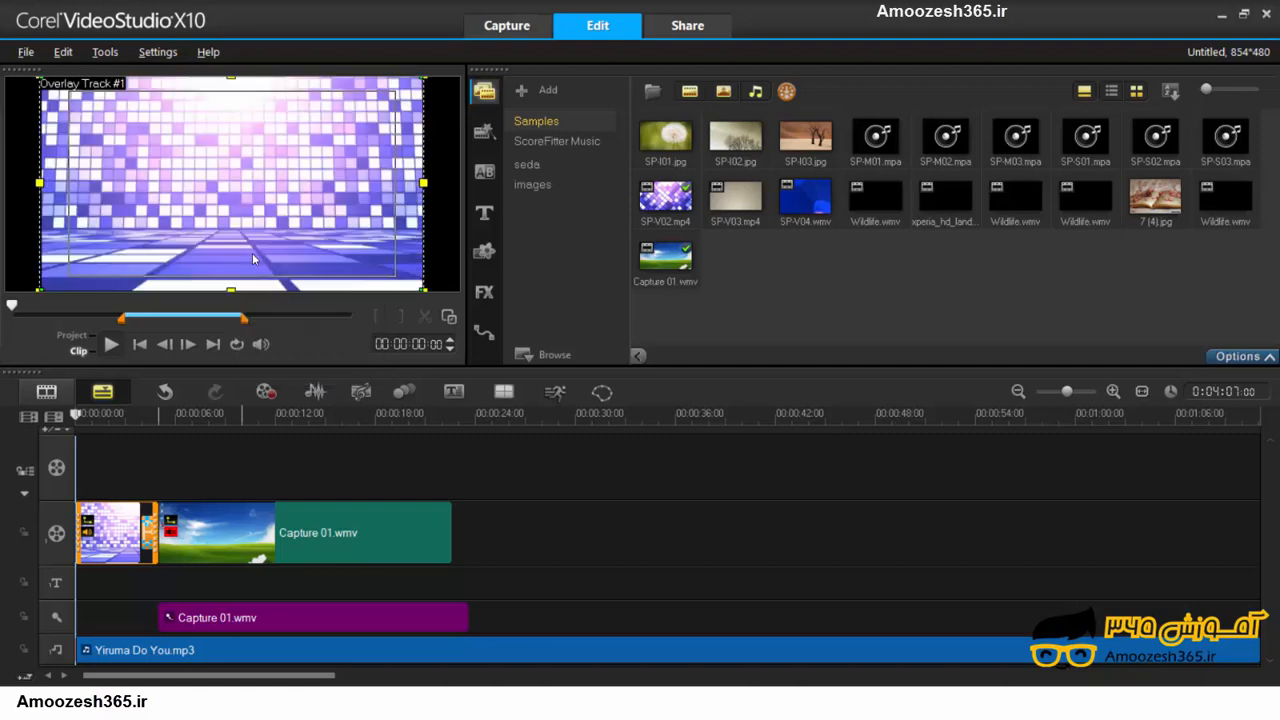
- Move the Capture 01.wmv audio clip earlier so it lines up with the start of its video at the transition
click(302, 609)
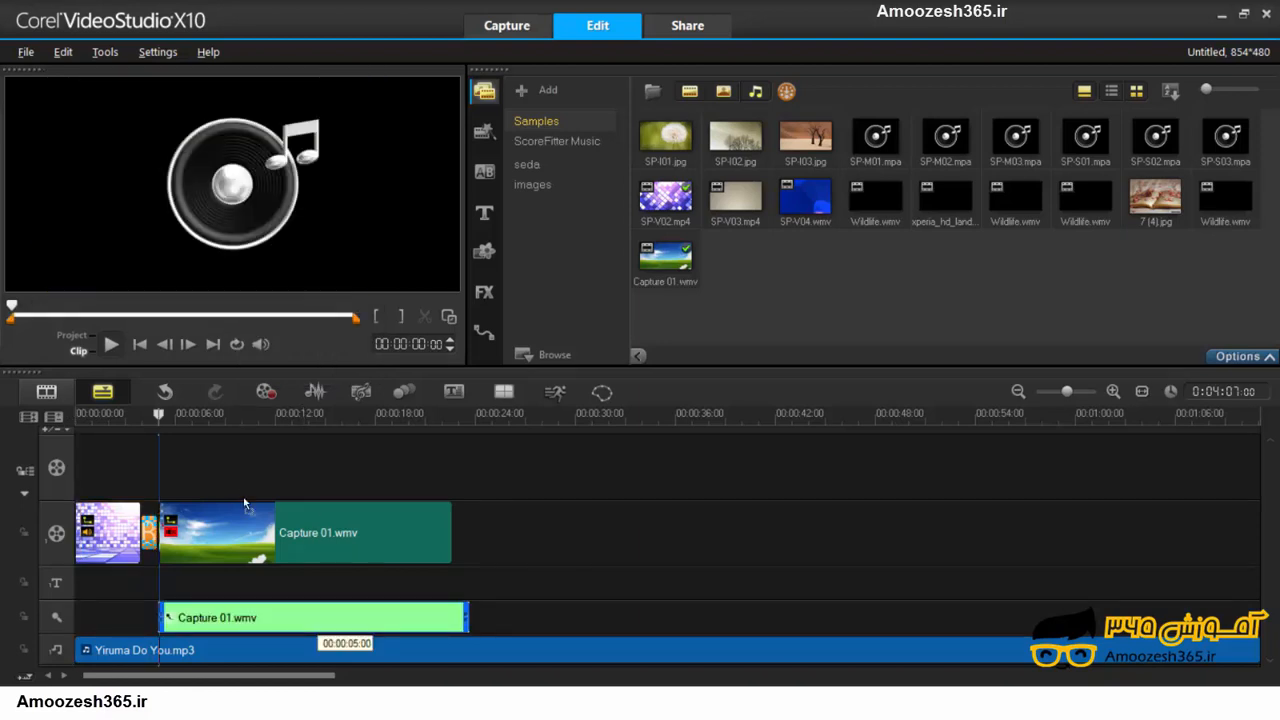
click(304, 619)
click(304, 617)
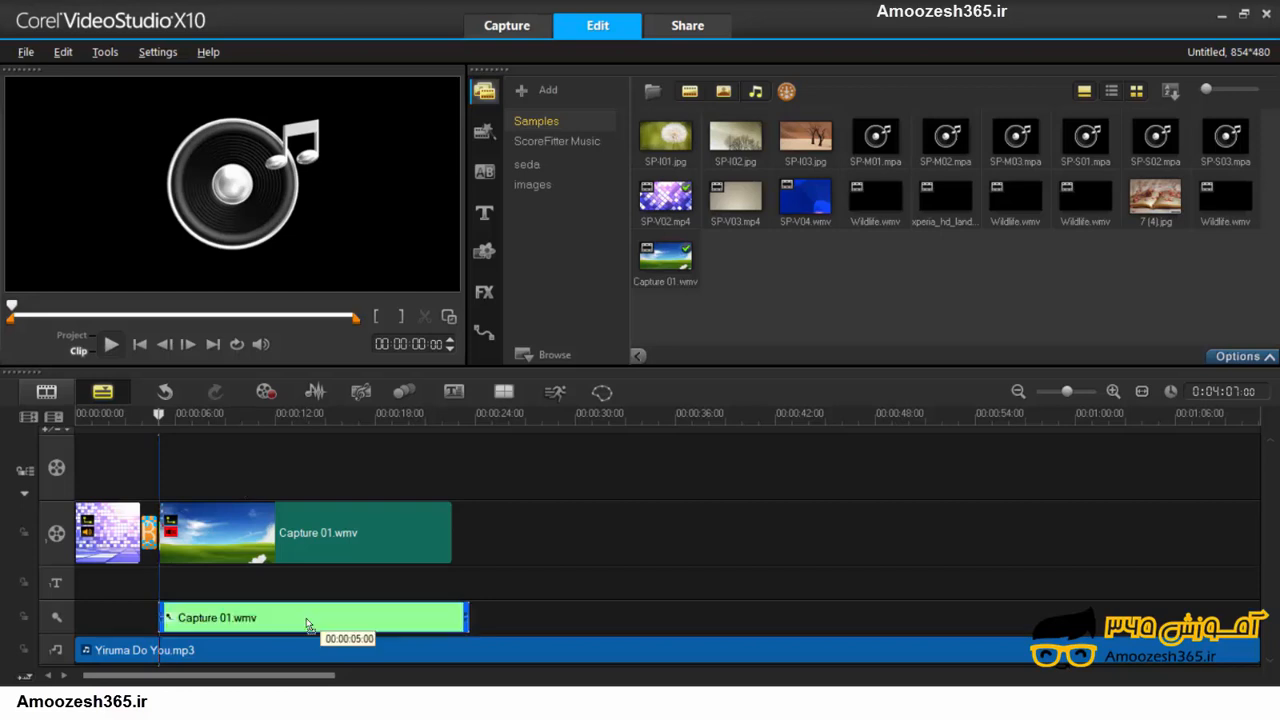
drag(303, 617, 288, 617)
click(444, 508)
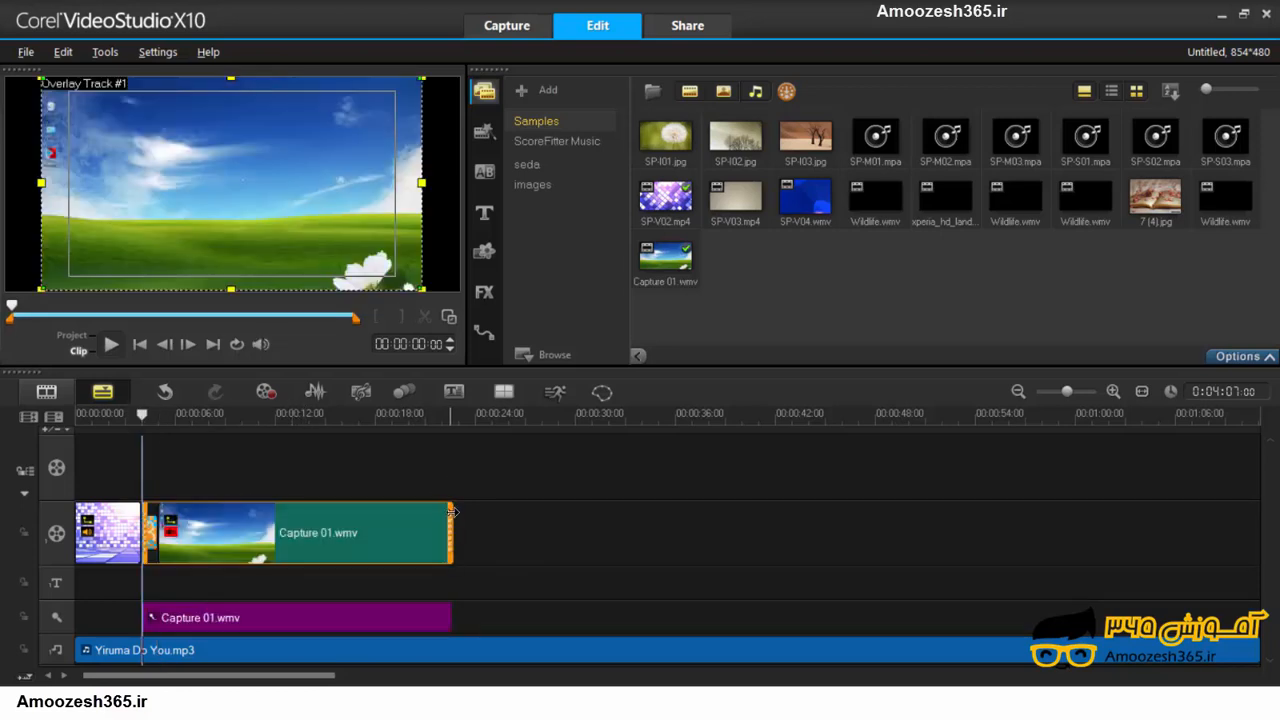
- Split Yiruma Do You.mp3 at 00:00:22:16, where the Capture 01.wmv clip ends, and delete the remaining music
click(456, 510)
drag(457, 414, 452, 438)
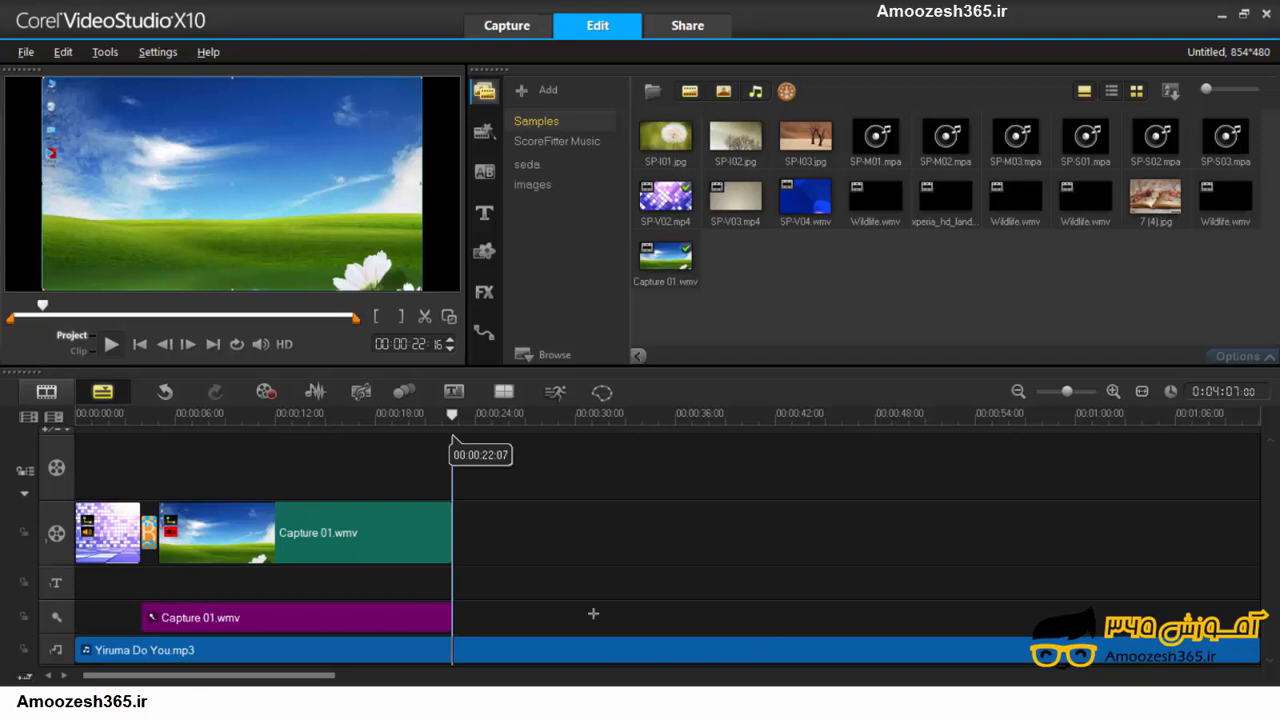
click(532, 651)
click(424, 316)
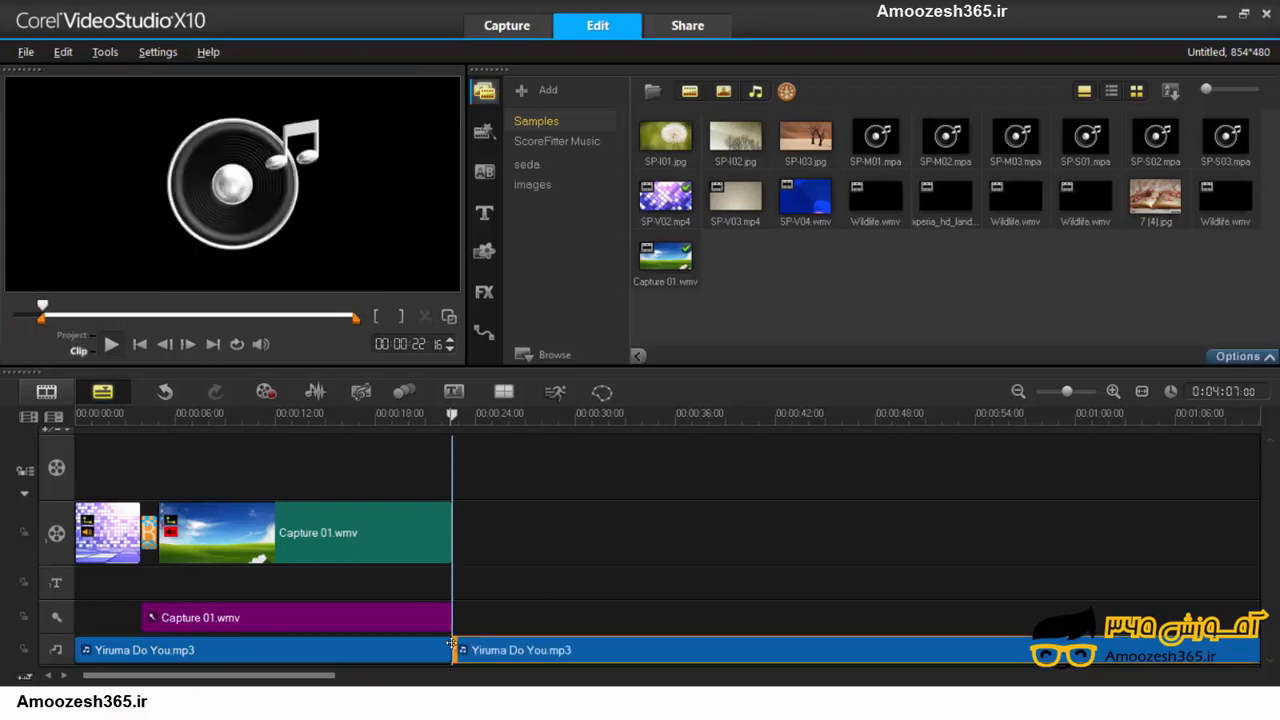
key(Delete)
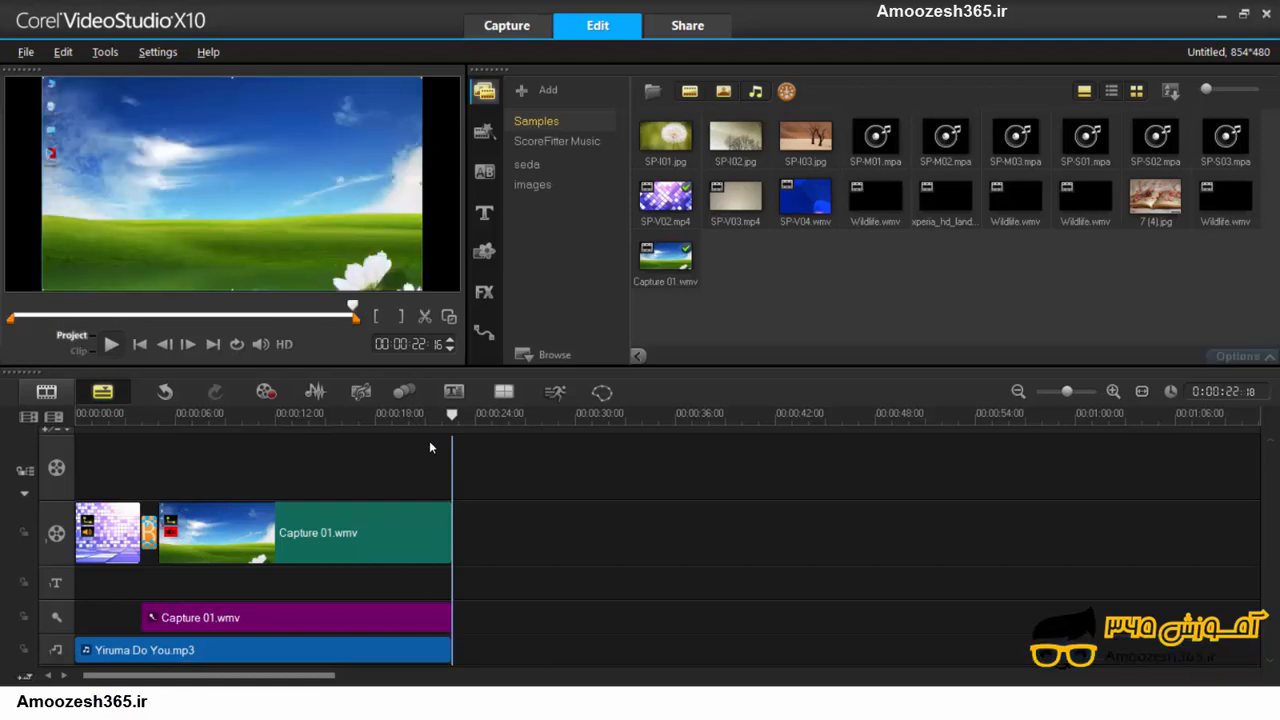
- Return to the start of the project and mute the SP-V02.mp4 intro clip
key(Home)
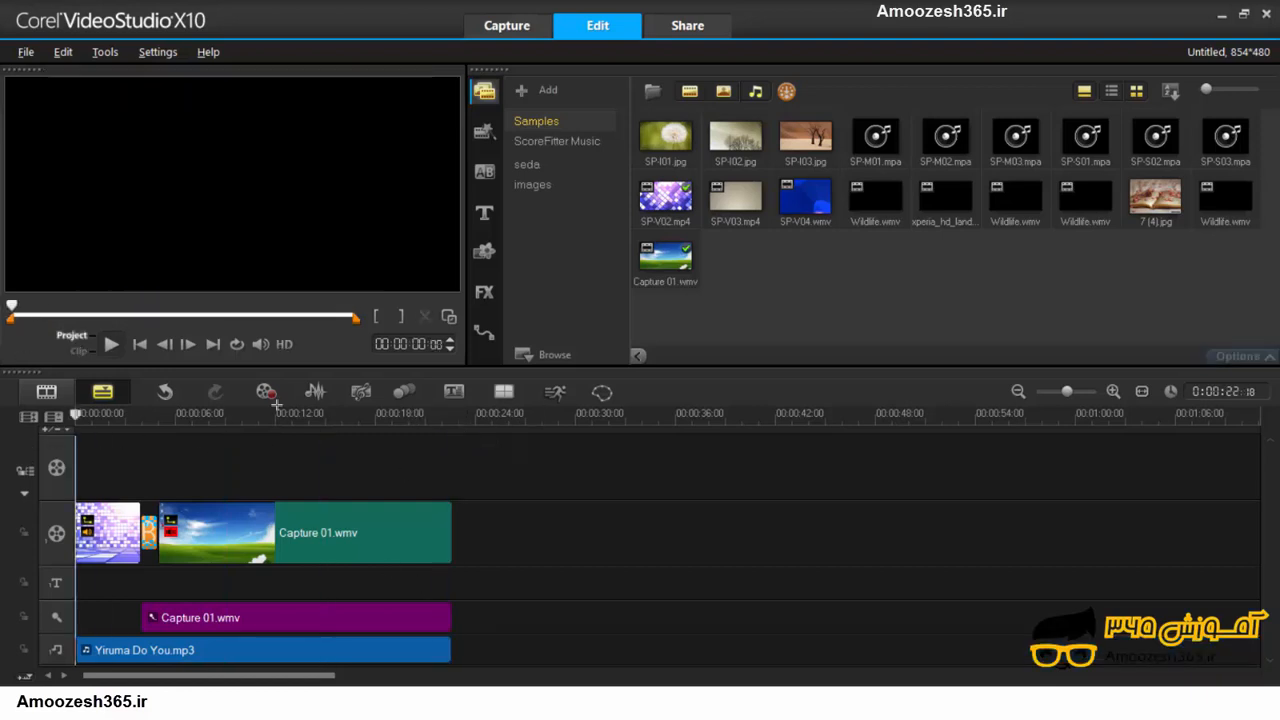
click(96, 540)
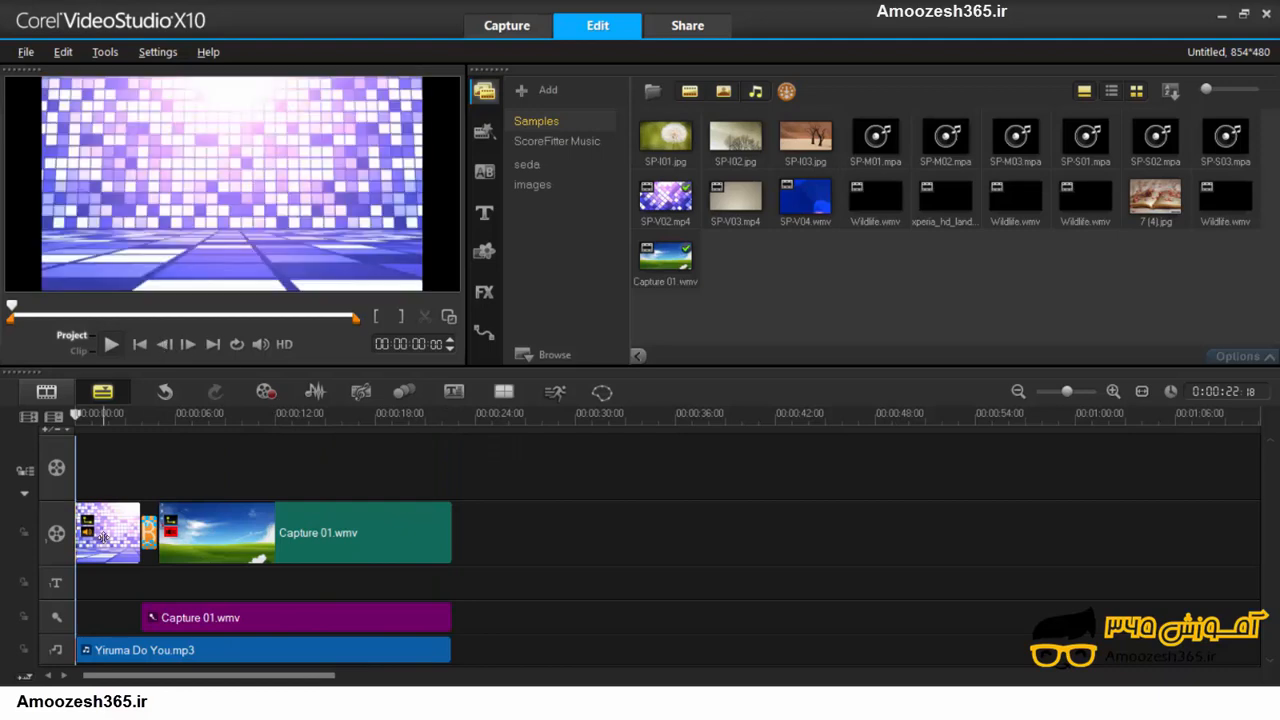
right_click(104, 532)
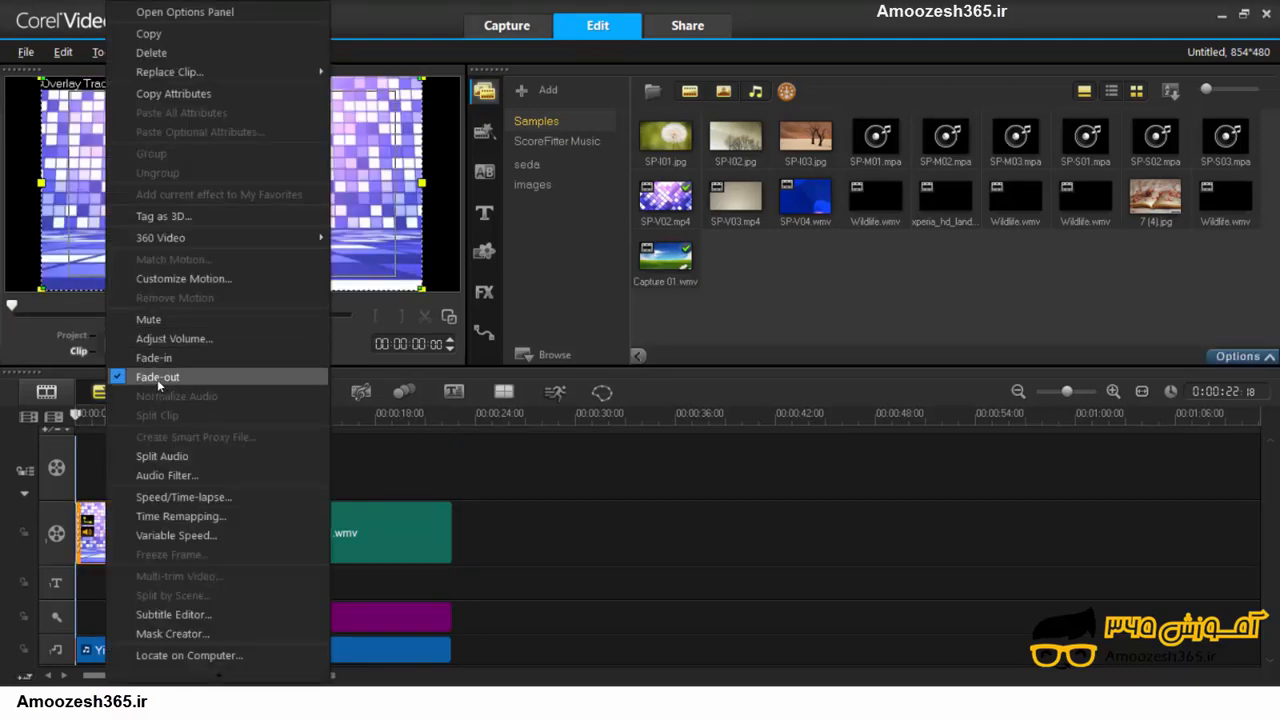
click(148, 320)
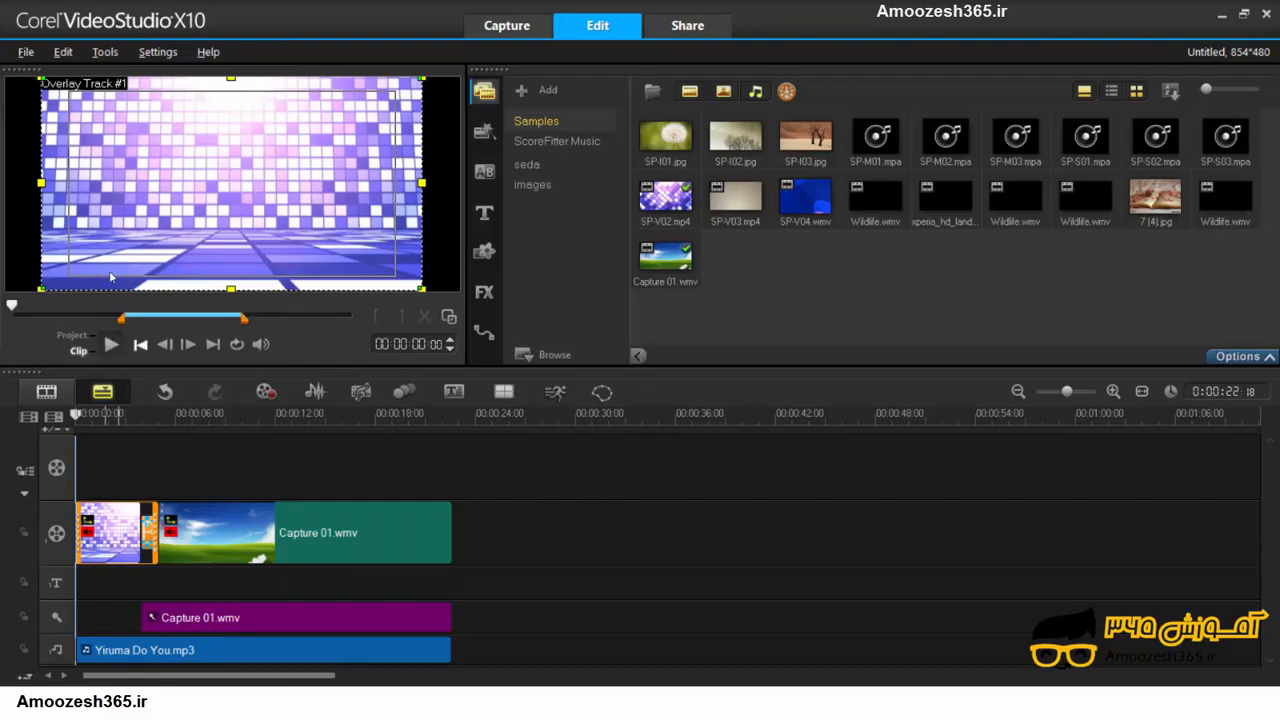
- Play the muted intro clip and the project from 00:00:00:15 past the transition to check the sound
click(111, 344)
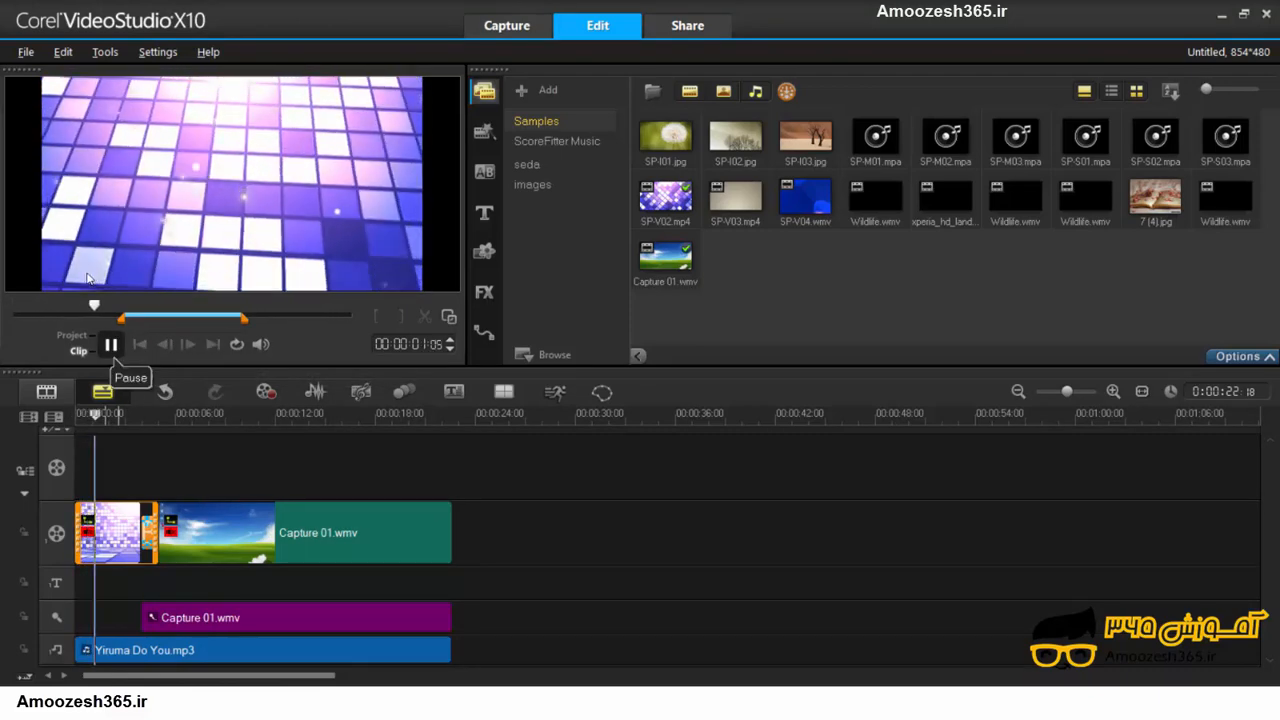
click(111, 344)
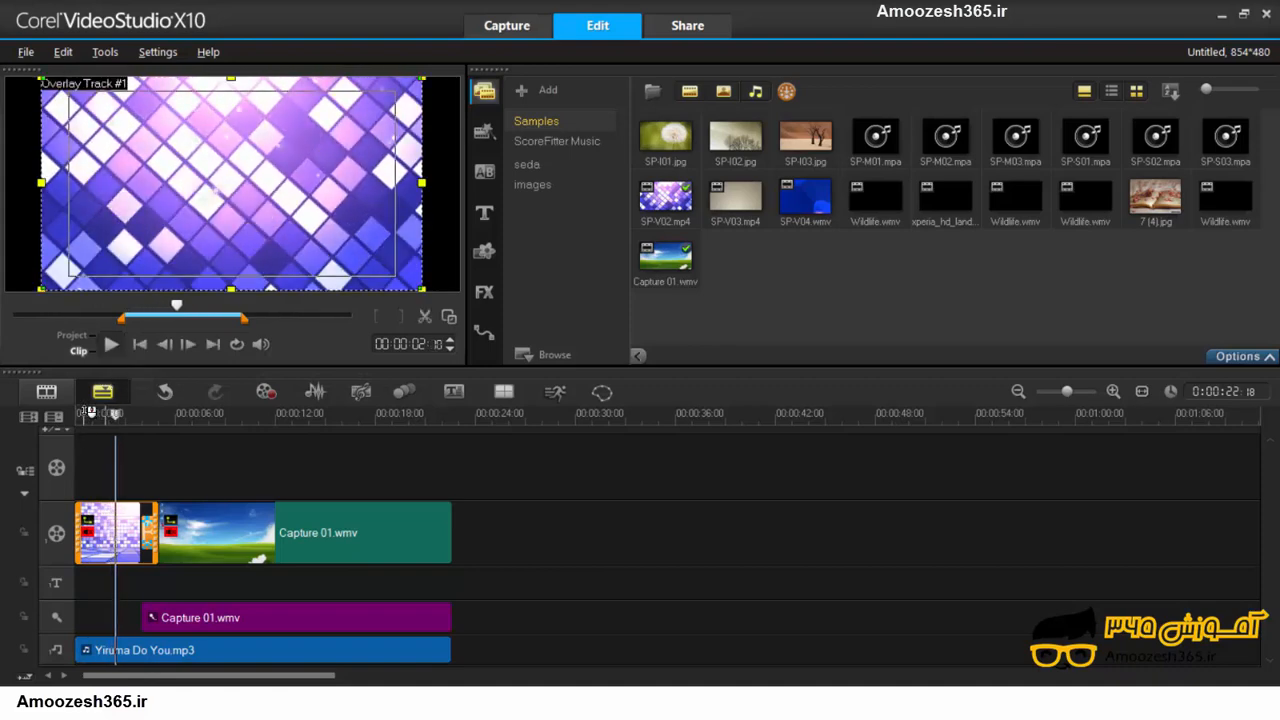
click(88, 412)
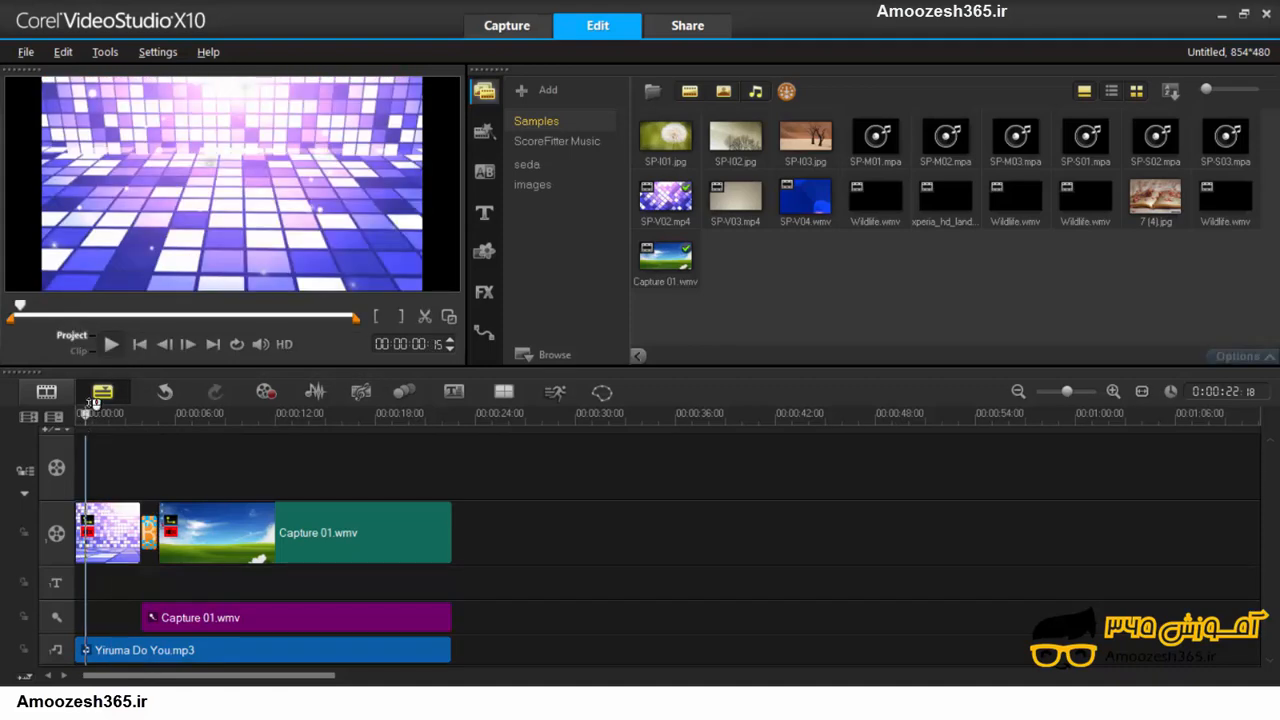
click(111, 344)
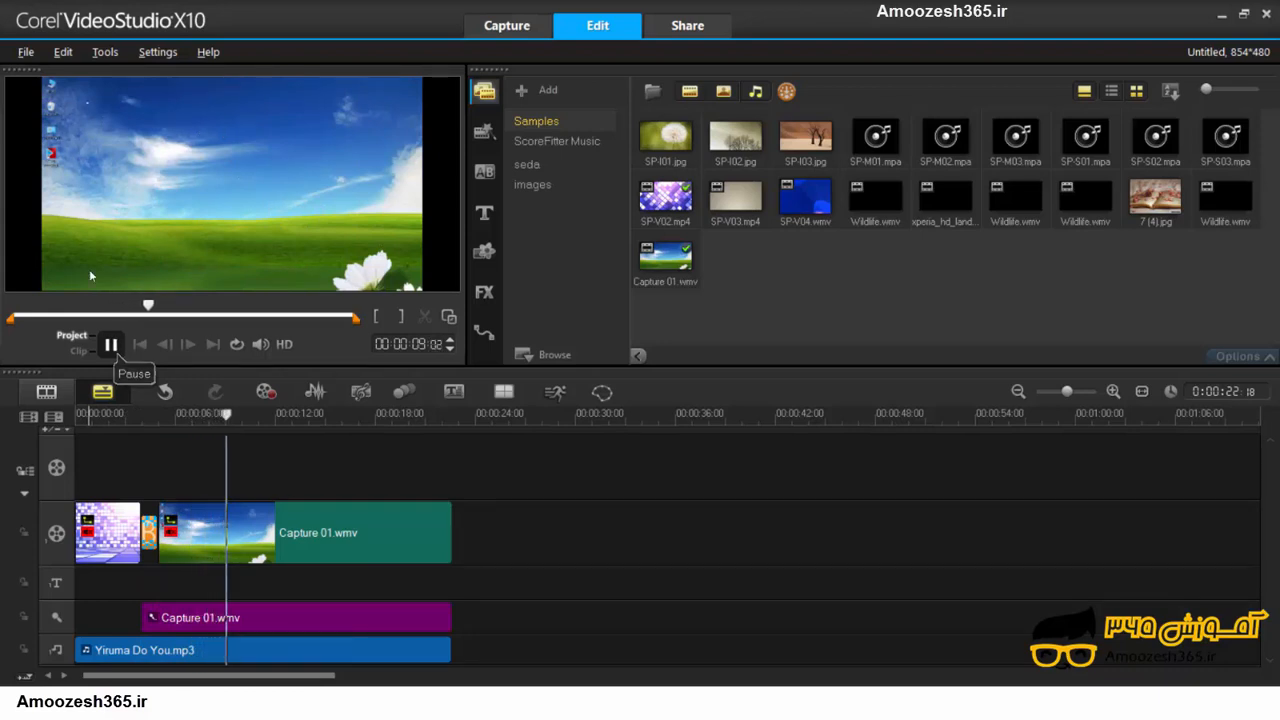
click(111, 344)
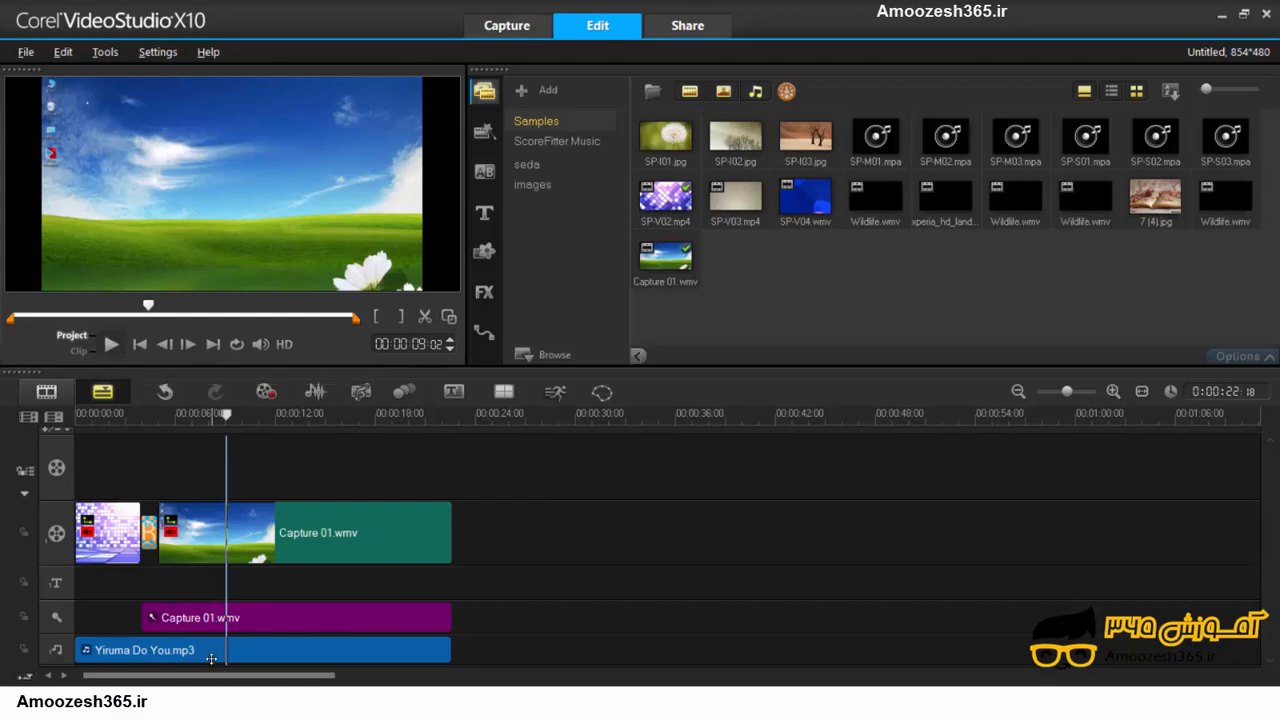
- In the audio waveform view, lower the volume of Yiruma Do You.mp3 to -36.0 at both its start and end
click(262, 649)
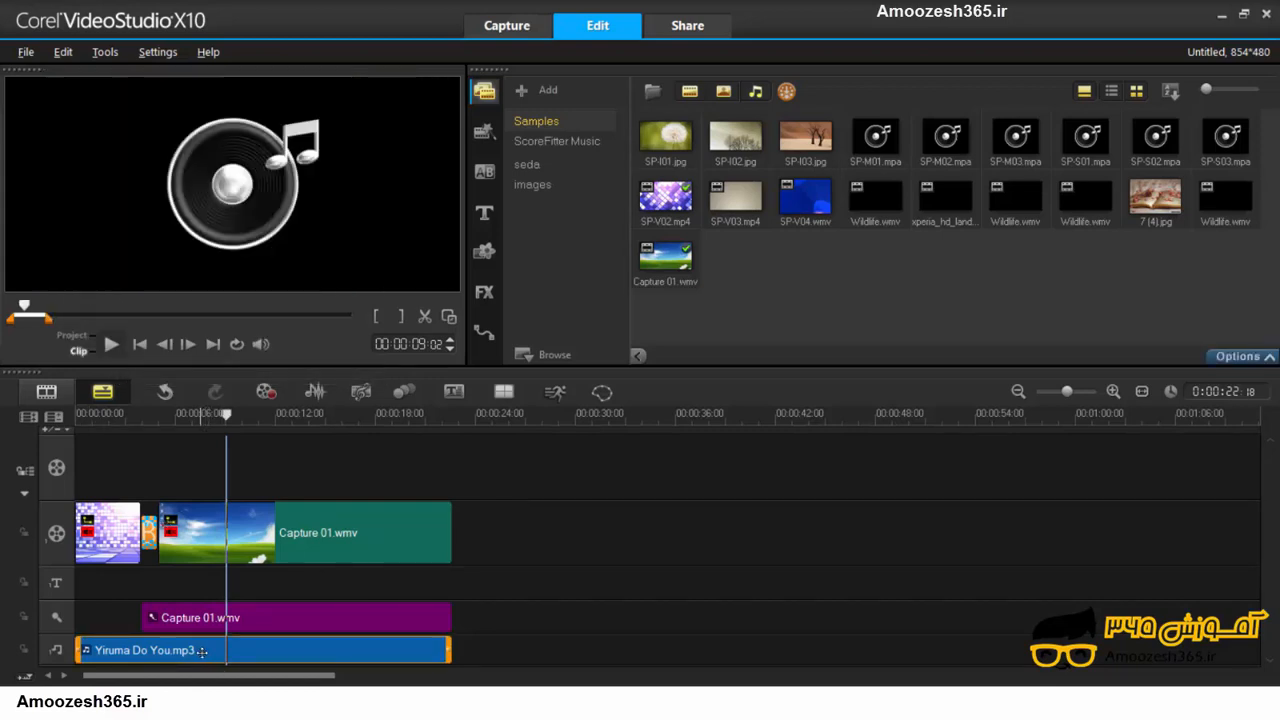
click(228, 618)
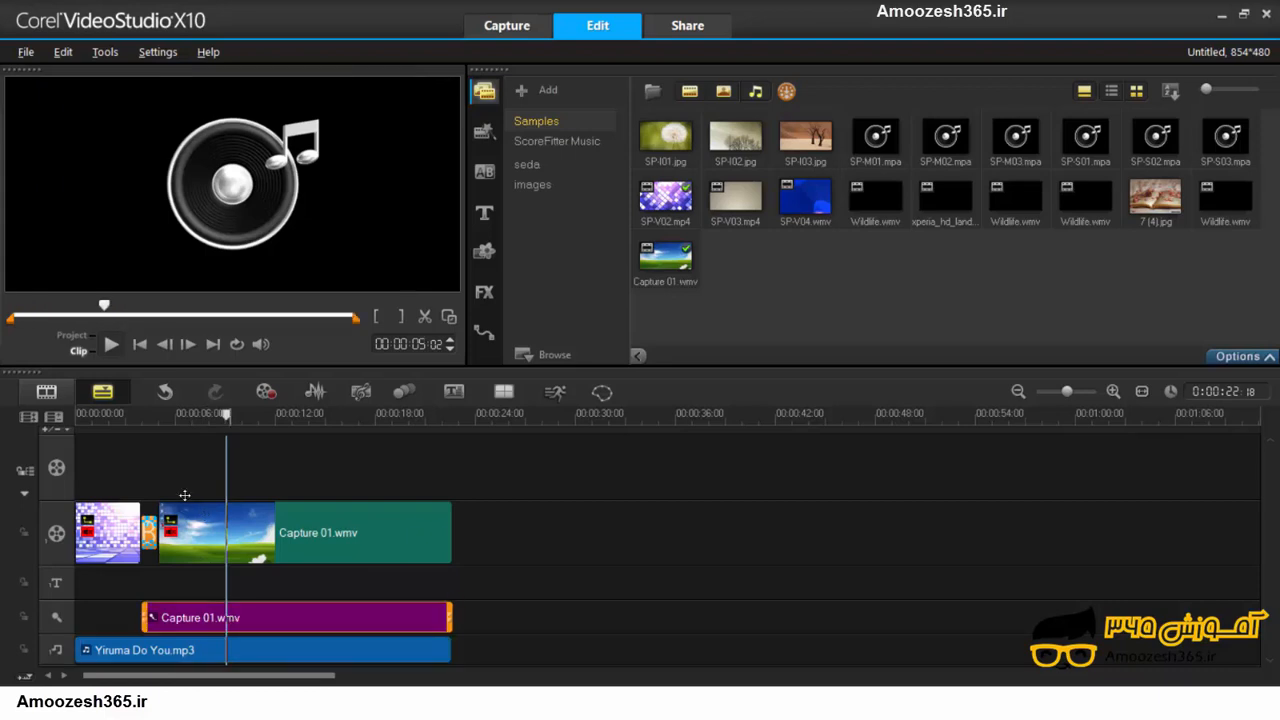
click(247, 656)
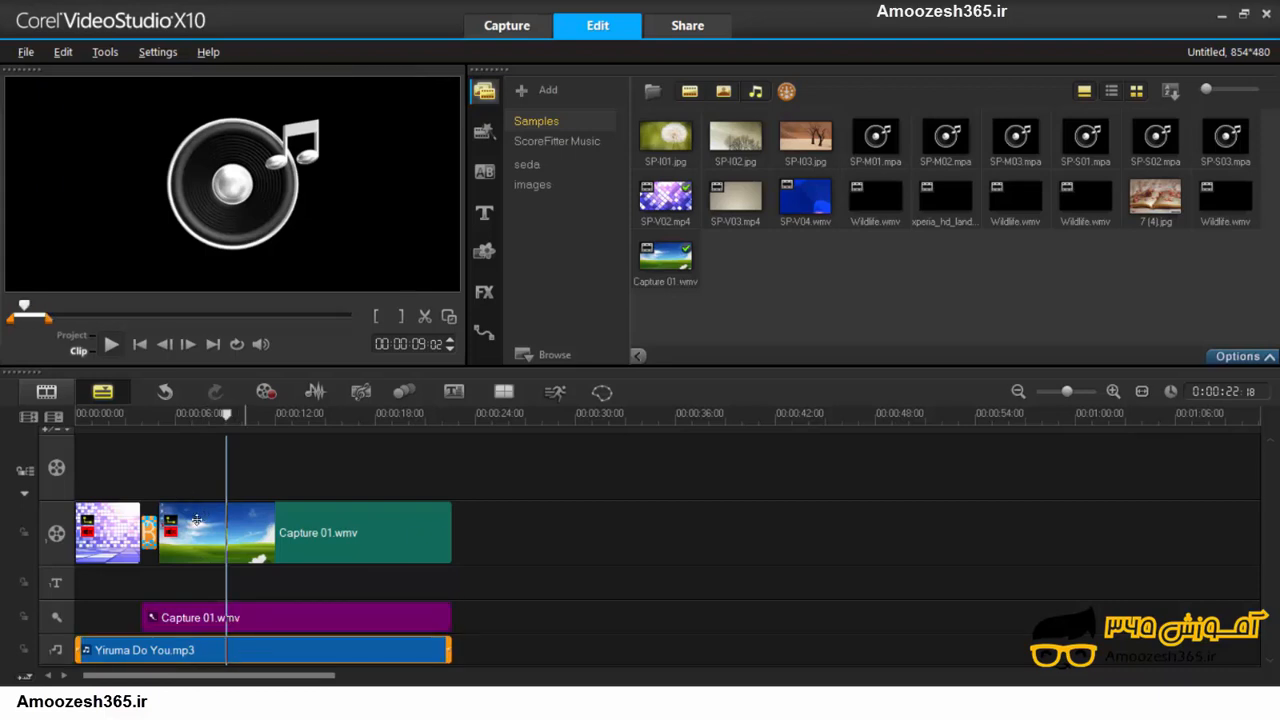
right_click(245, 648)
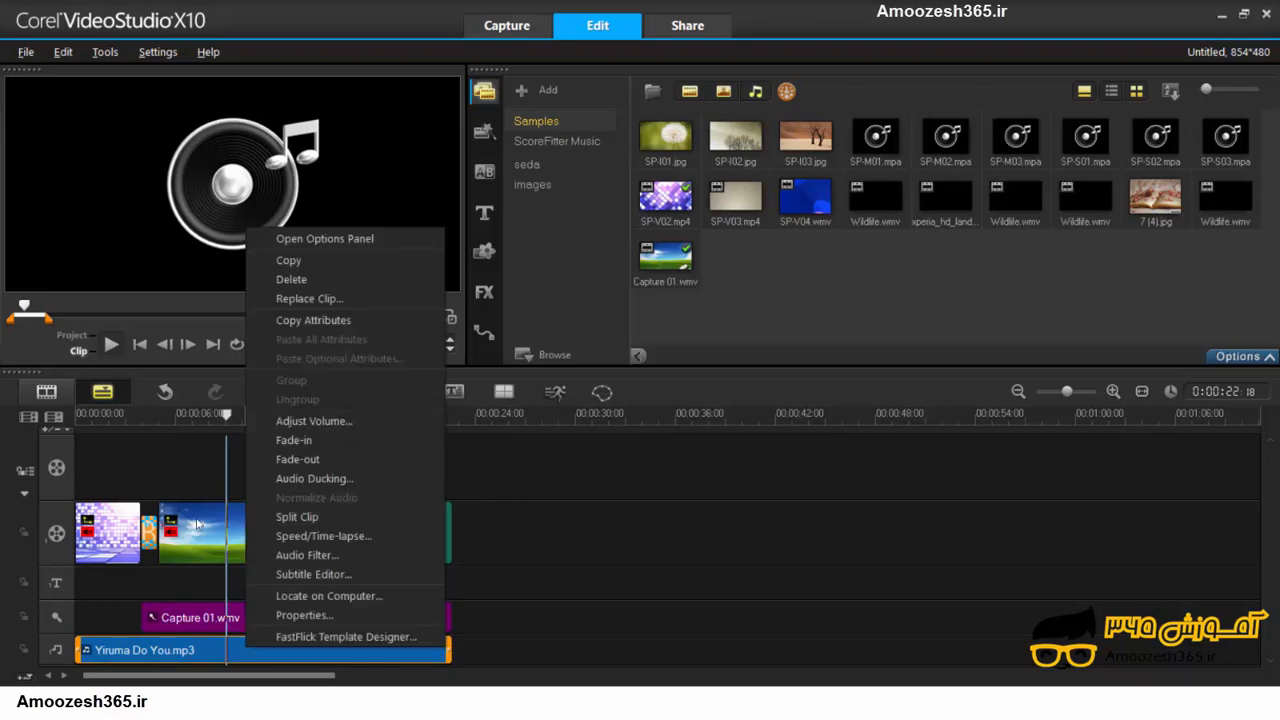
click(248, 651)
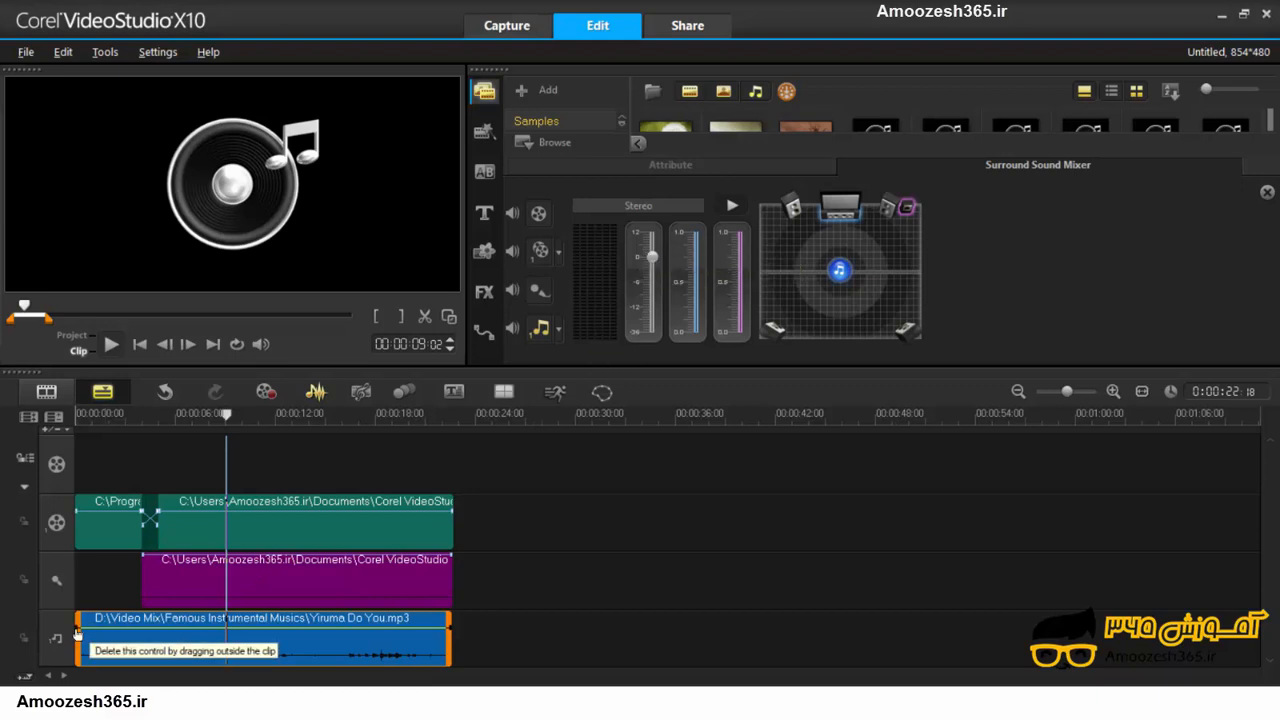
drag(77, 632, 77, 642)
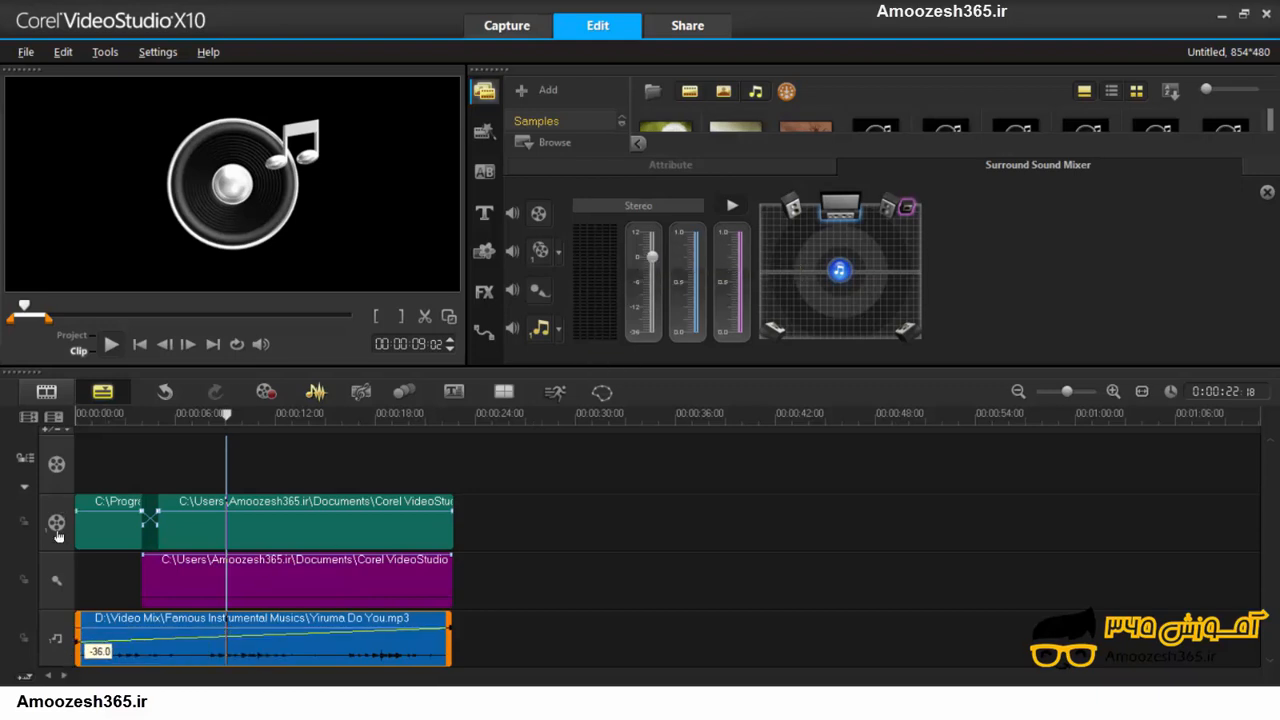
drag(448, 628, 448, 642)
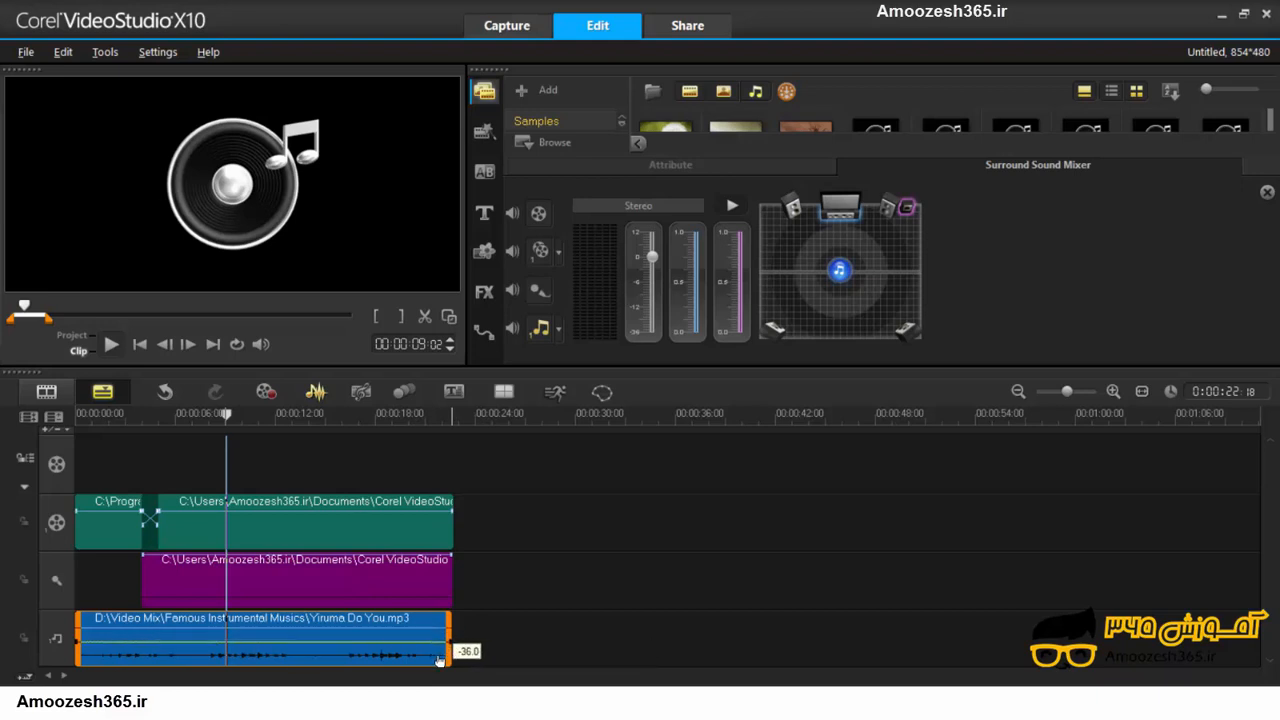
- Play the music clip from its start and the project from 00:00:05:00 and 00:00:06:20 to check the audio balance
click(140, 344)
click(111, 344)
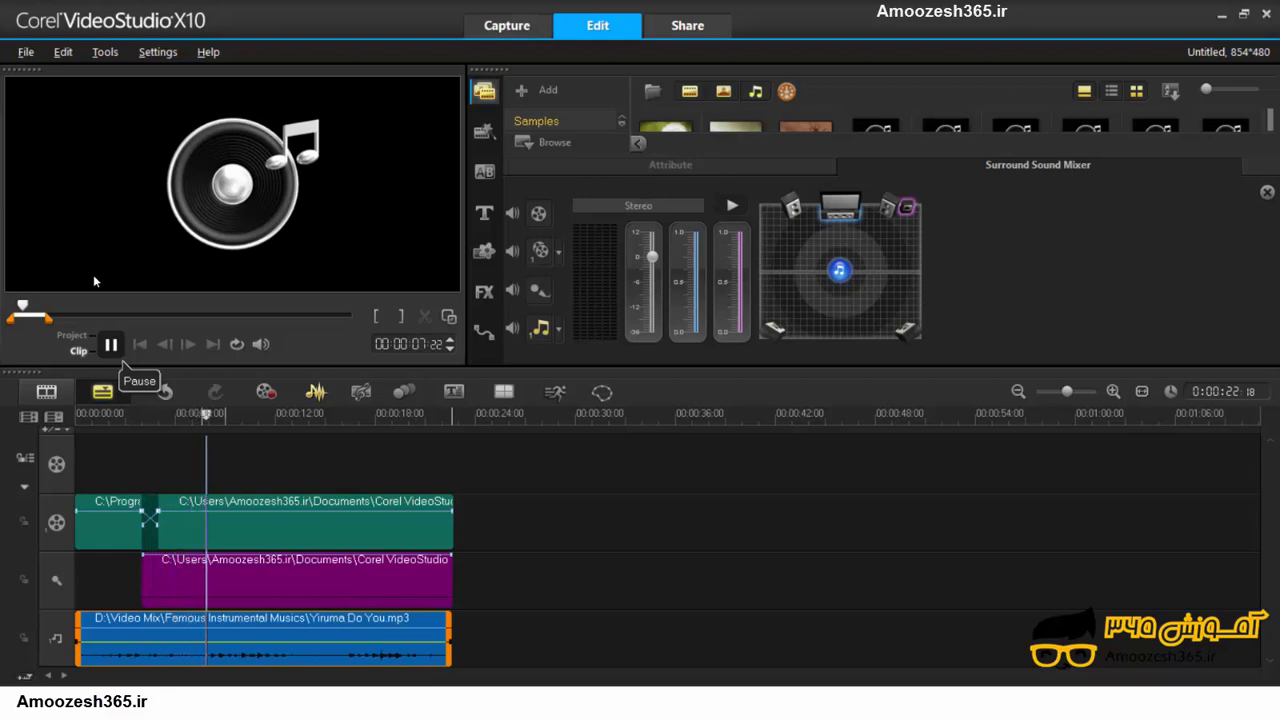
click(113, 345)
click(158, 413)
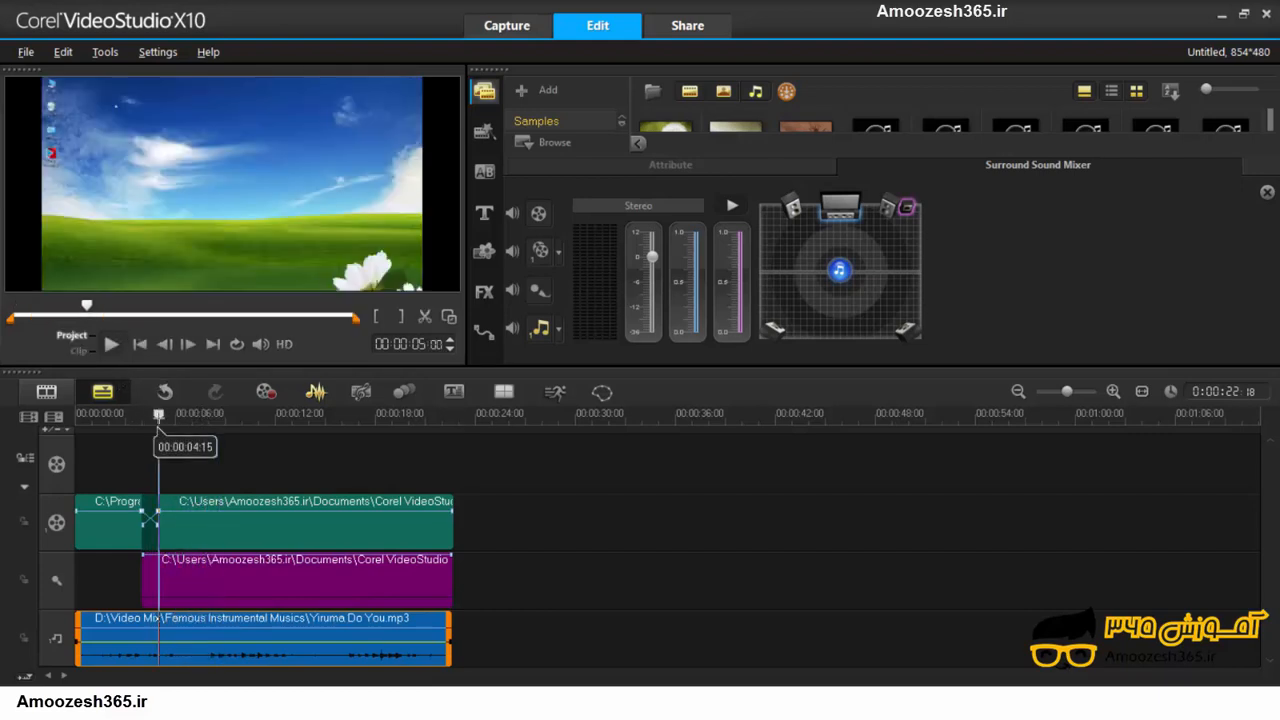
click(111, 344)
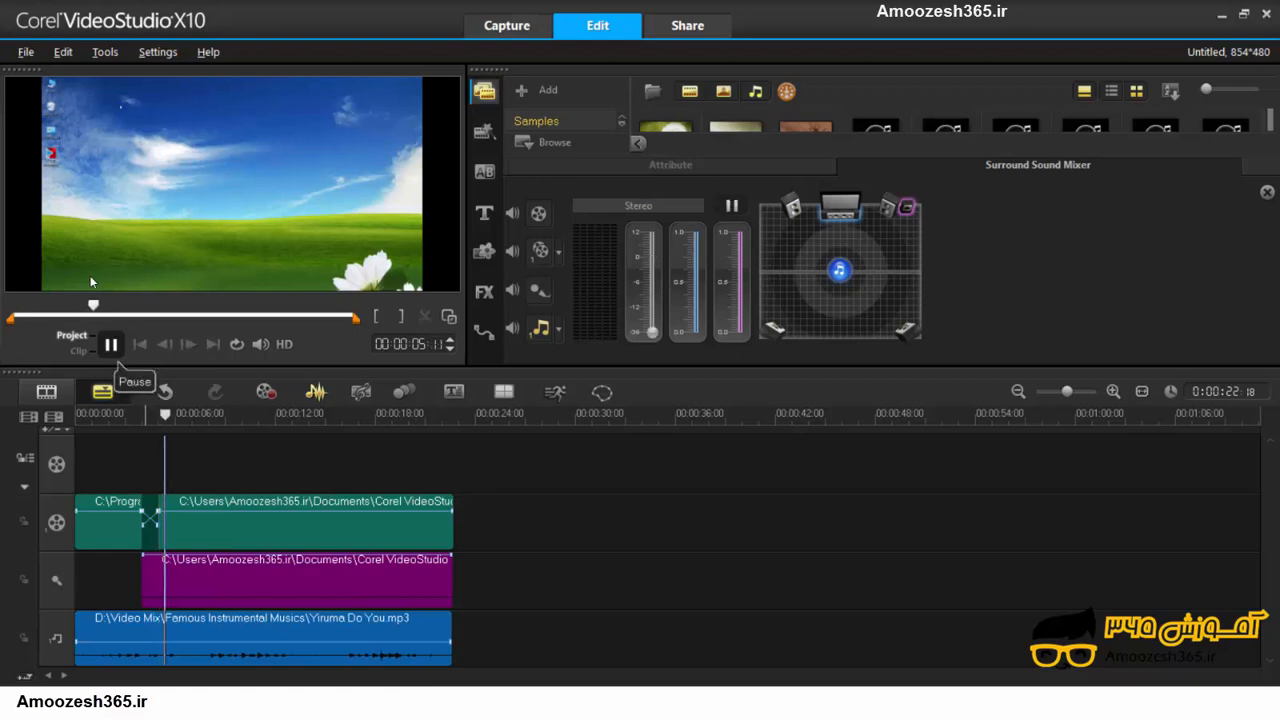
click(217, 414)
drag(222, 420, 188, 420)
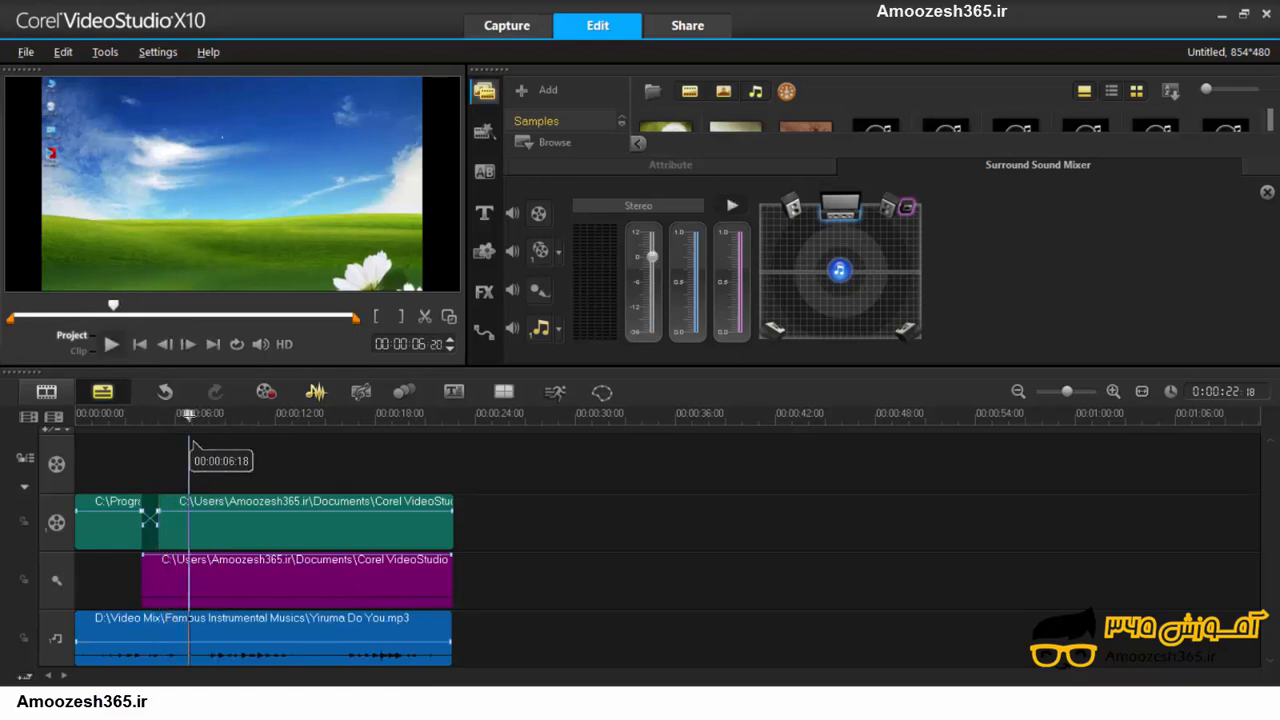
click(111, 344)
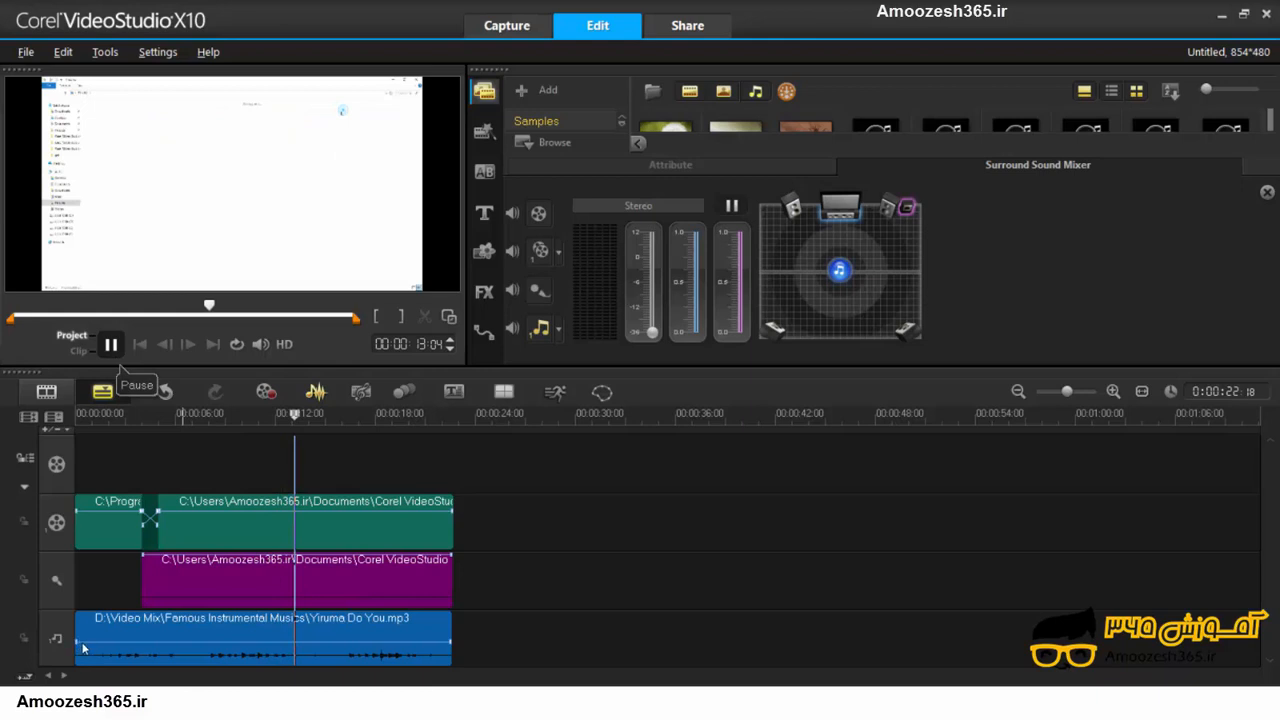
- Raise the volume of Yiruma Do You.mp3 evenly at both its start and end points on the audio line
drag(78, 641, 316, 520)
click(340, 645)
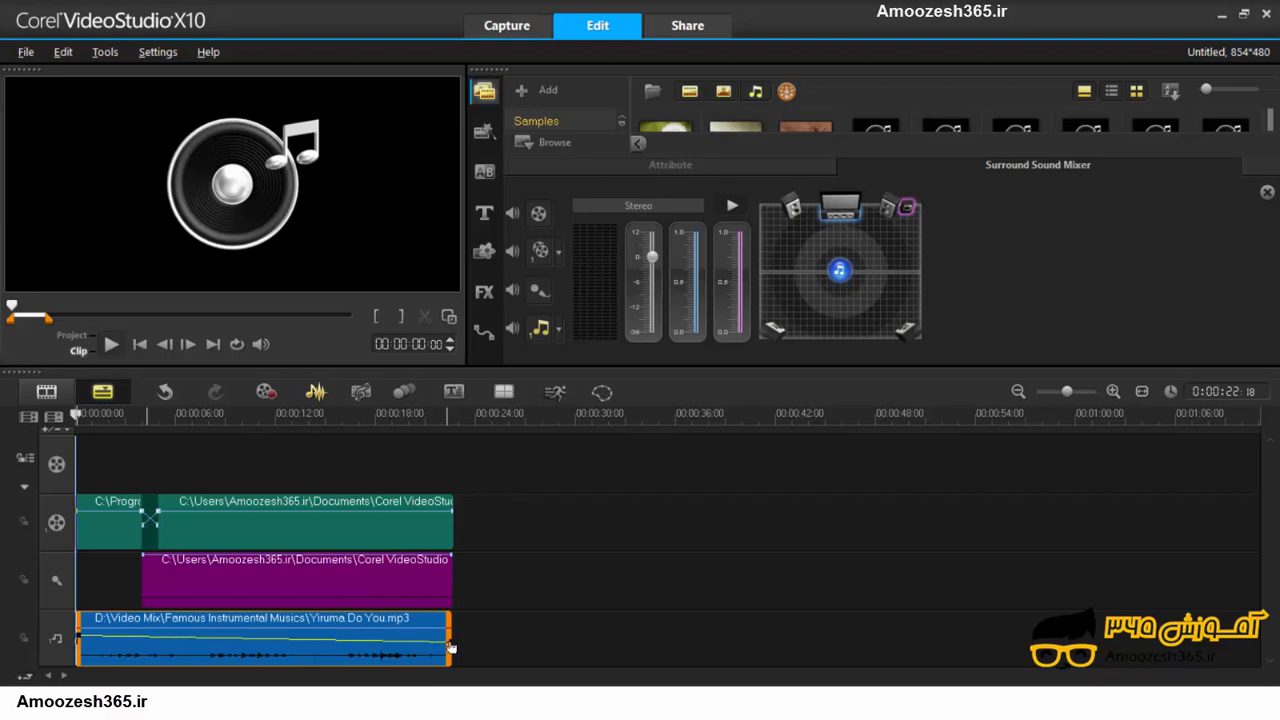
drag(450, 646, 450, 631)
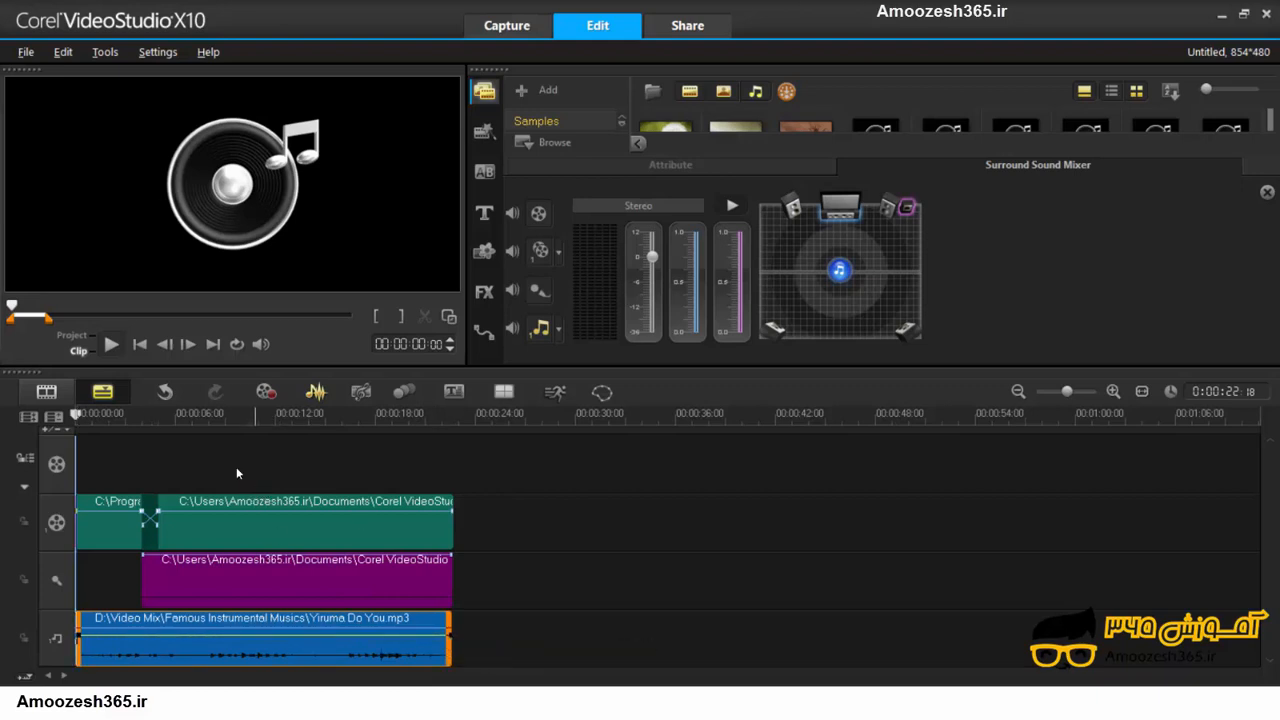
- Play the music clip, and play the project from near its start past the transition to check the voice against the louder music
click(111, 345)
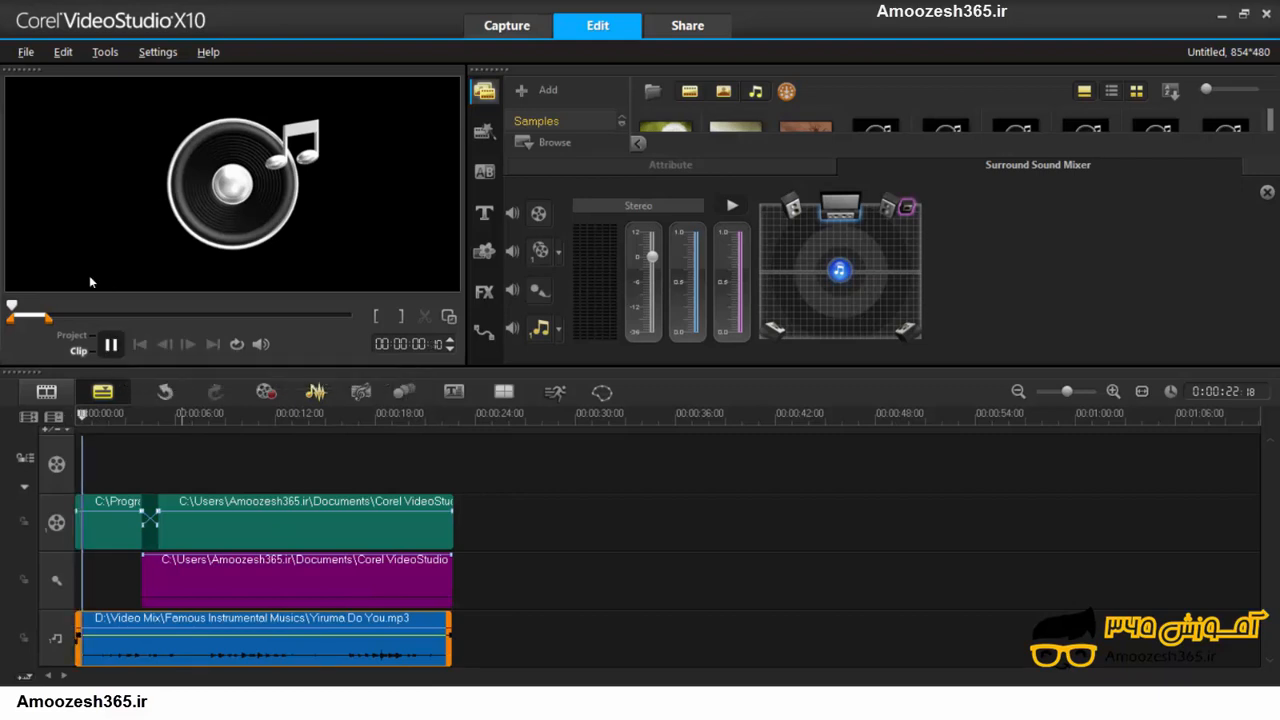
click(107, 337)
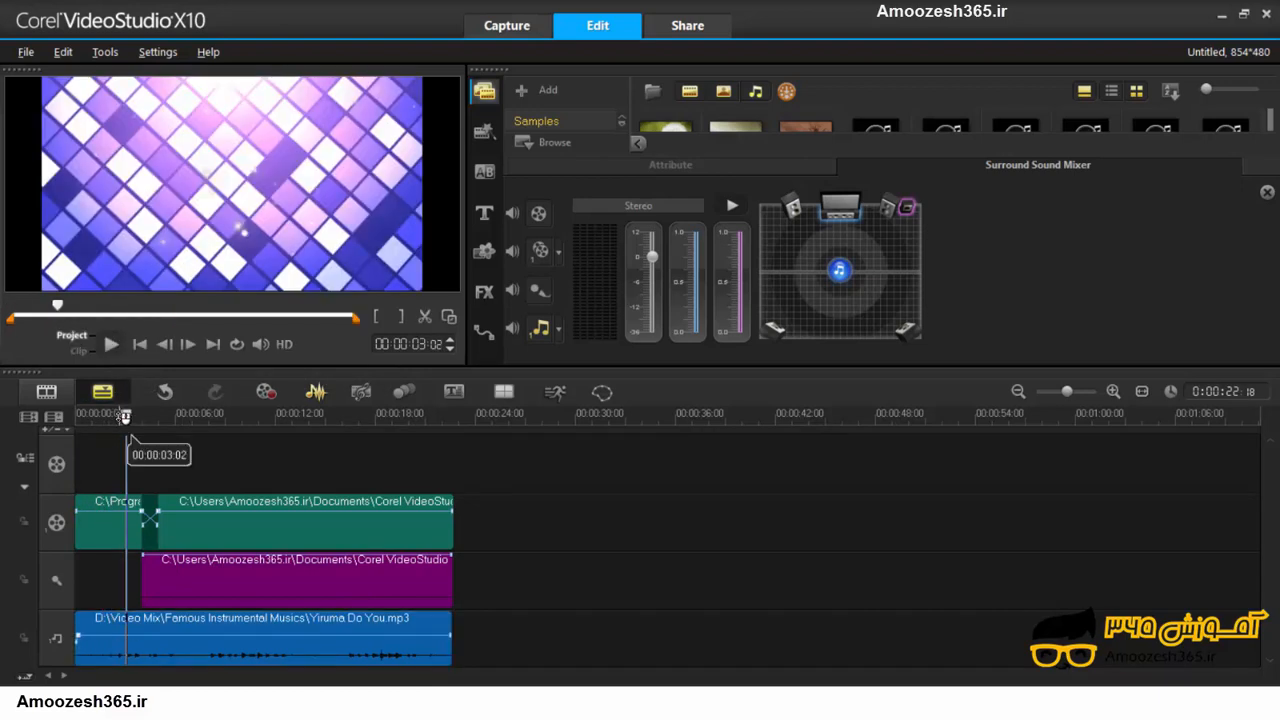
drag(126, 414, 103, 414)
click(111, 344)
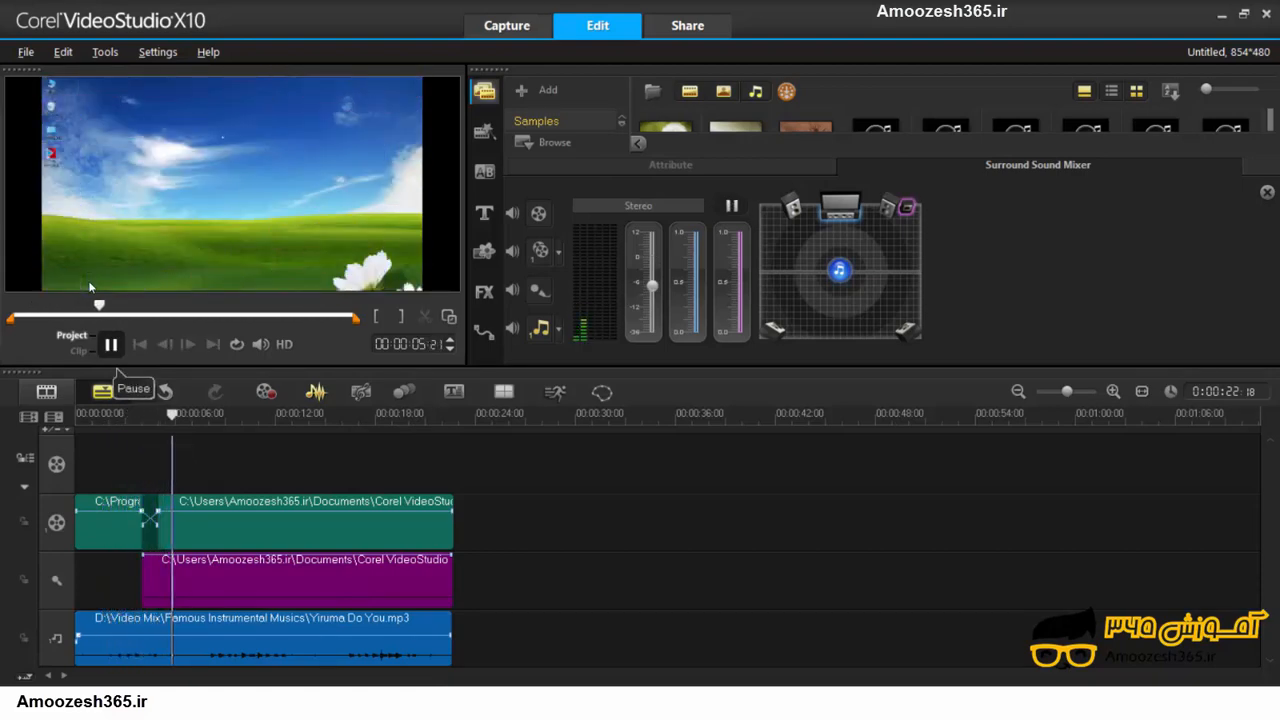
click(111, 345)
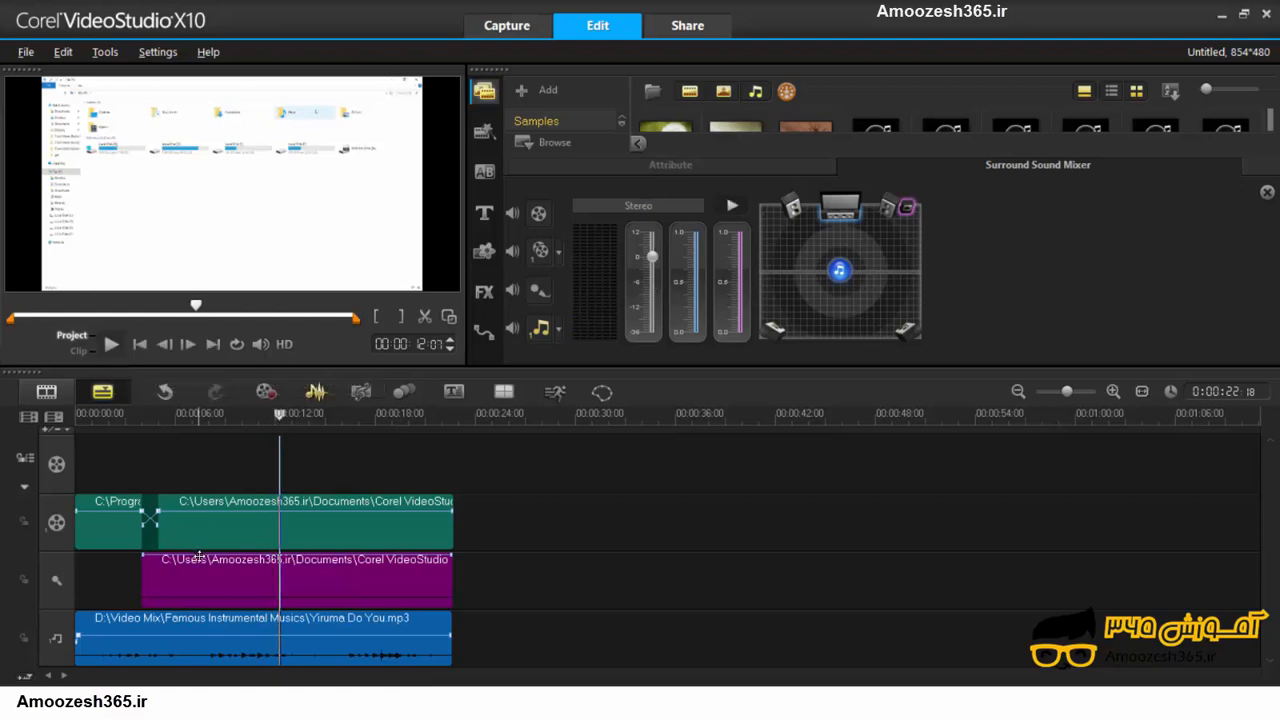
- Set the overall clip volume of Yiruma Do You.mp3 to 80
click(340, 628)
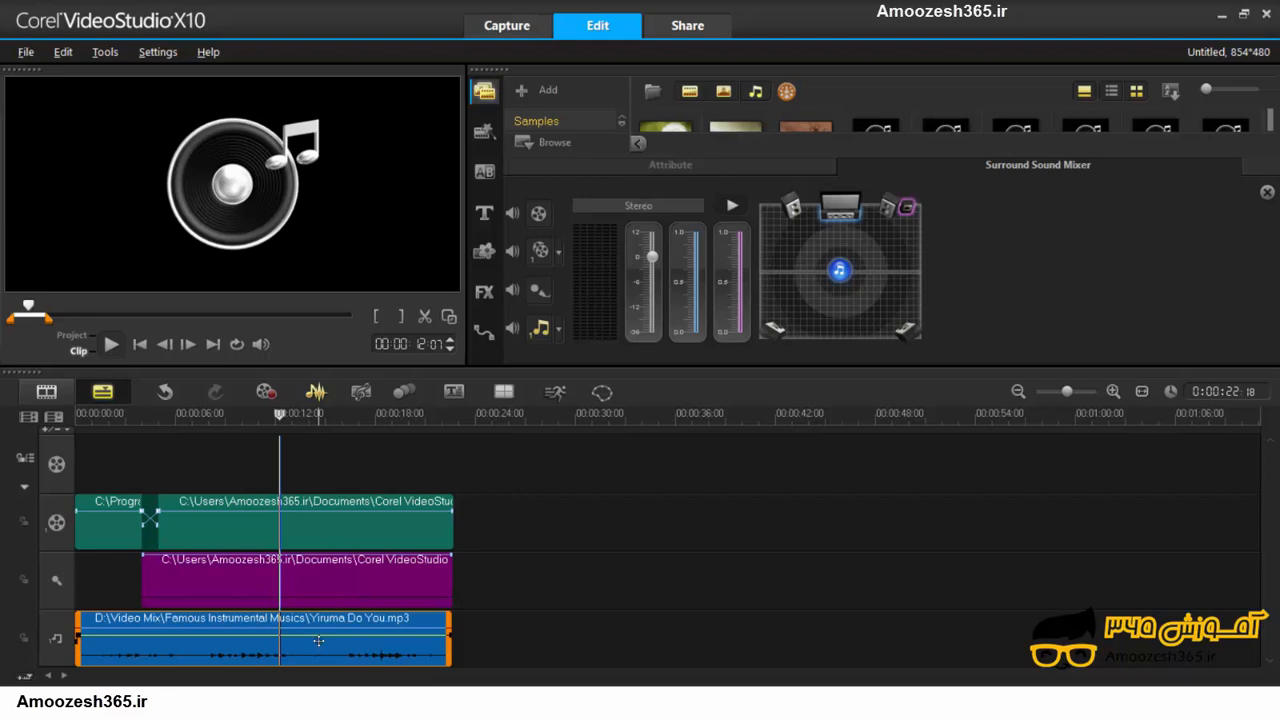
right_click(325, 639)
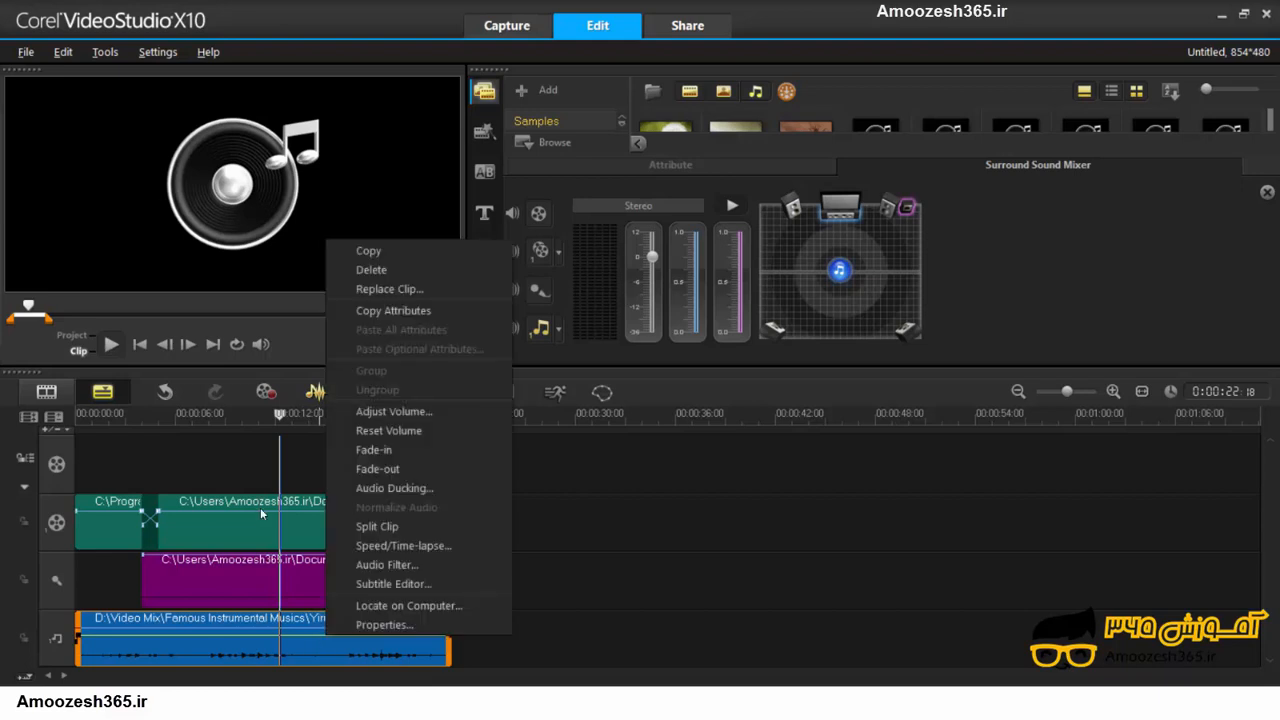
click(393, 411)
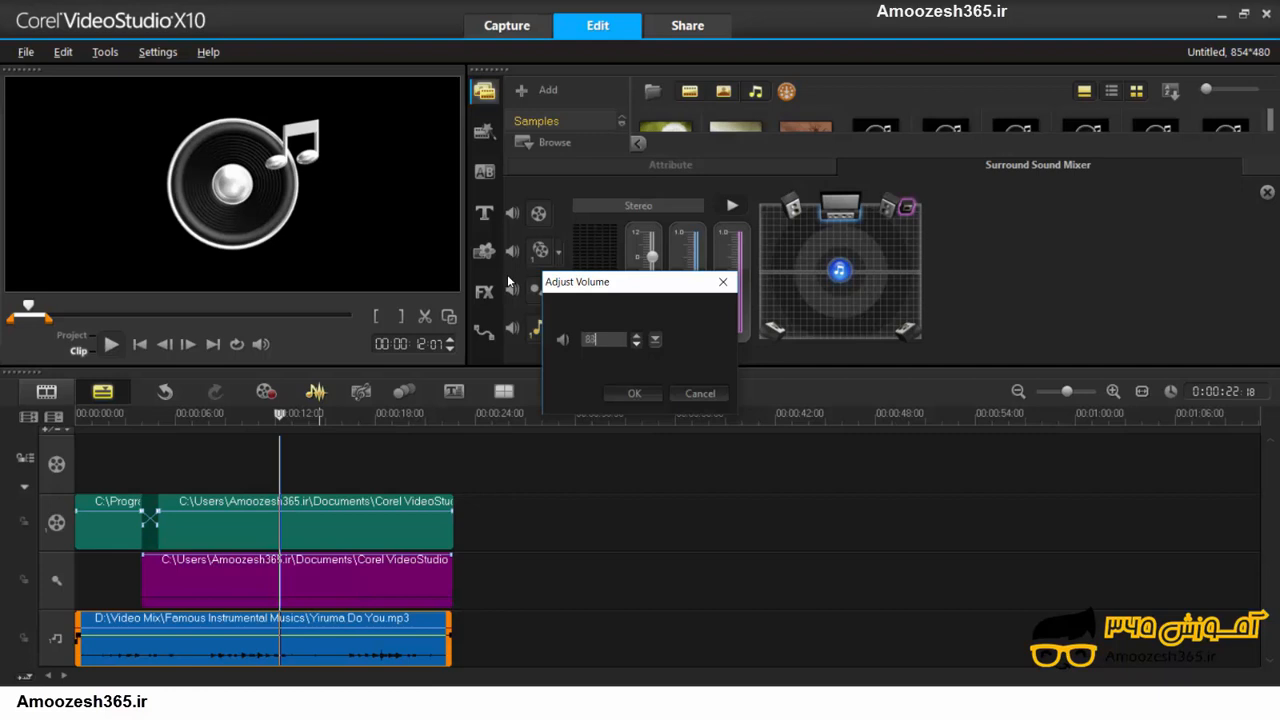
text(80)
click(646, 392)
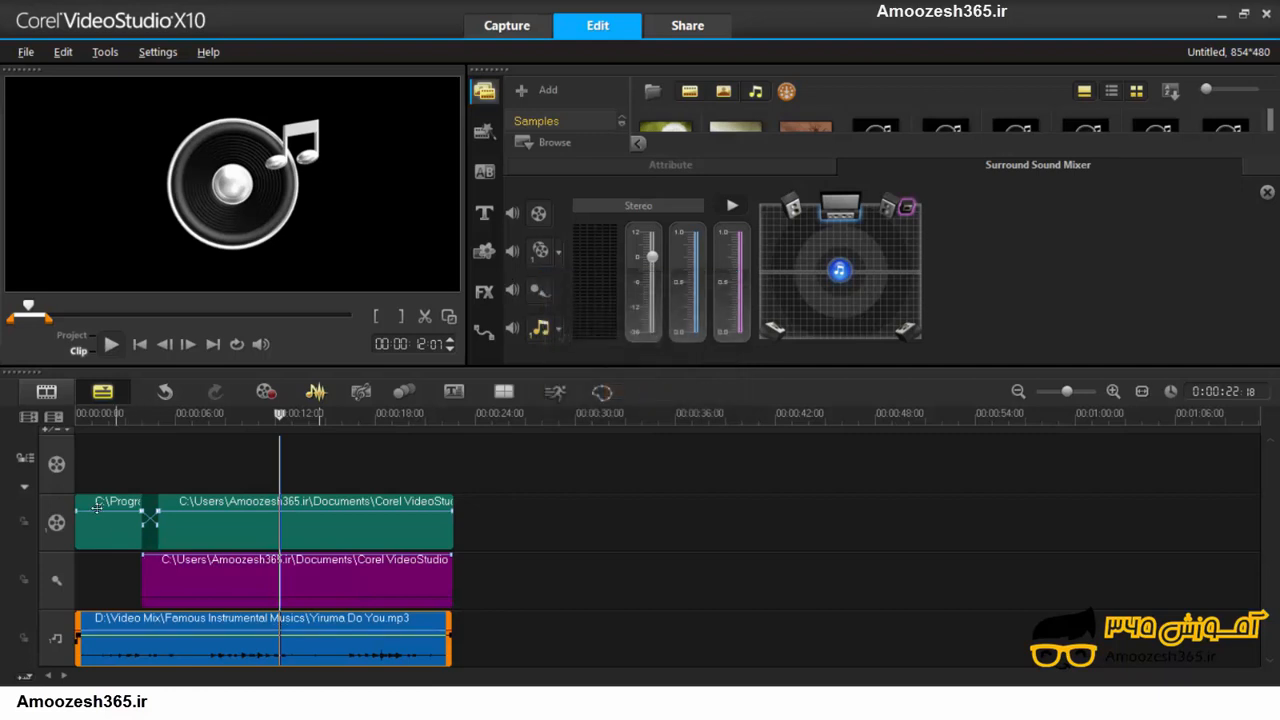
- Play the project from 00:00:00:21 to check the audio balance, and jump to 00:00:09:23
click(89, 413)
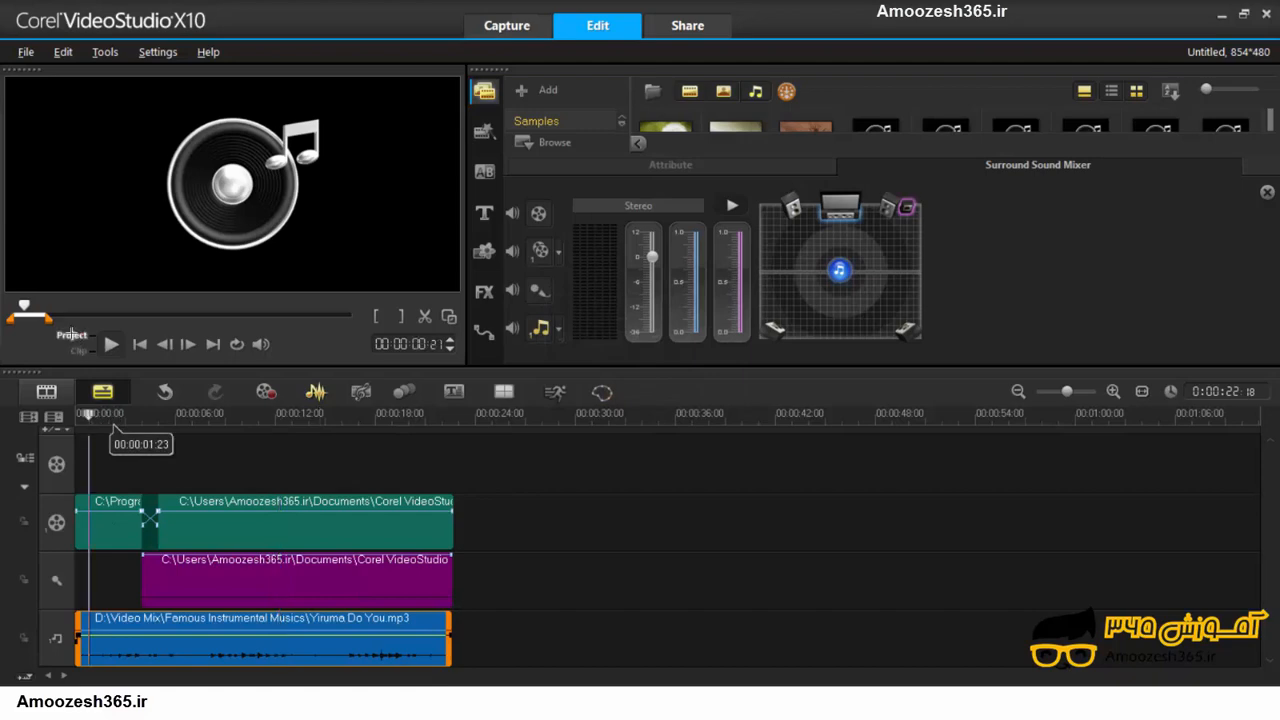
click(111, 344)
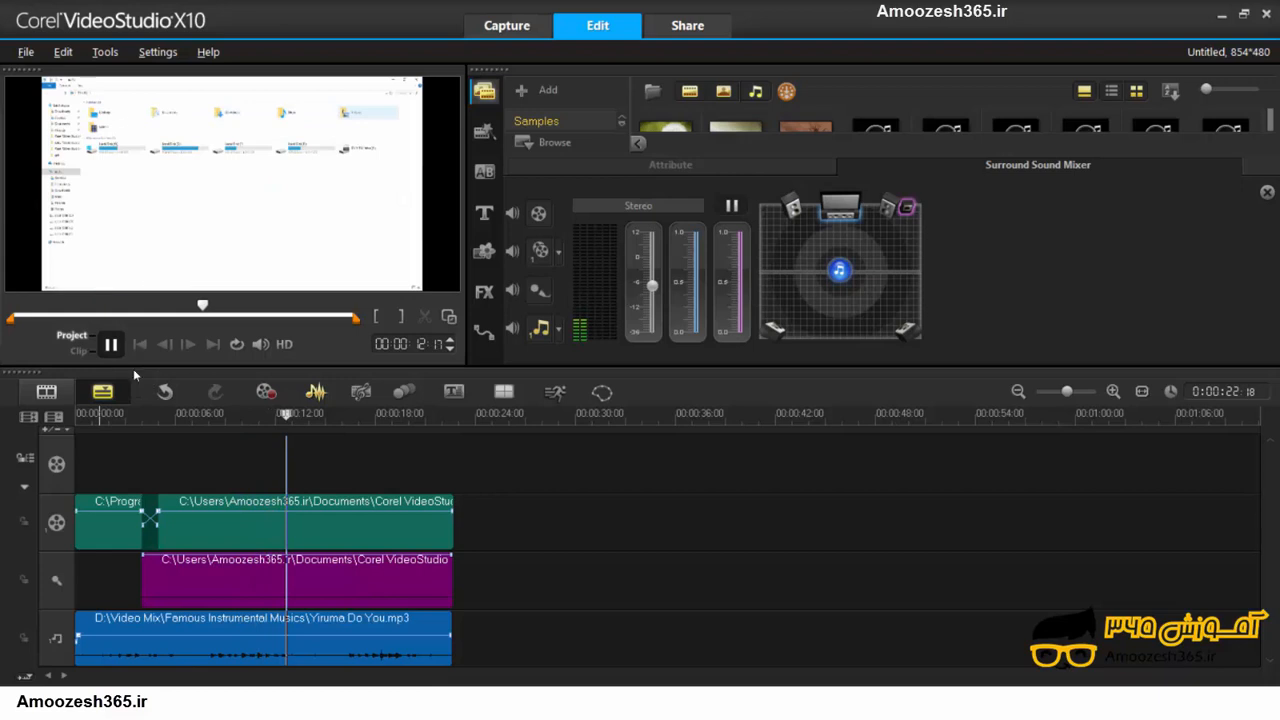
click(240, 413)
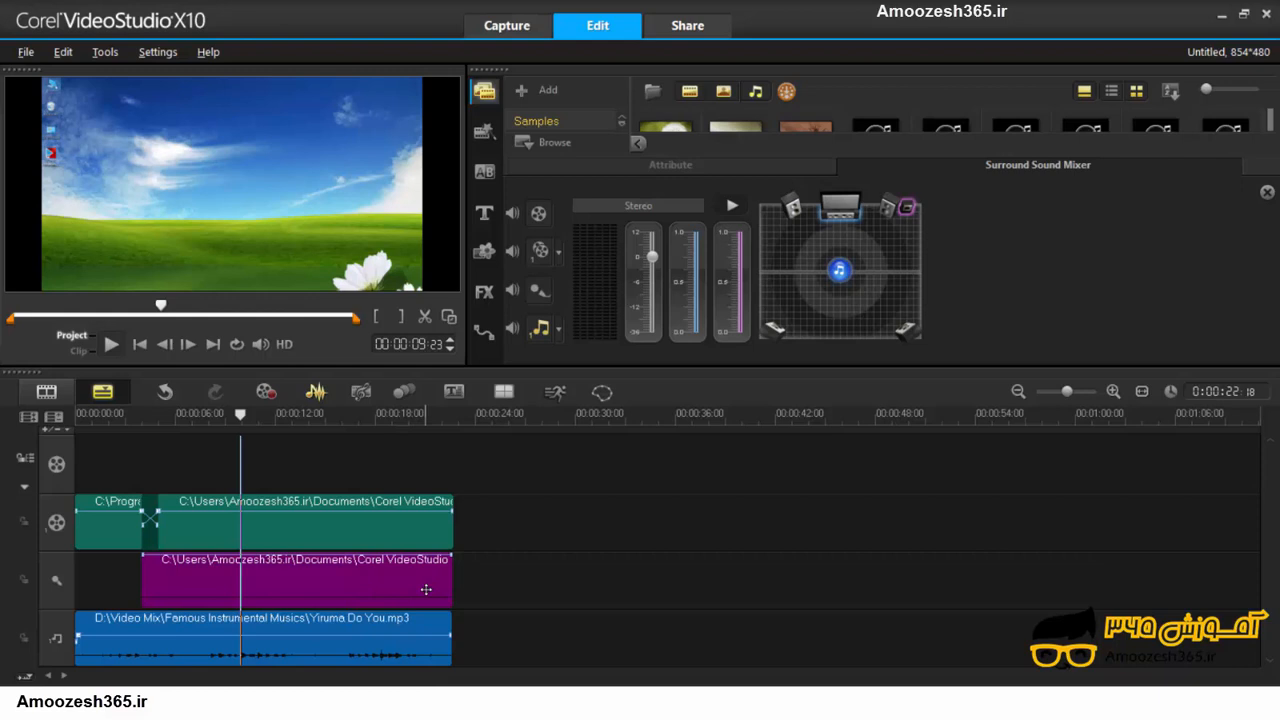
- Add volume points just inside the start and end of Yiruma Do You.mp3 and shape the line to fade the music in and out
click(104, 627)
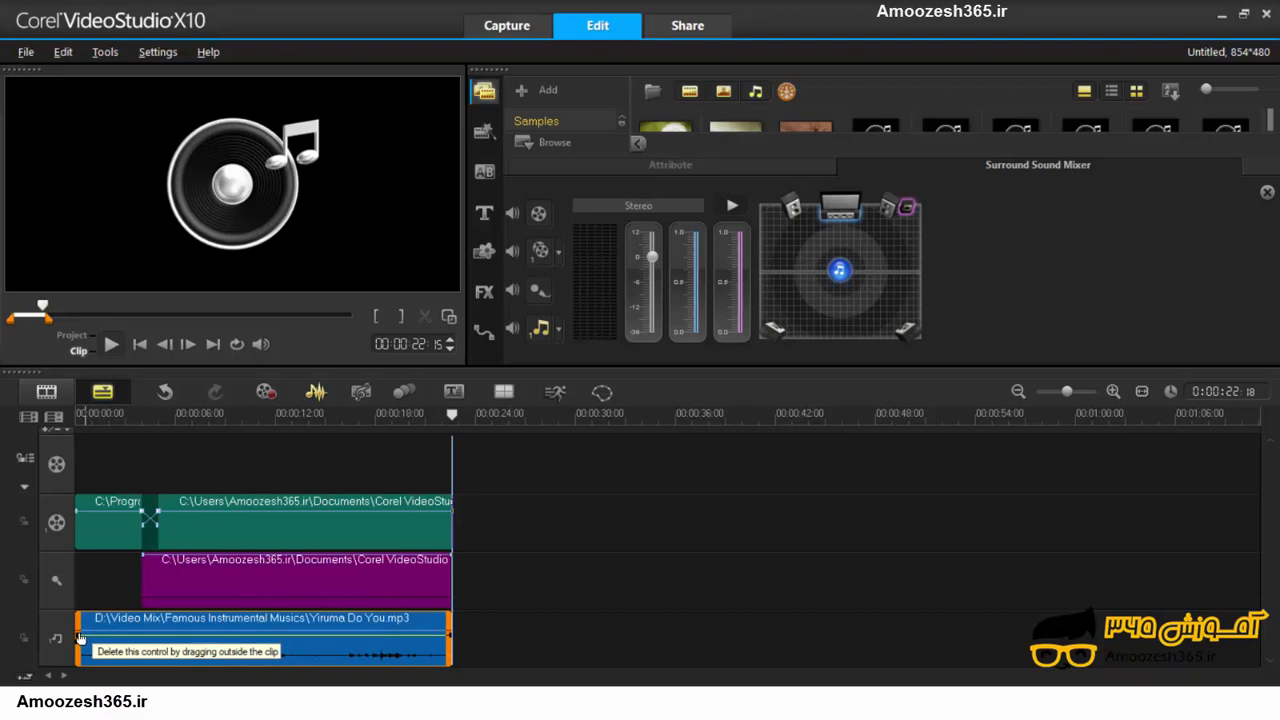
drag(80, 638, 59, 522)
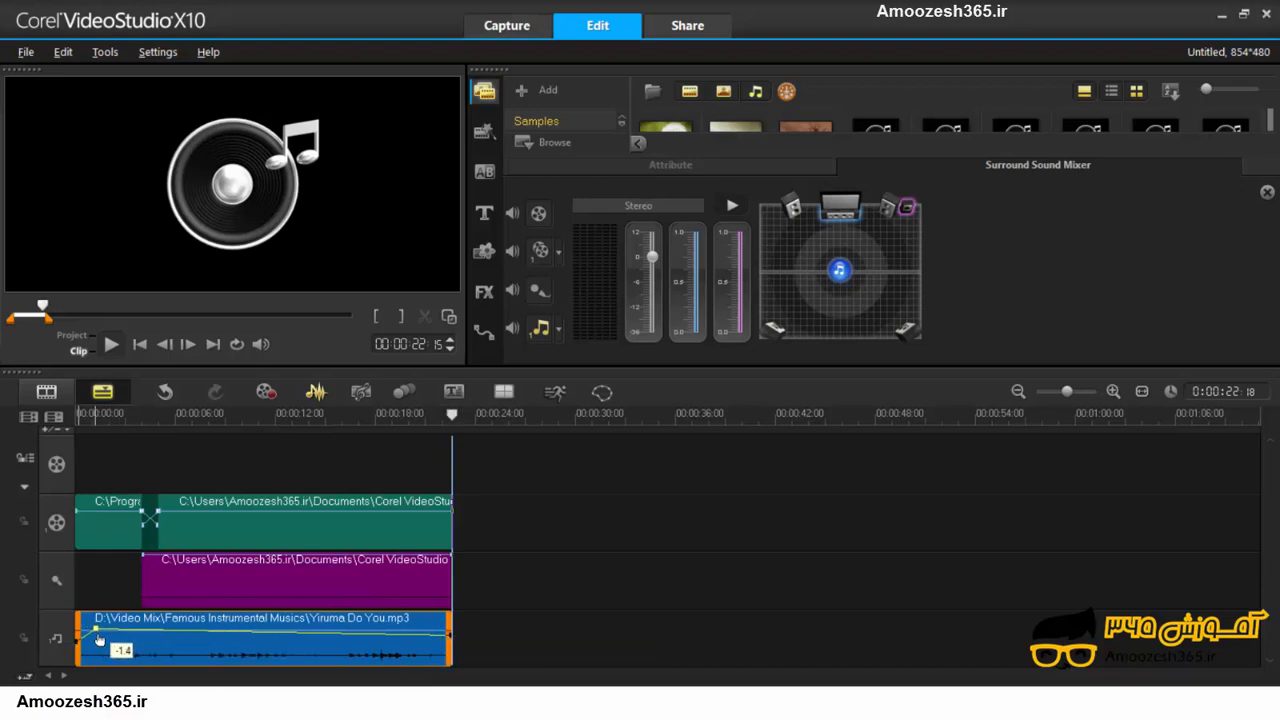
mouse_move(98, 628)
mouse_down()
mouse_move(101, 646)
mouse_move(90, 643)
mouse_up()
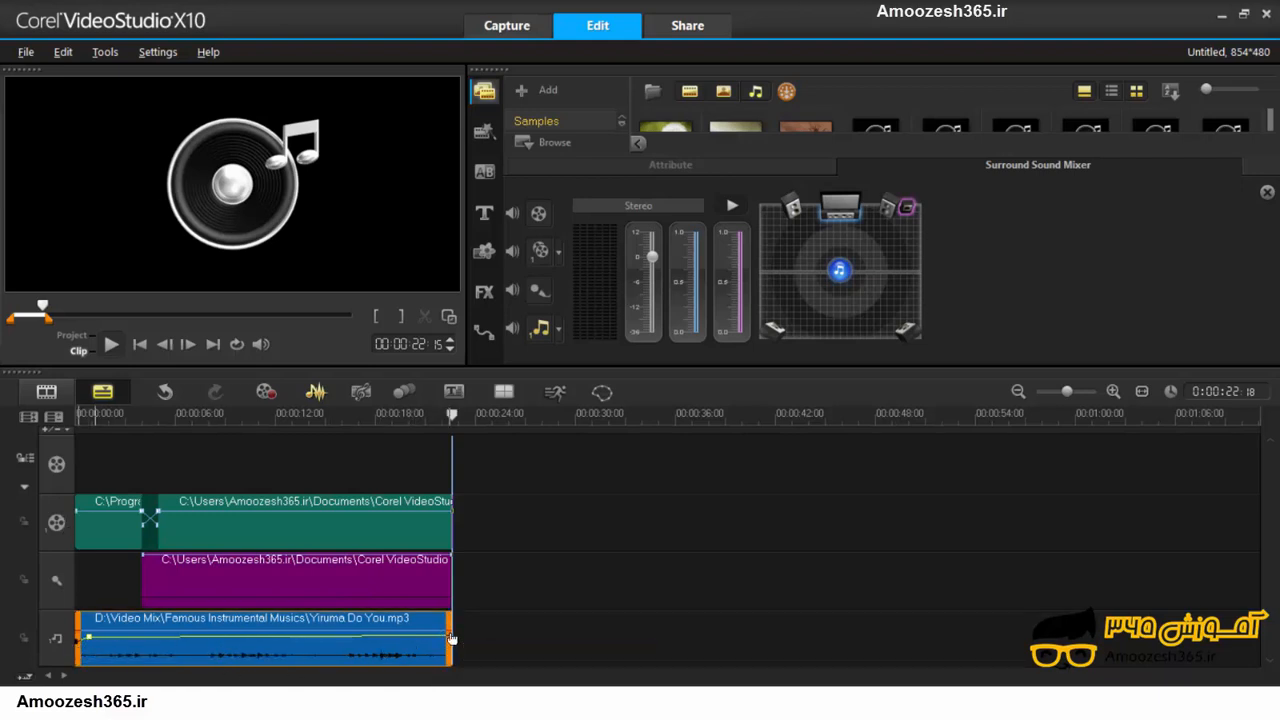
drag(447, 640, 438, 643)
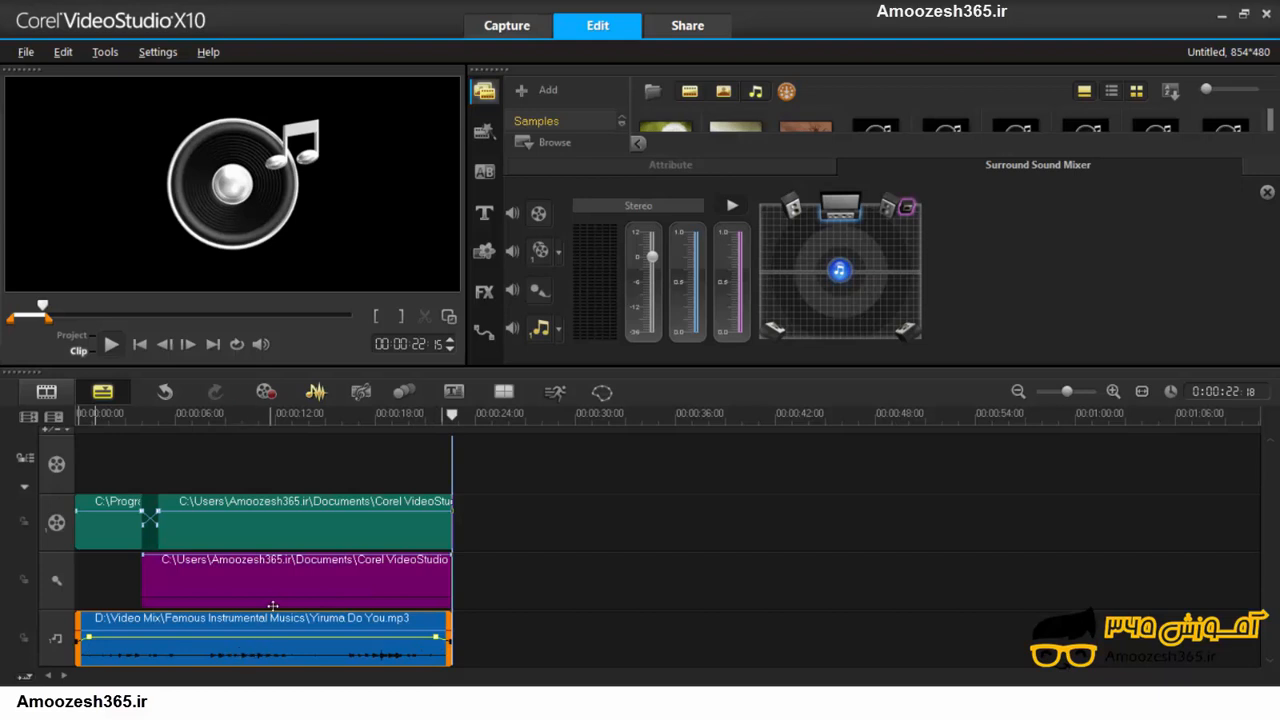
- Play the project from its start and from 00:00:21:00 to the end to check the music's fade-in and fade-out
click(272, 604)
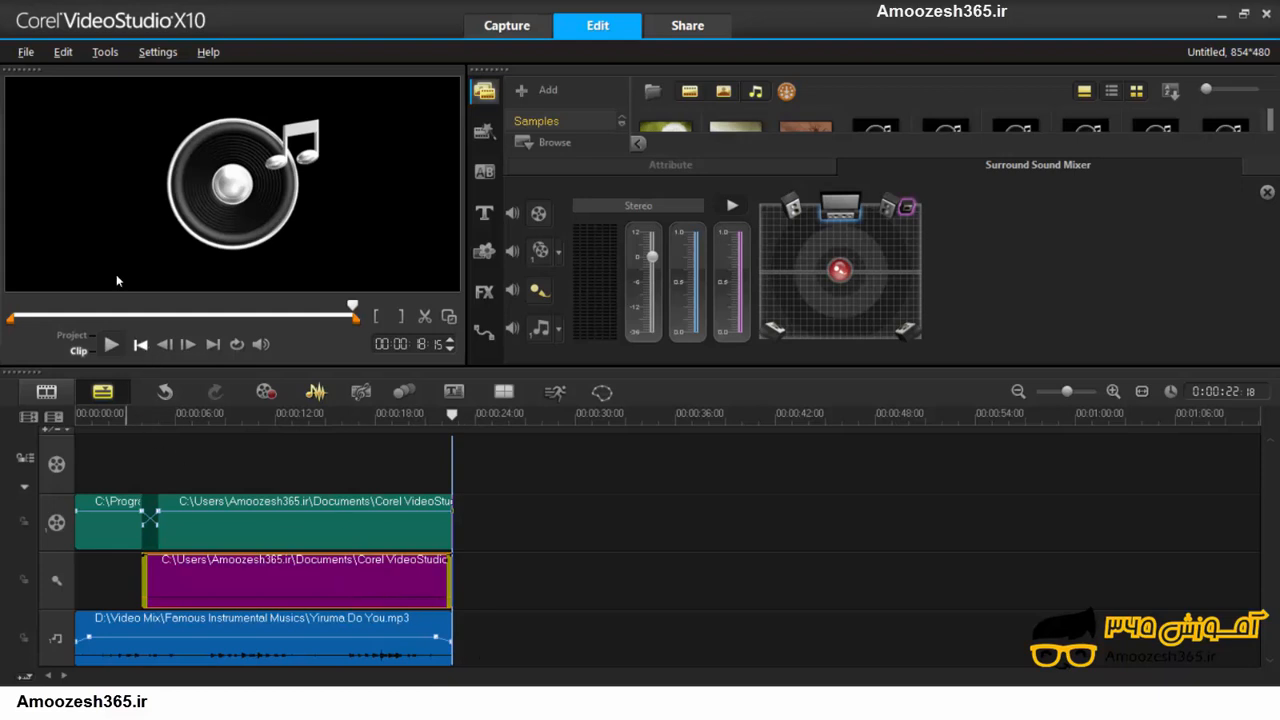
click(78, 335)
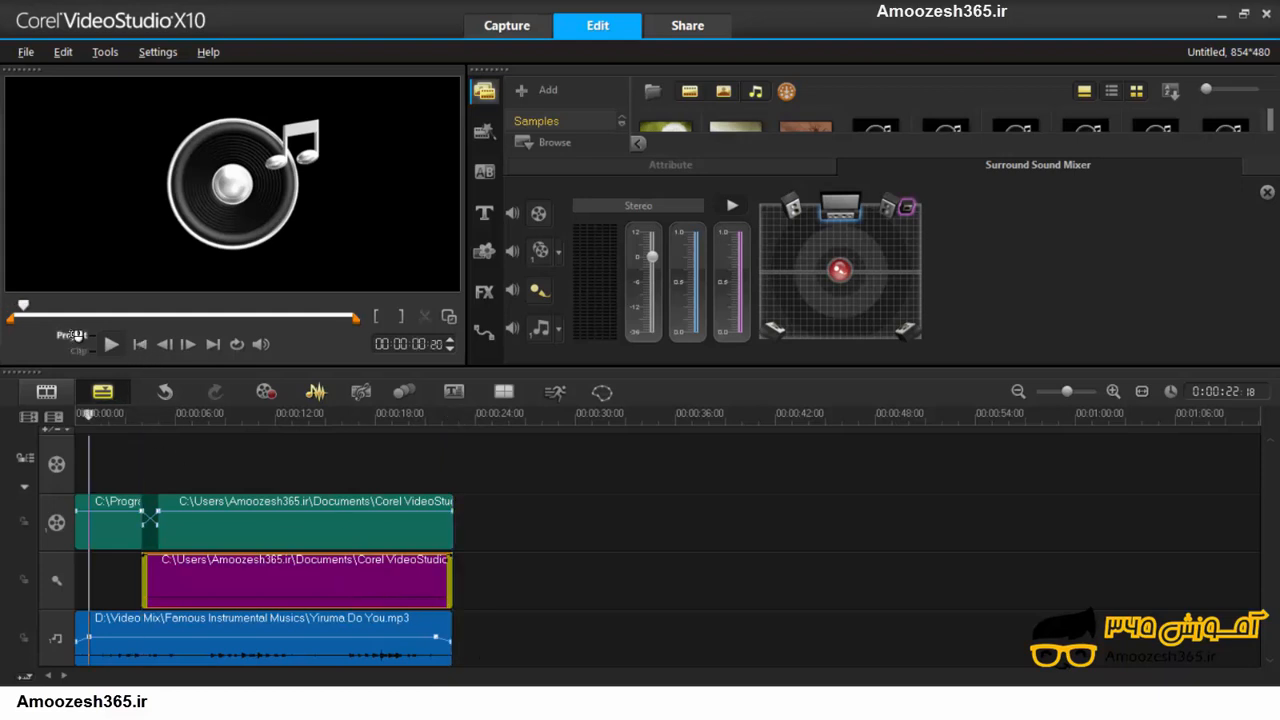
drag(89, 414, 76, 436)
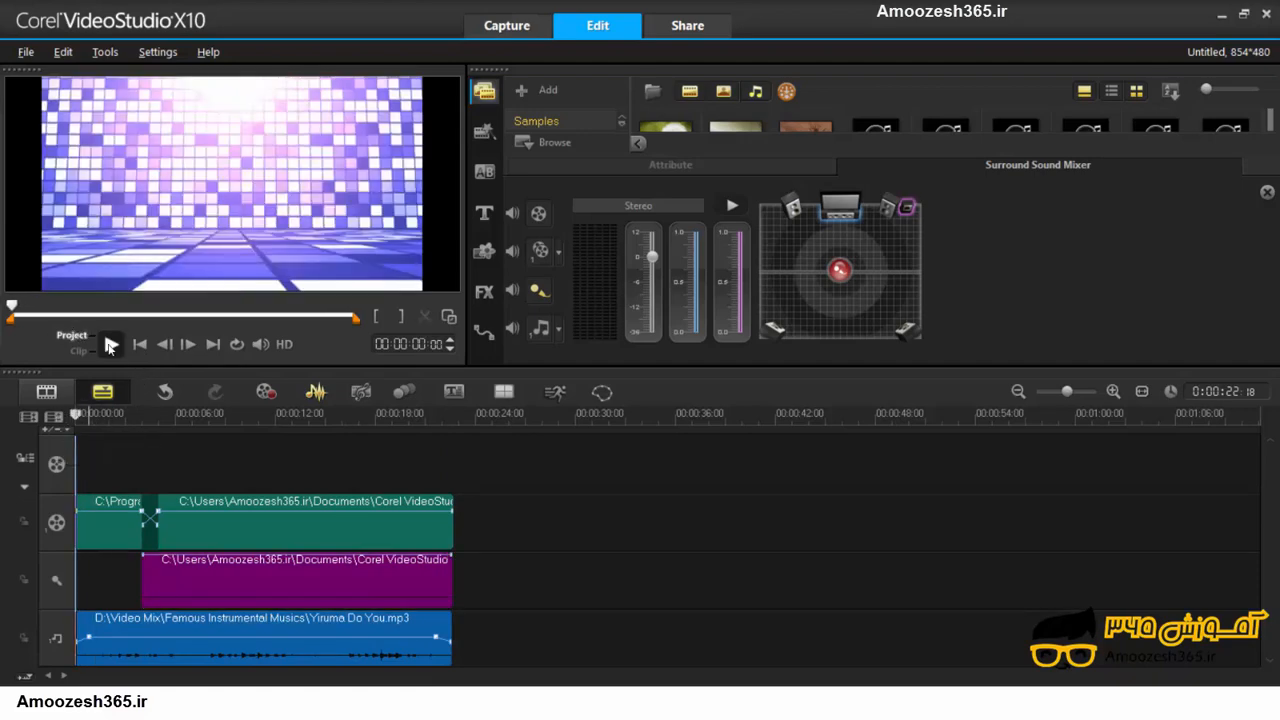
click(110, 345)
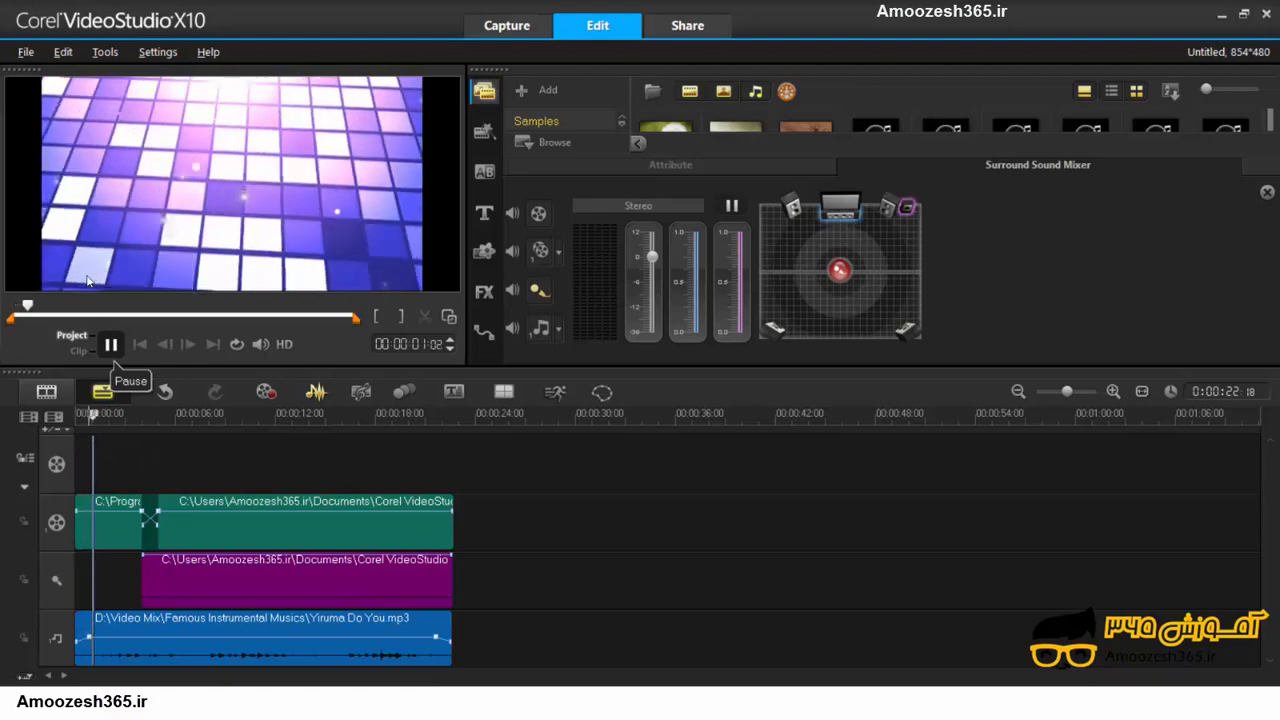
click(110, 345)
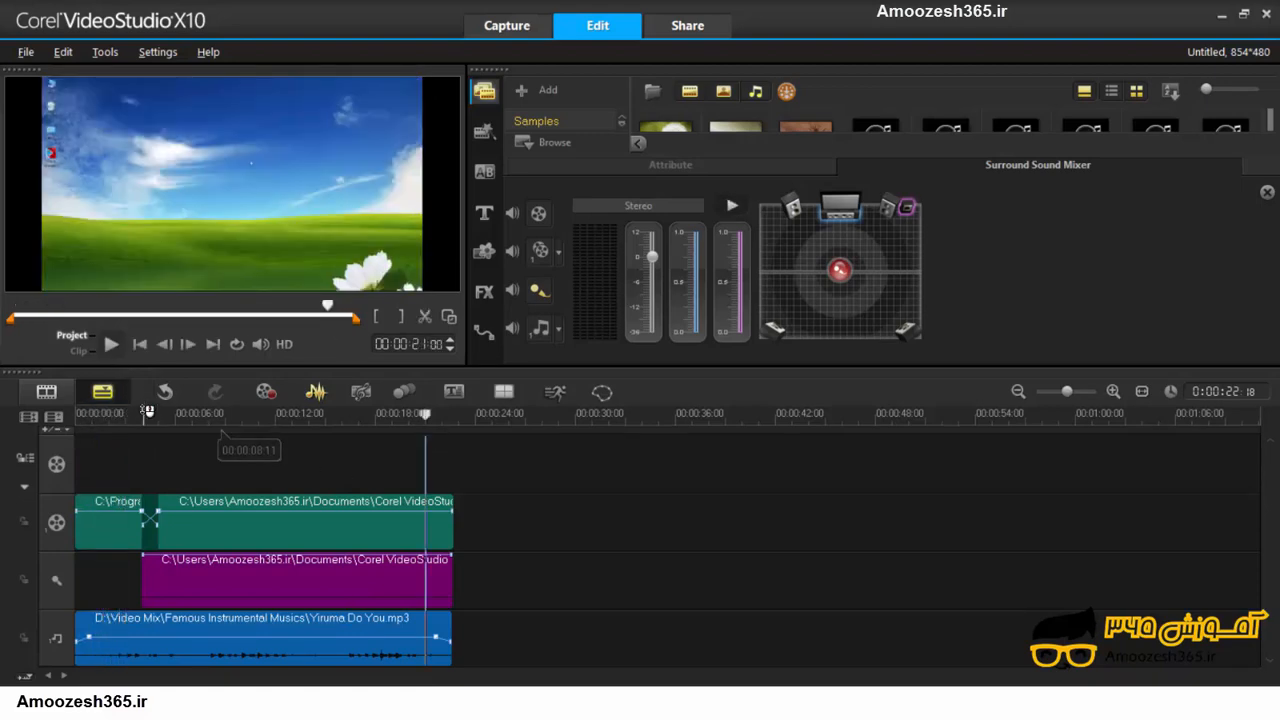
click(119, 350)
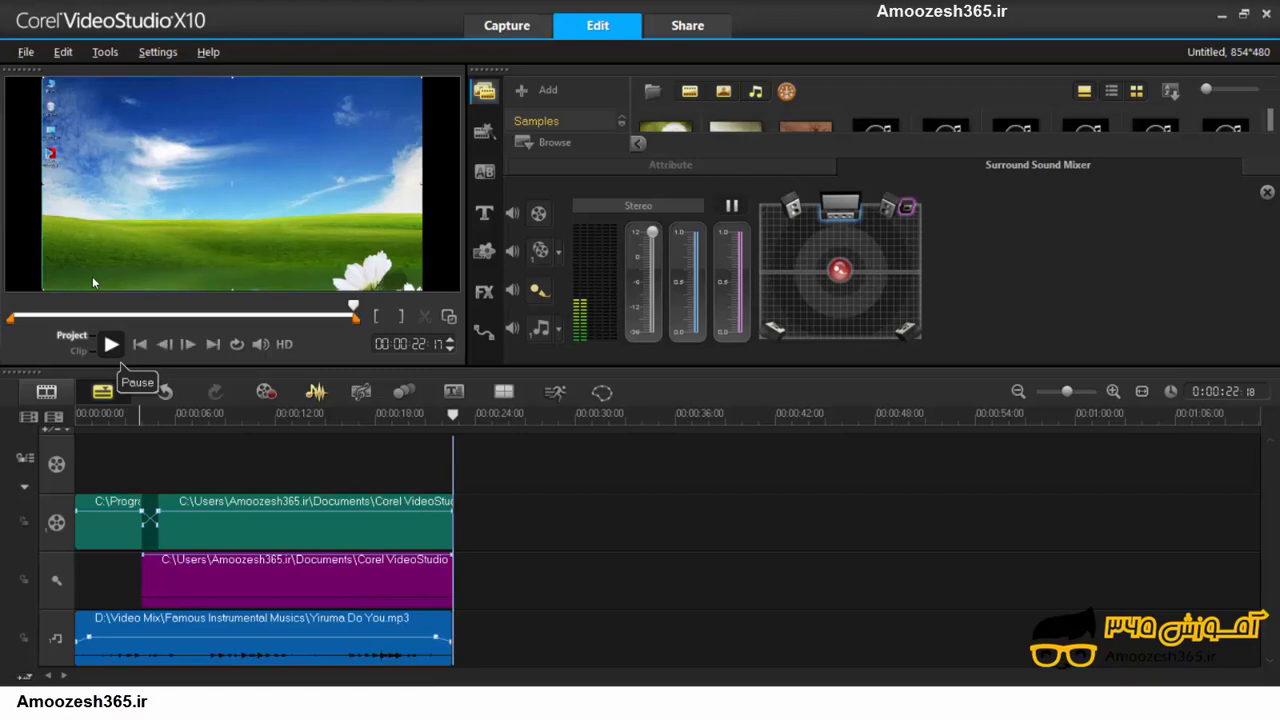
click(112, 345)
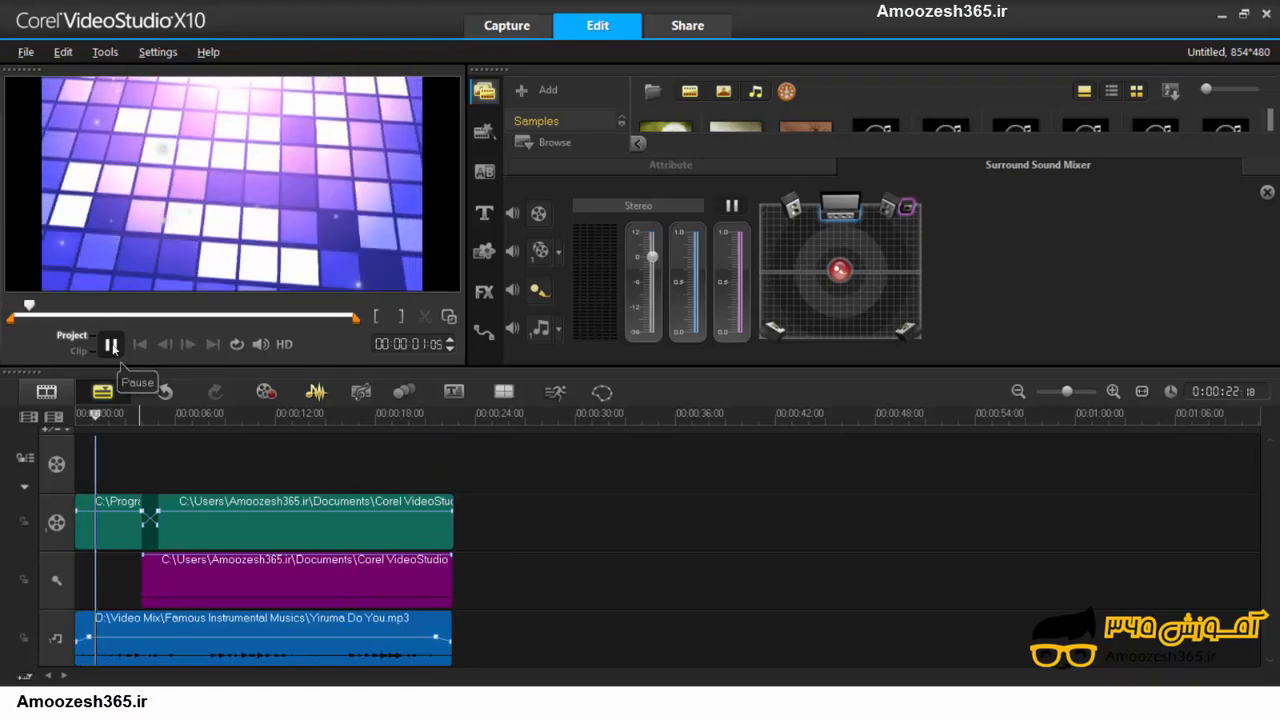
click(112, 345)
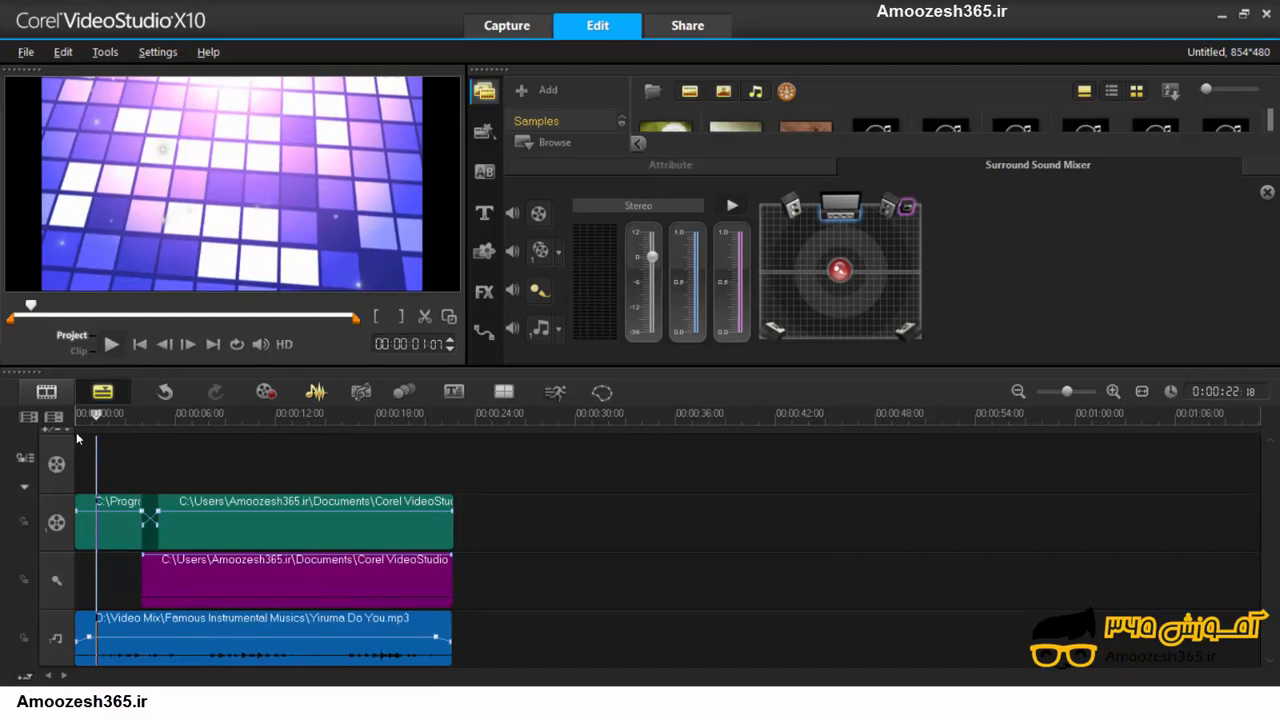